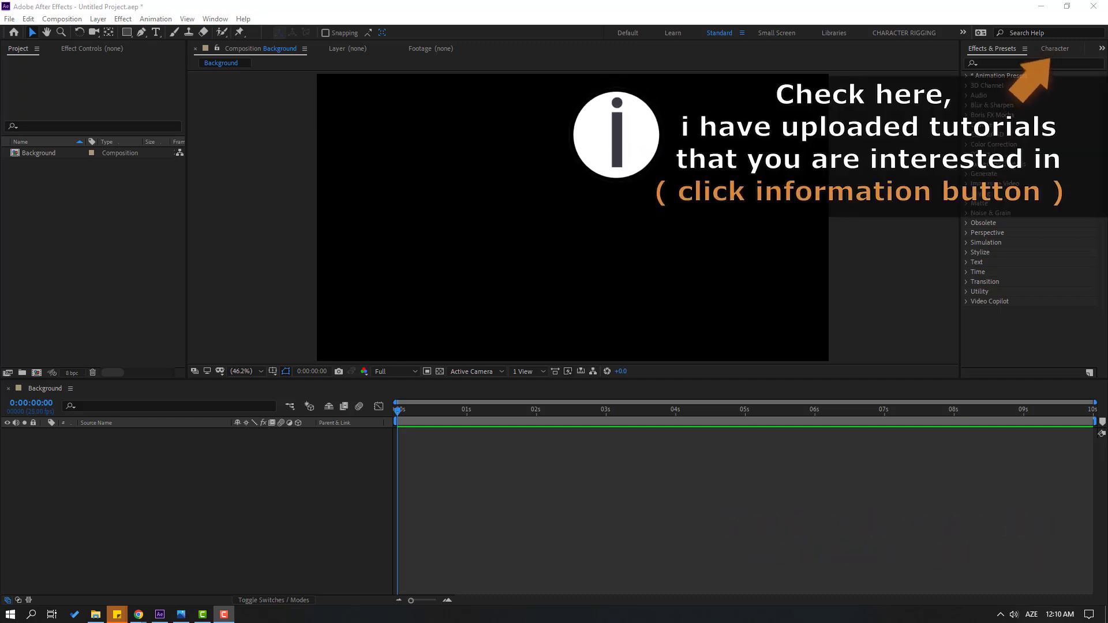
- Create a 1920 × 1080 px solid named BG in light blue 89CFFD and lock its layer
right_click(143, 461)
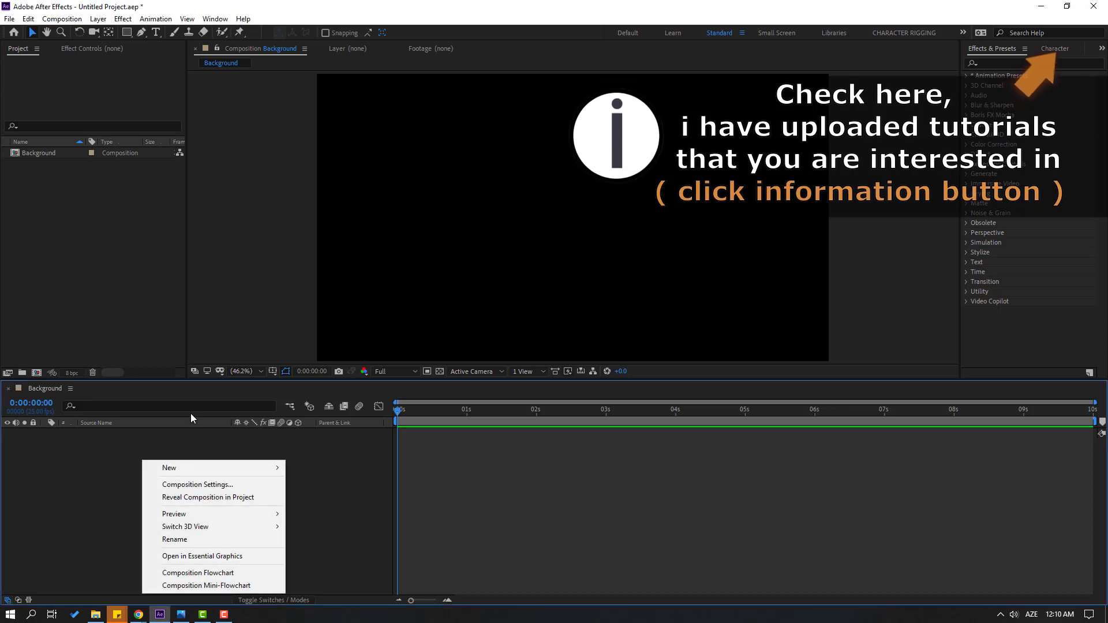
mouse_move(192, 470)
click(342, 495)
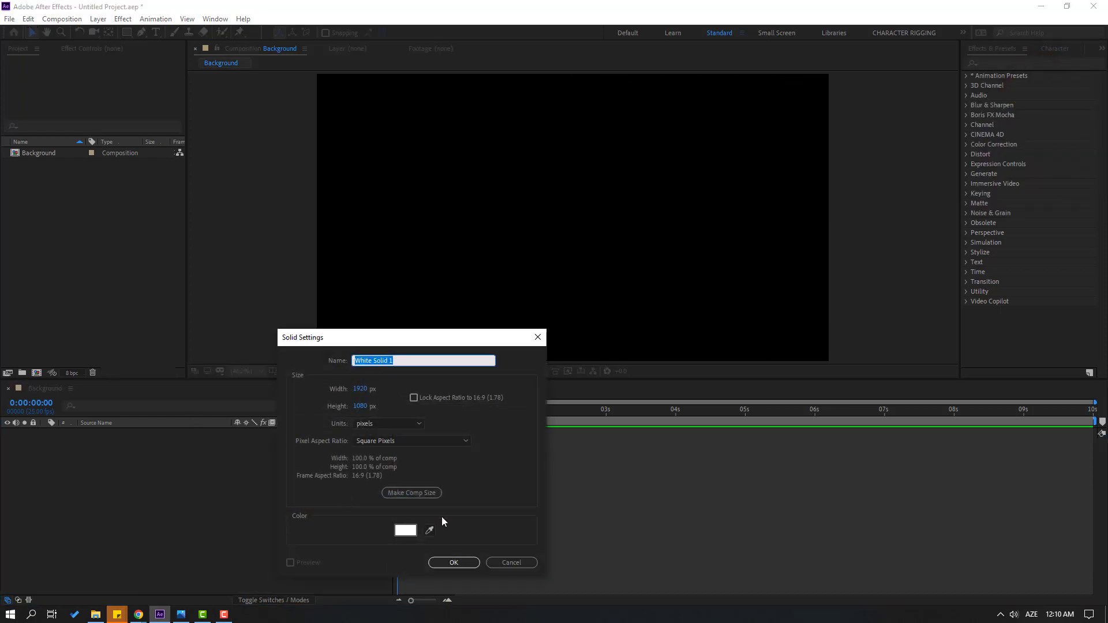
click(429, 531)
click(430, 531)
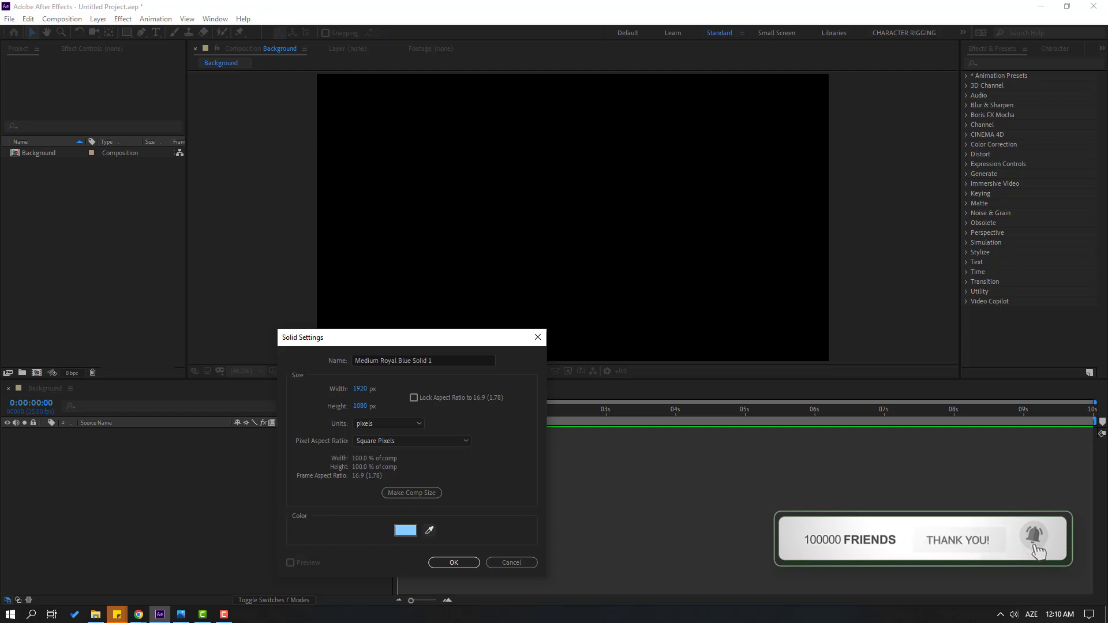
click(397, 586)
click(406, 531)
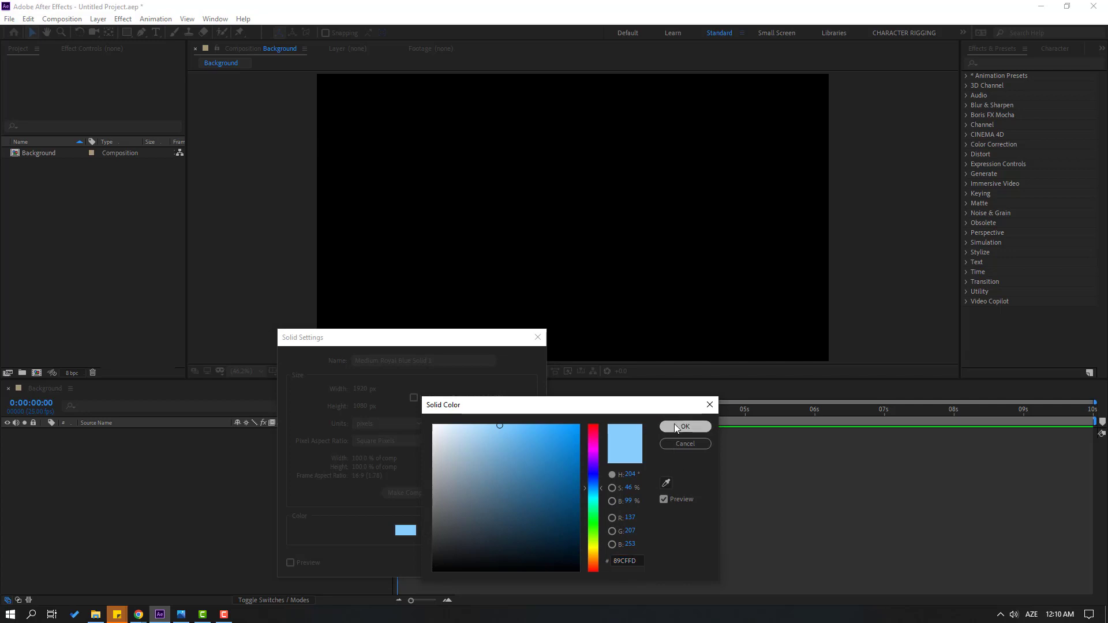
click(675, 425)
text(BG)
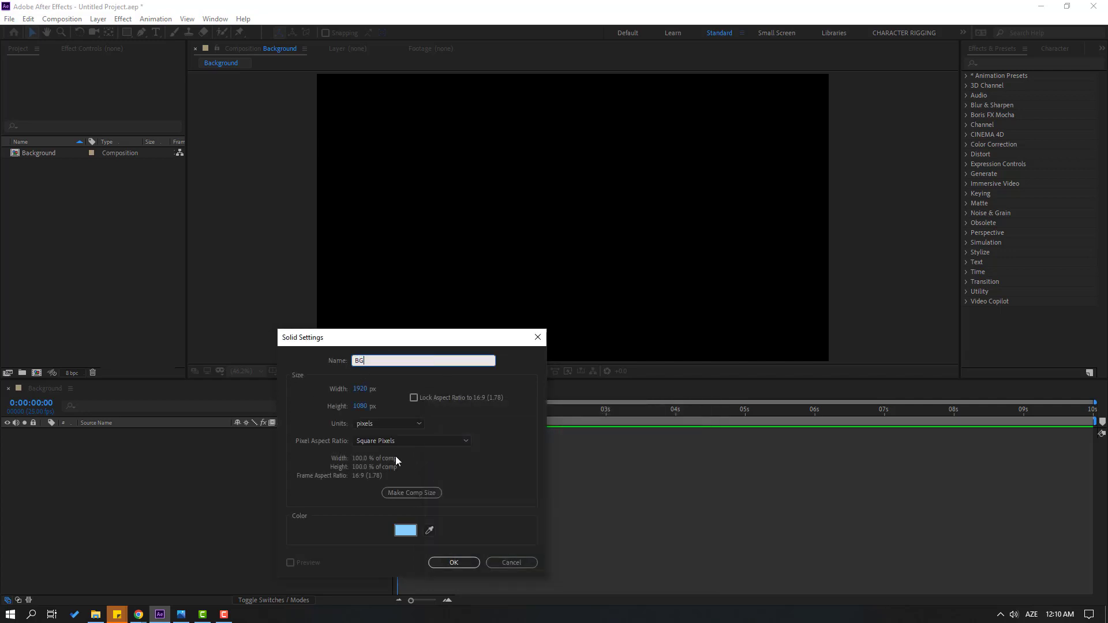
click(452, 563)
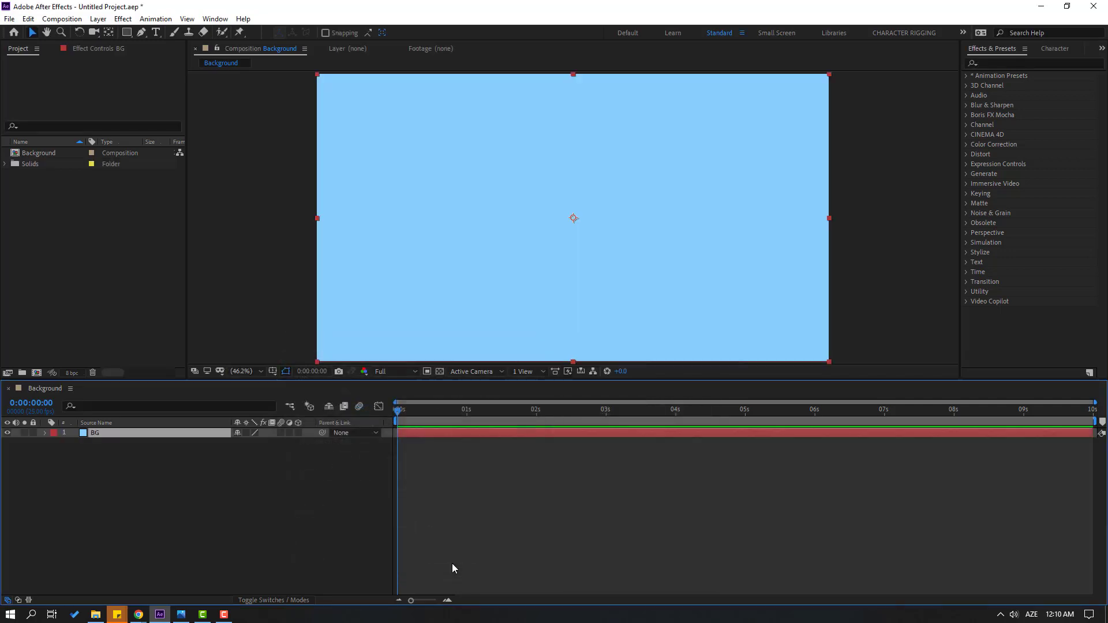
click(33, 433)
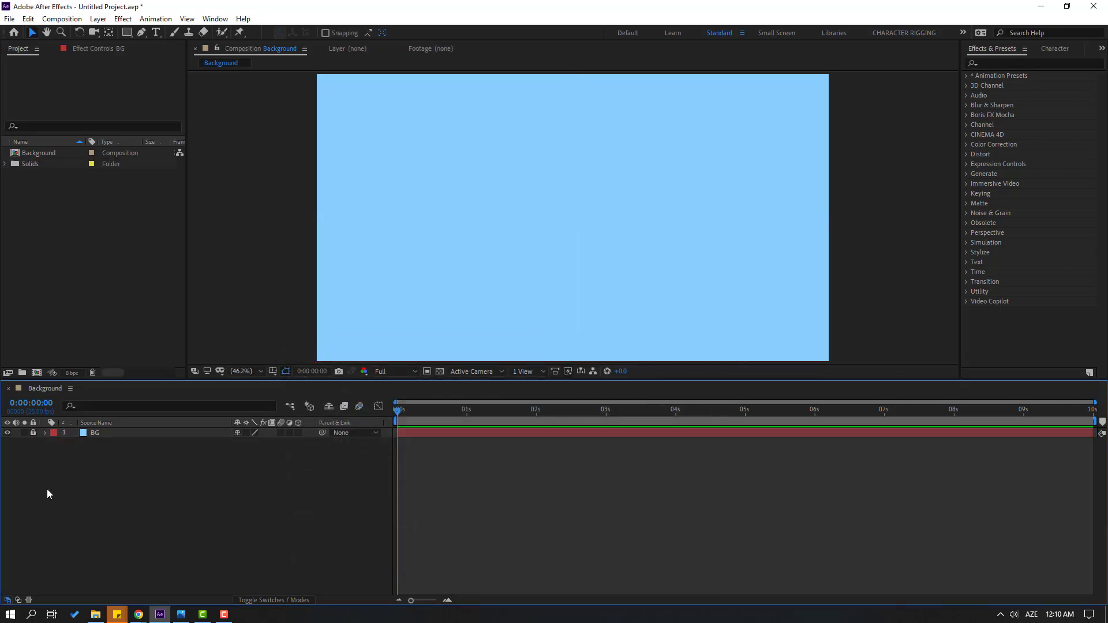
- Draw a large closed, rounded freeform blue shape across most of the composition with the Pen tool
click(141, 32)
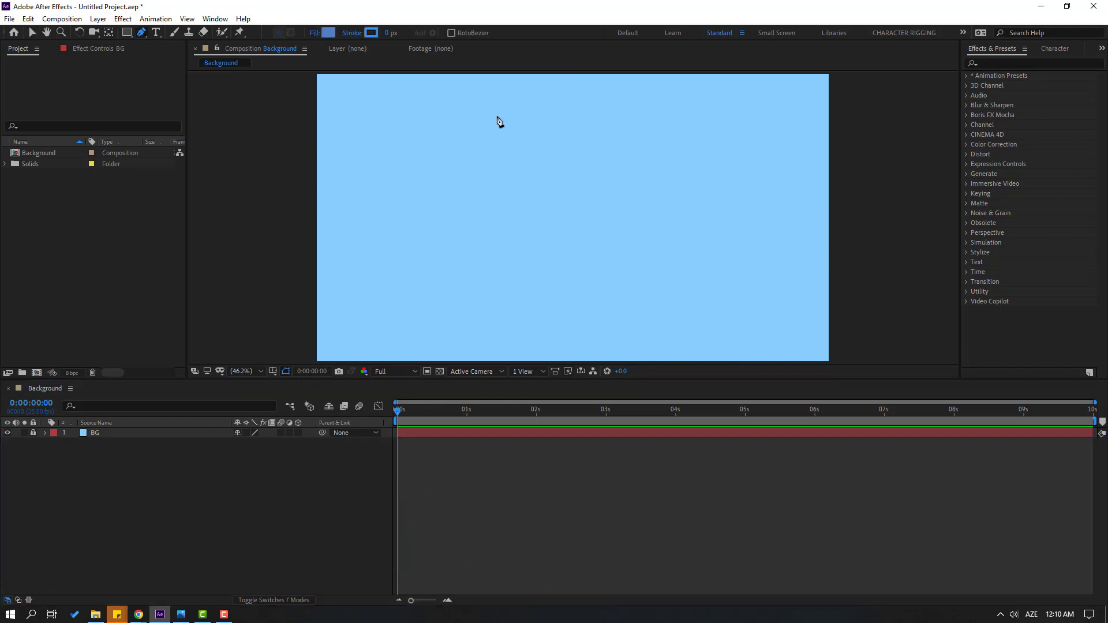
click(446, 94)
click(398, 116)
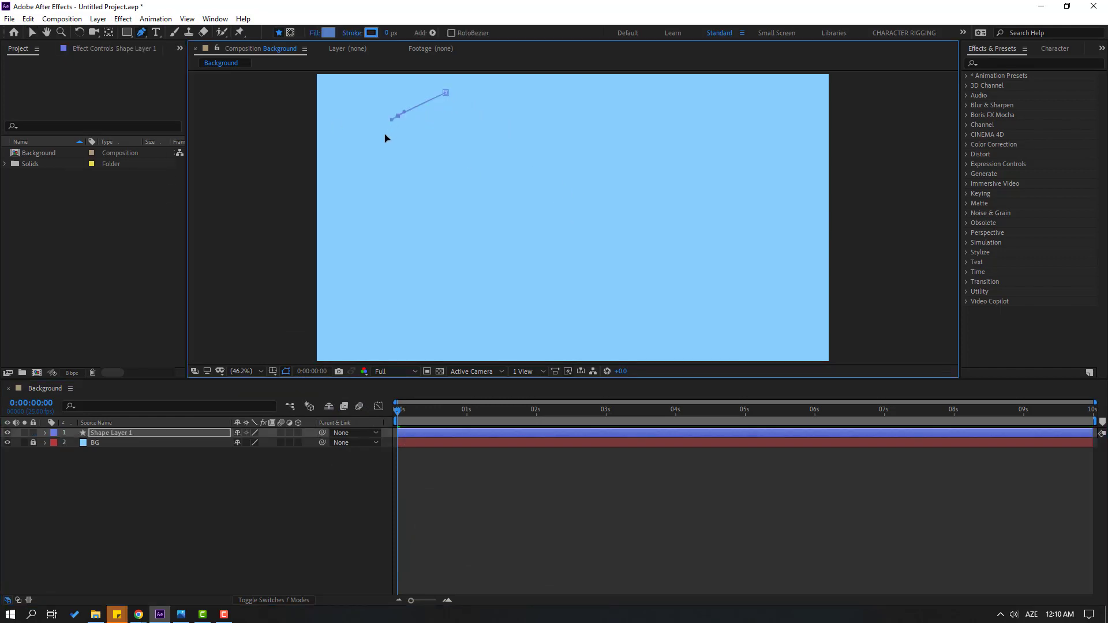
click(375, 176)
click(389, 276)
click(498, 297)
click(560, 331)
click(694, 300)
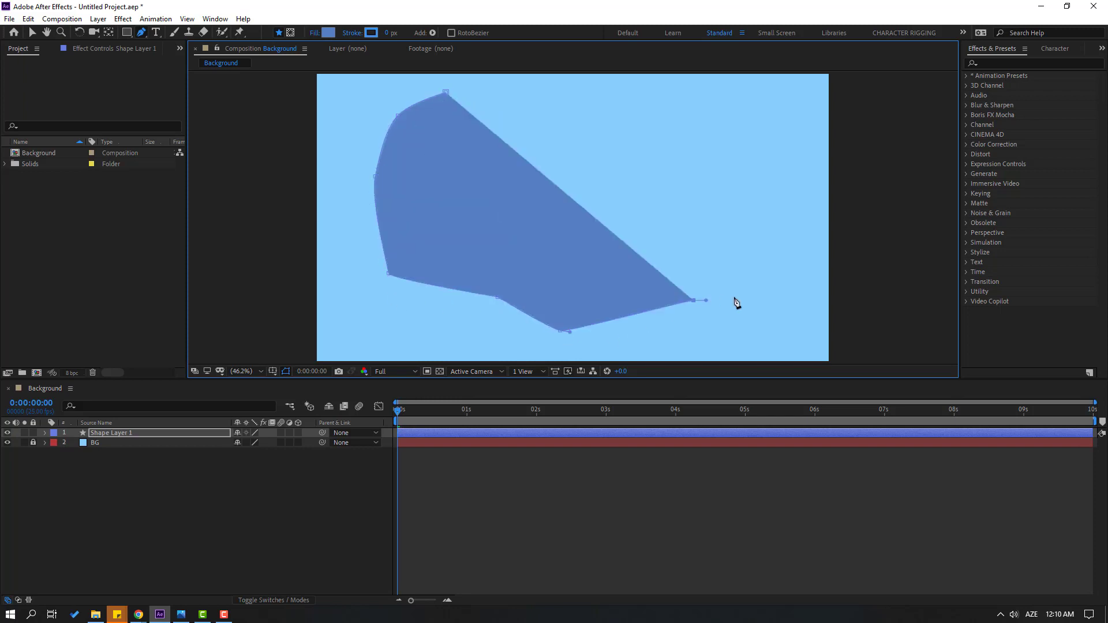
click(781, 253)
click(806, 135)
drag(730, 85, 743, 79)
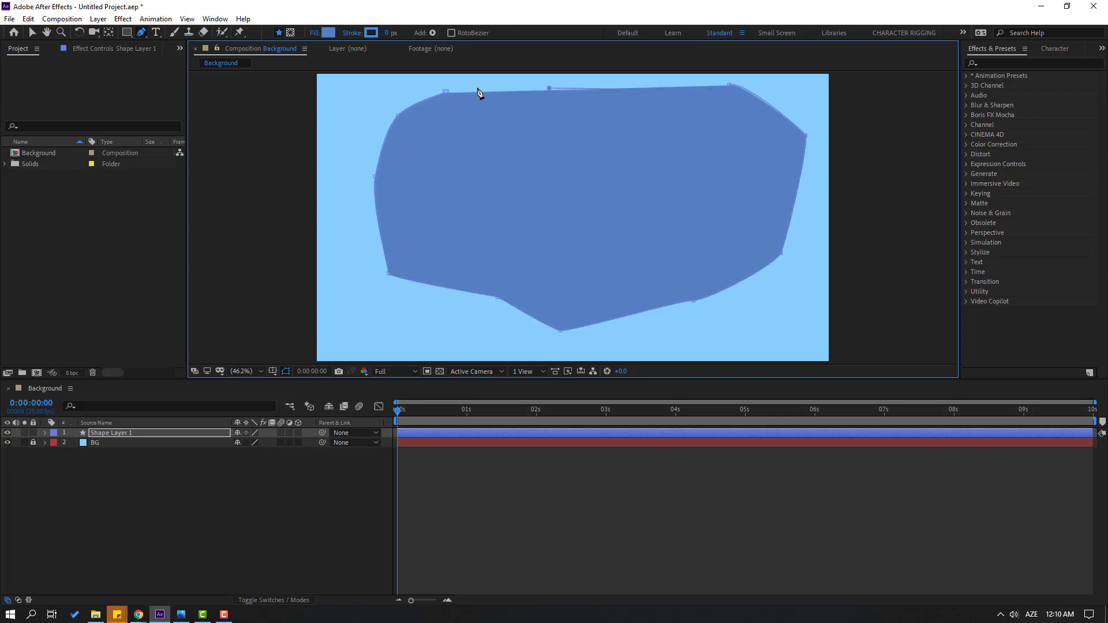
click(447, 93)
- Reshape the upper edge of the blue shape into a shallow central dip and return to the Selection tool
drag(552, 90, 548, 102)
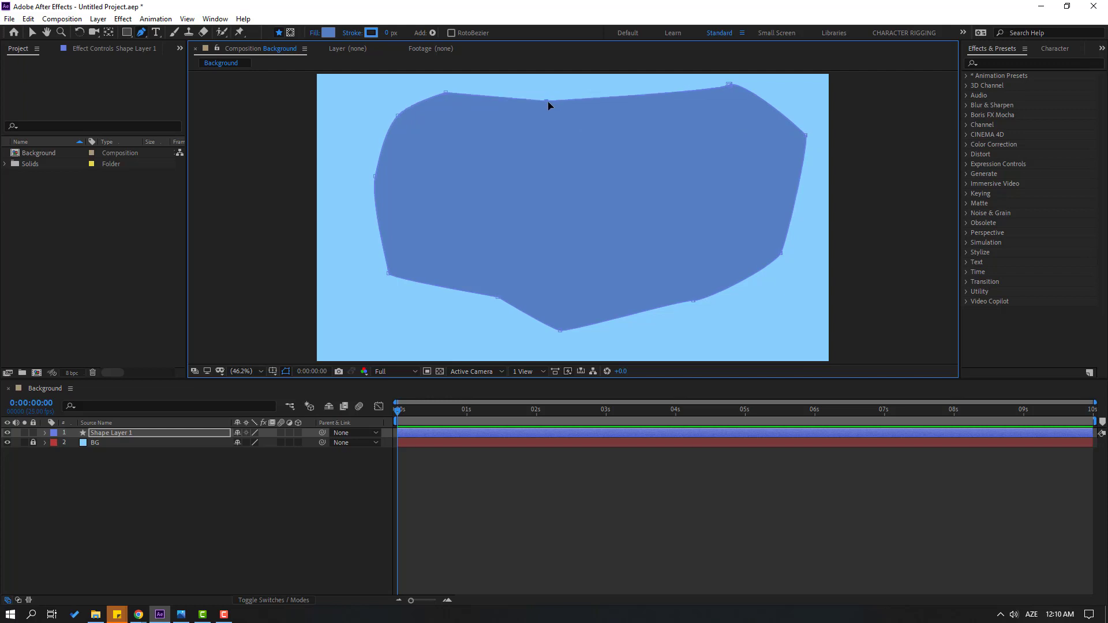
mouse_move(733, 85)
mouse_down()
mouse_move(688, 88)
mouse_move(723, 83)
mouse_move(733, 95)
mouse_up()
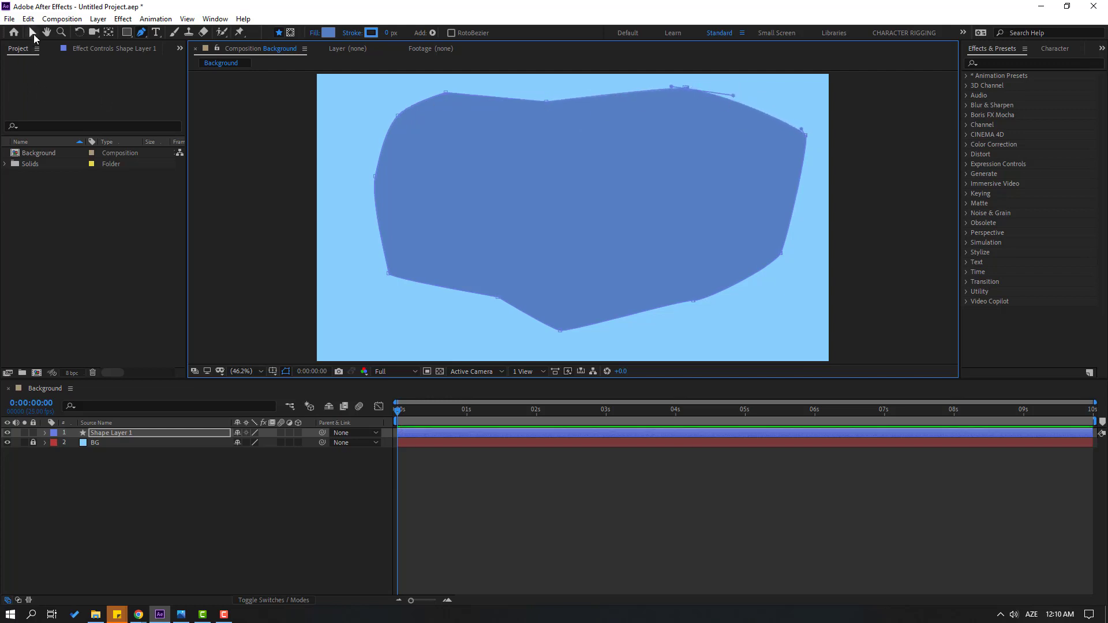
click(33, 33)
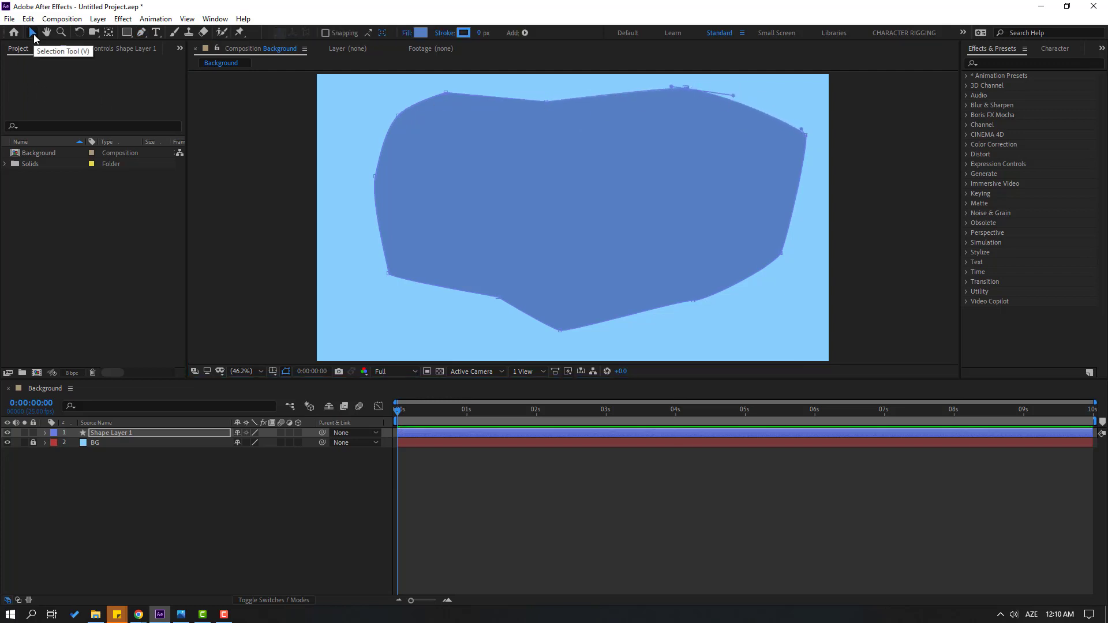
- Find the Wave Warp effect and apply it to the shape layer
click(1000, 64)
text(wave)
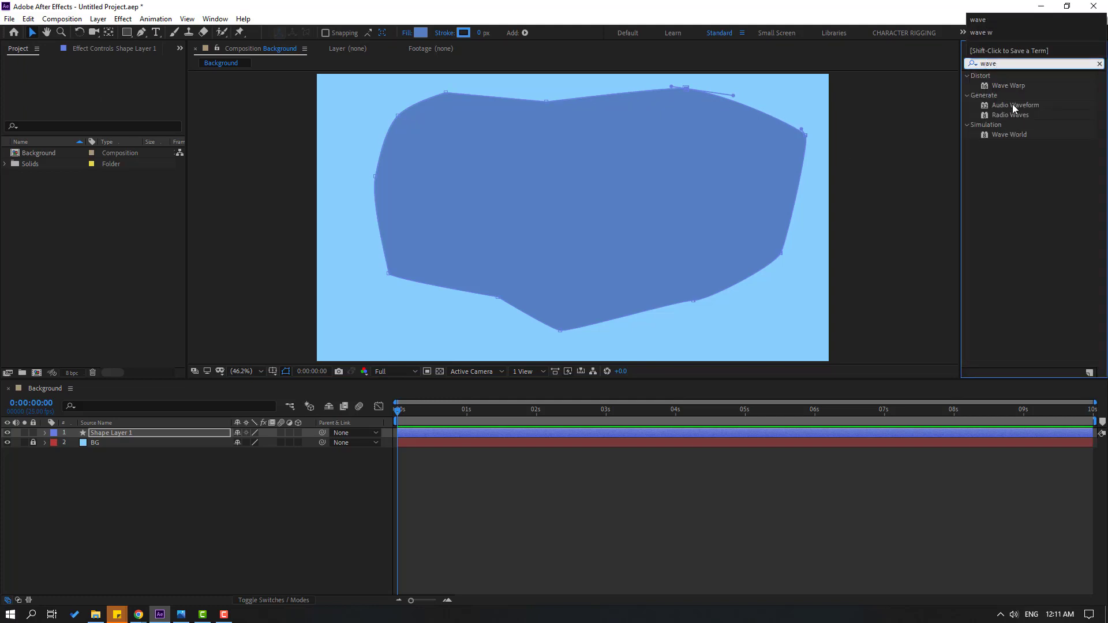
mouse_move(1007, 87)
mouse_down()
mouse_move(112, 396)
mouse_move(99, 442)
mouse_up()
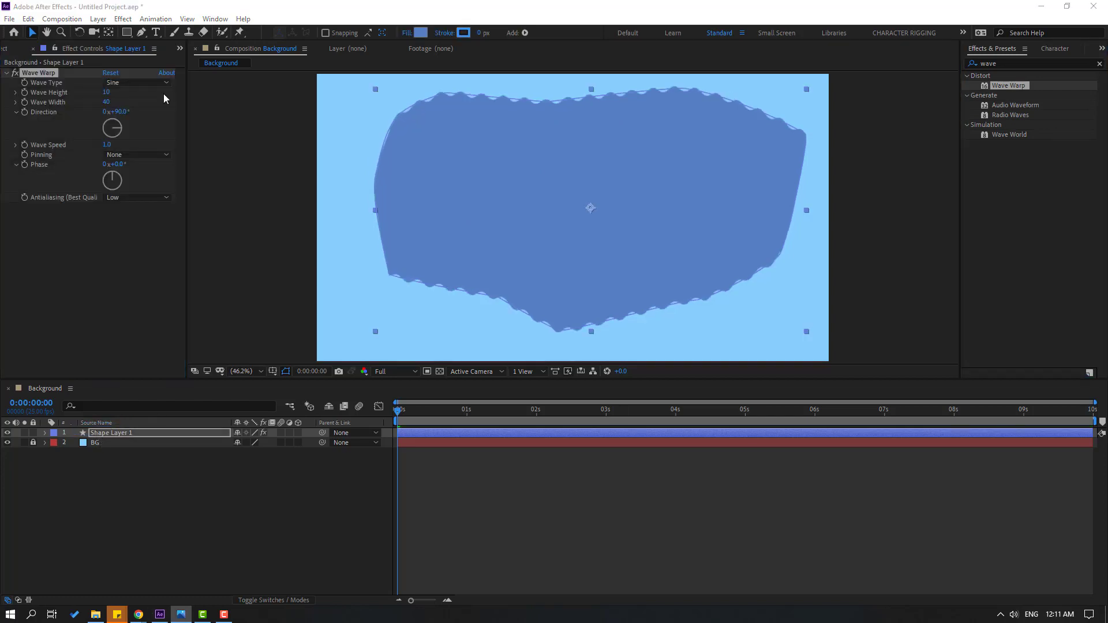
- Set the Wave Warp's Wave Height to 11 and Wave Width to 73, and scrub through the motion
click(107, 93)
text(1)
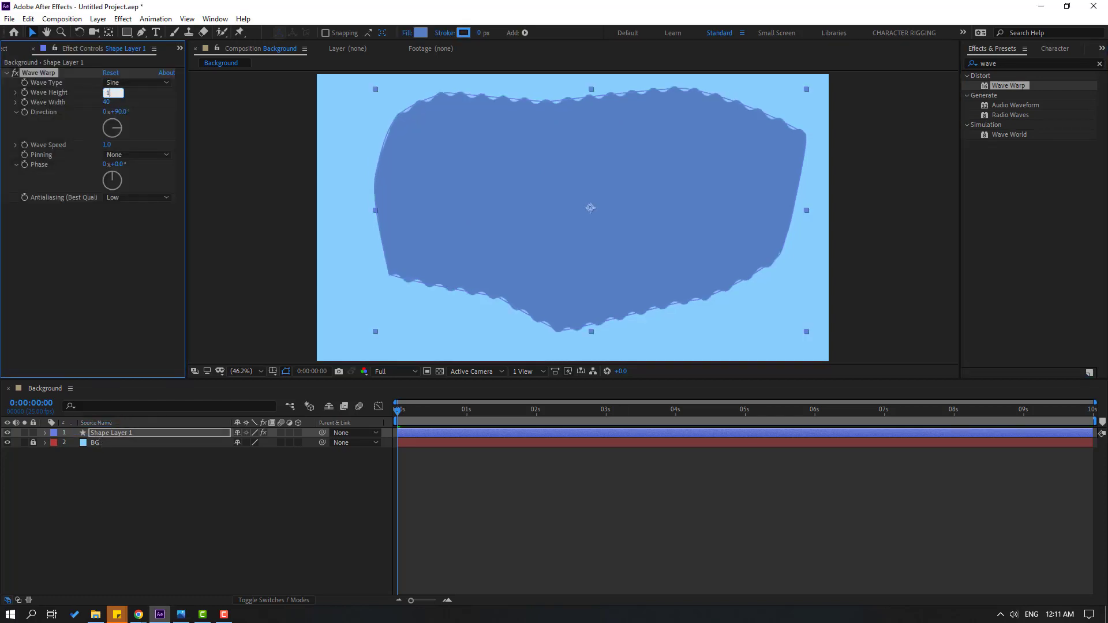
text(1)
key(Return)
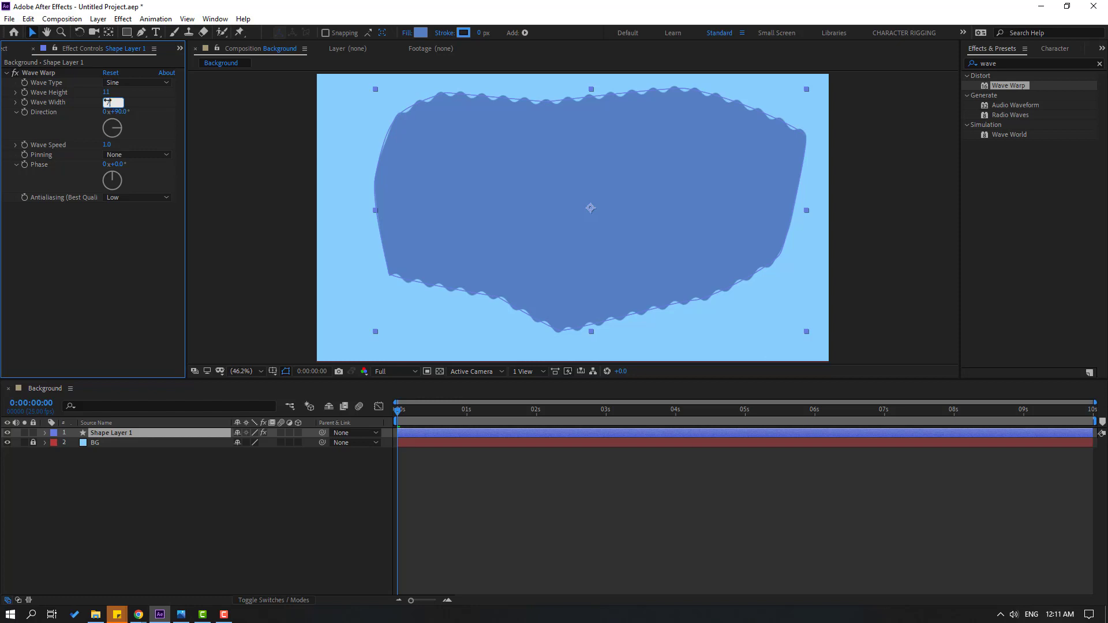
key(Return)
drag(431, 411, 486, 411)
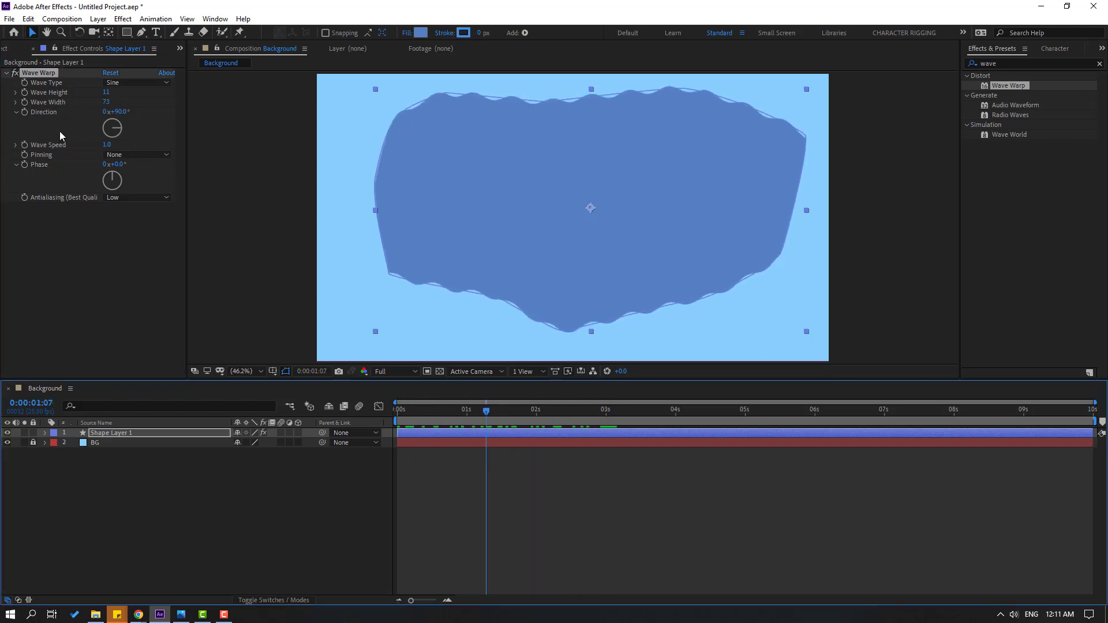
- Set the Wave Warp Direction to -5°, scrub through the motion and return to the start of the timeline
click(120, 112)
text(-)
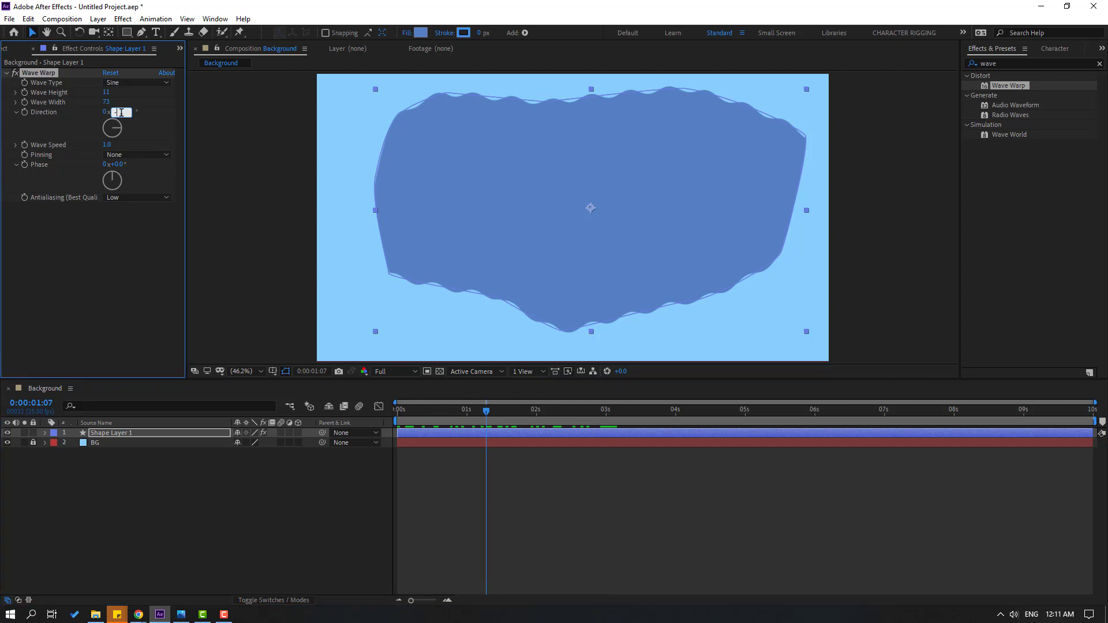
text(5)
key(Return)
drag(462, 406, 521, 411)
click(580, 497)
key(Home)
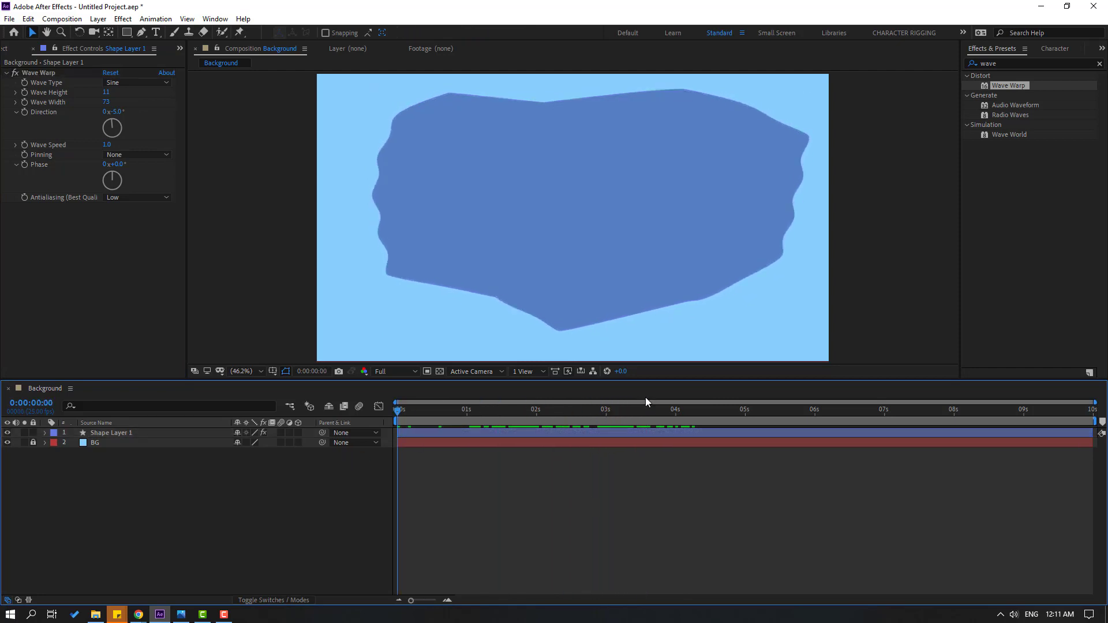
- Apply Turbulent Displace to the shape layer with an Amount of 932 and scrub through the result
drag(1000, 63, 974, 66)
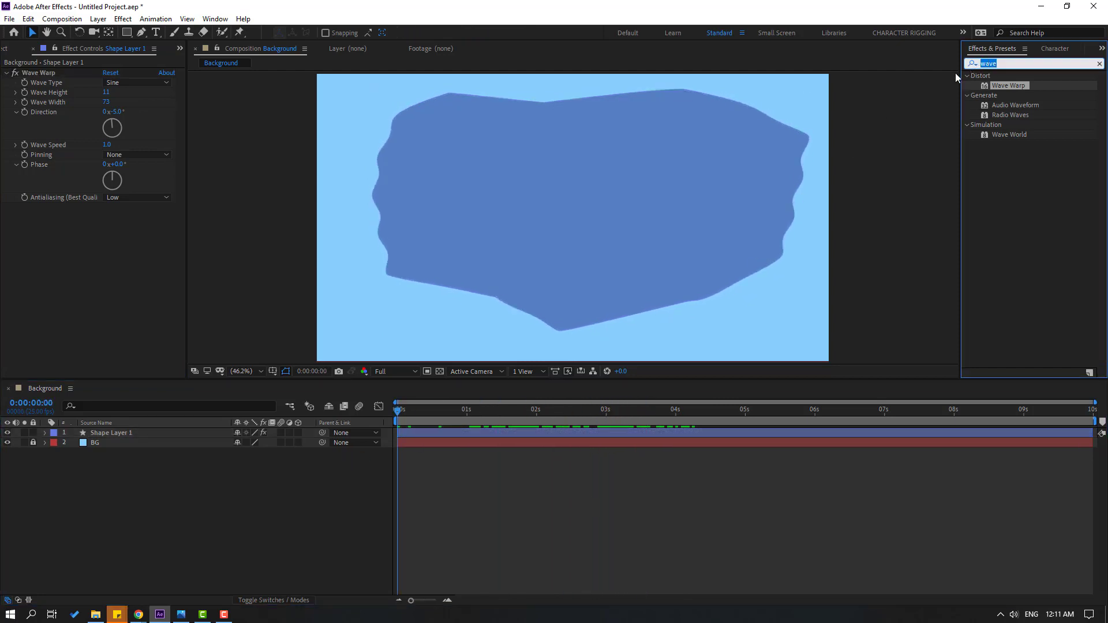
text(turb)
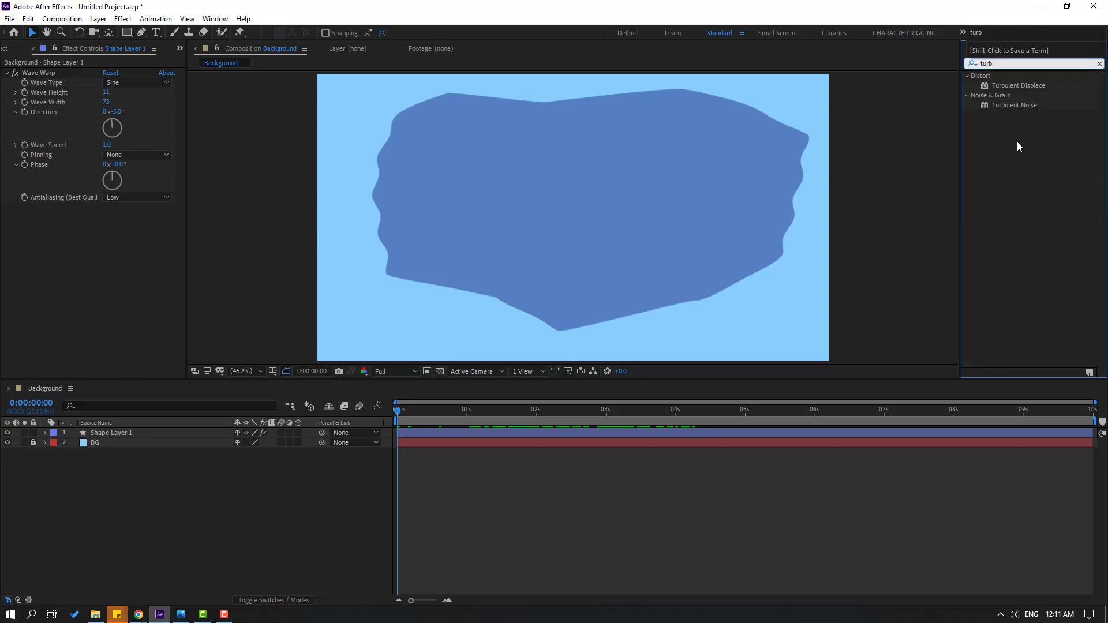
click(1013, 86)
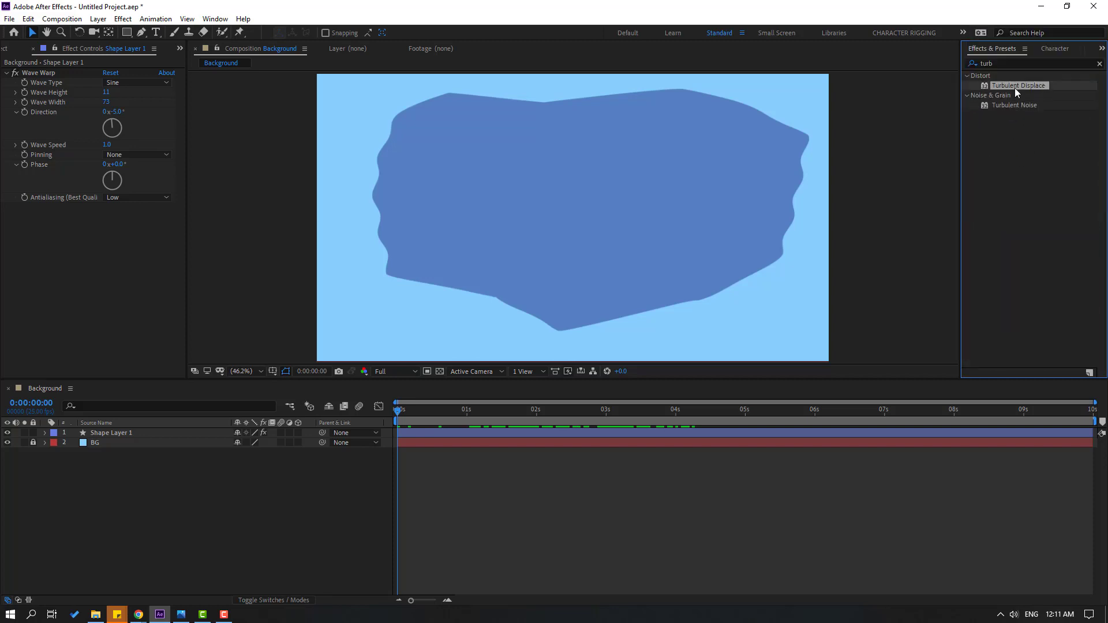
drag(1015, 88, 109, 440)
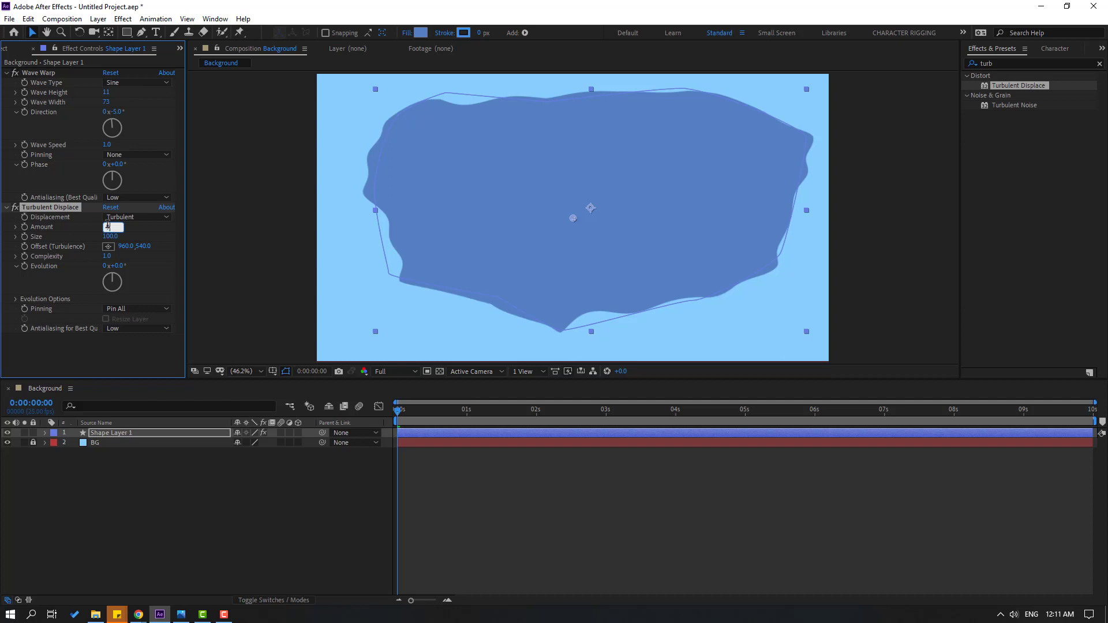
key(Return)
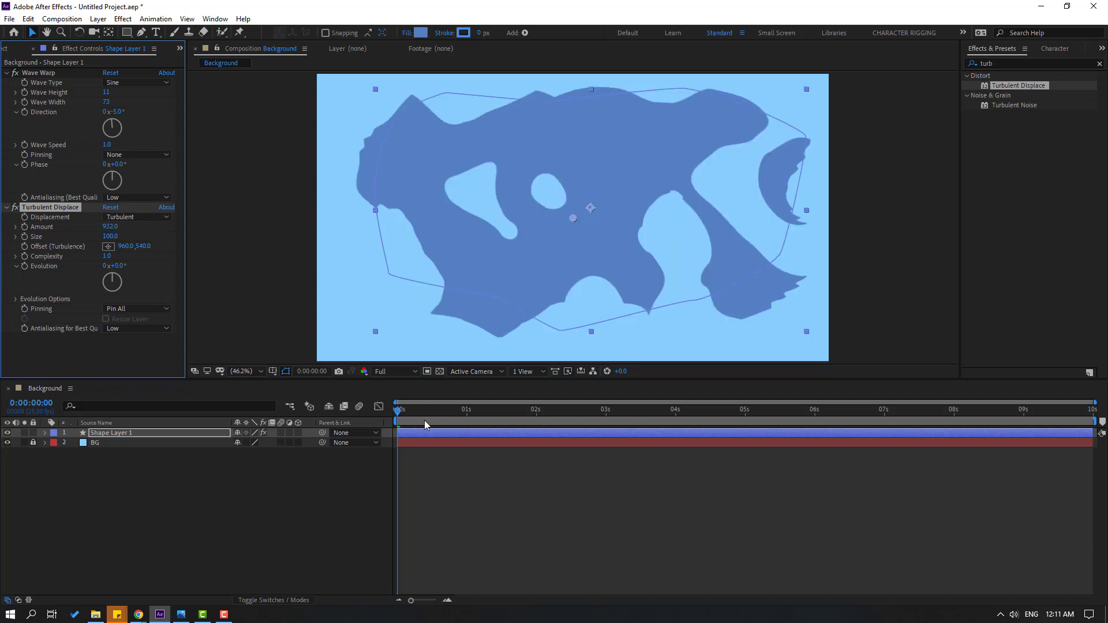
drag(425, 421, 528, 403)
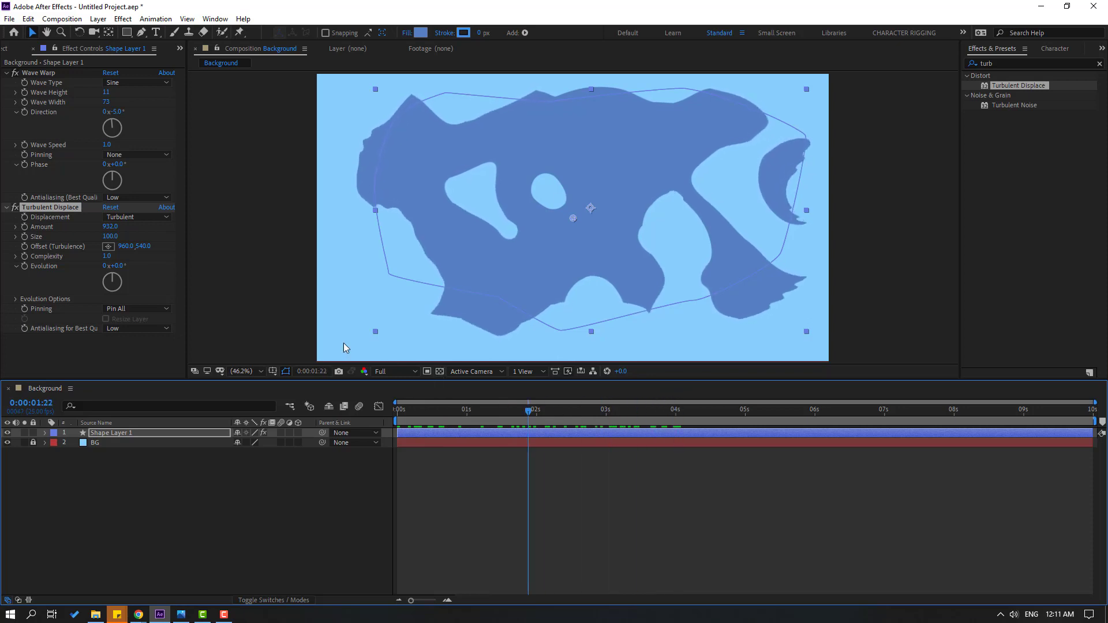
- Set the Turbulent Displace Size to 125 and preview the animation
click(110, 237)
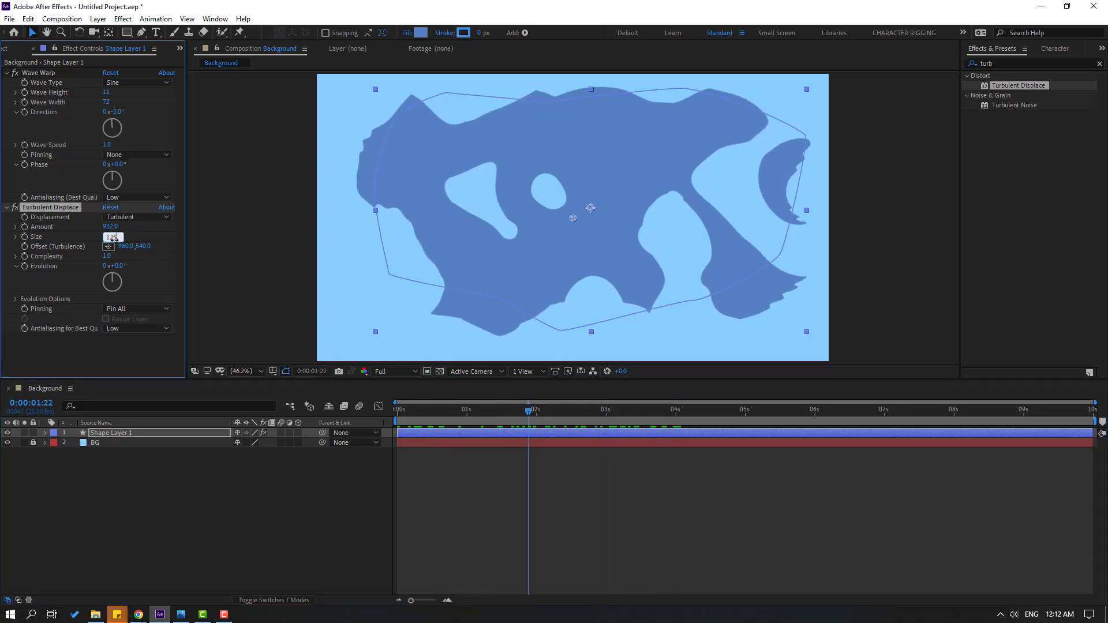
key(Return)
key(space)
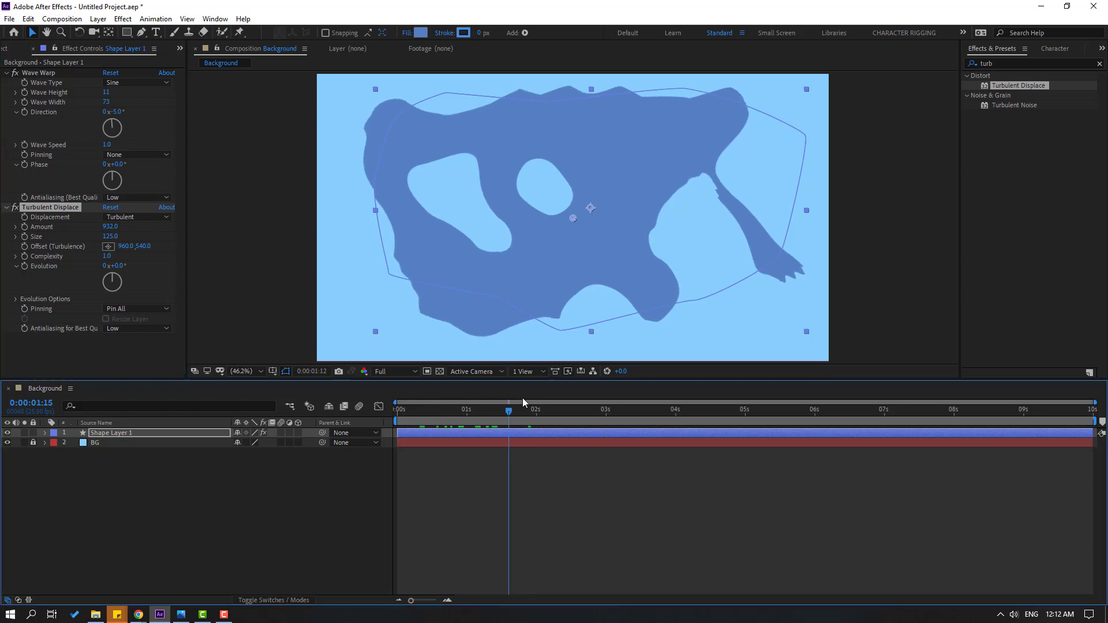
key(space)
drag(529, 410, 495, 411)
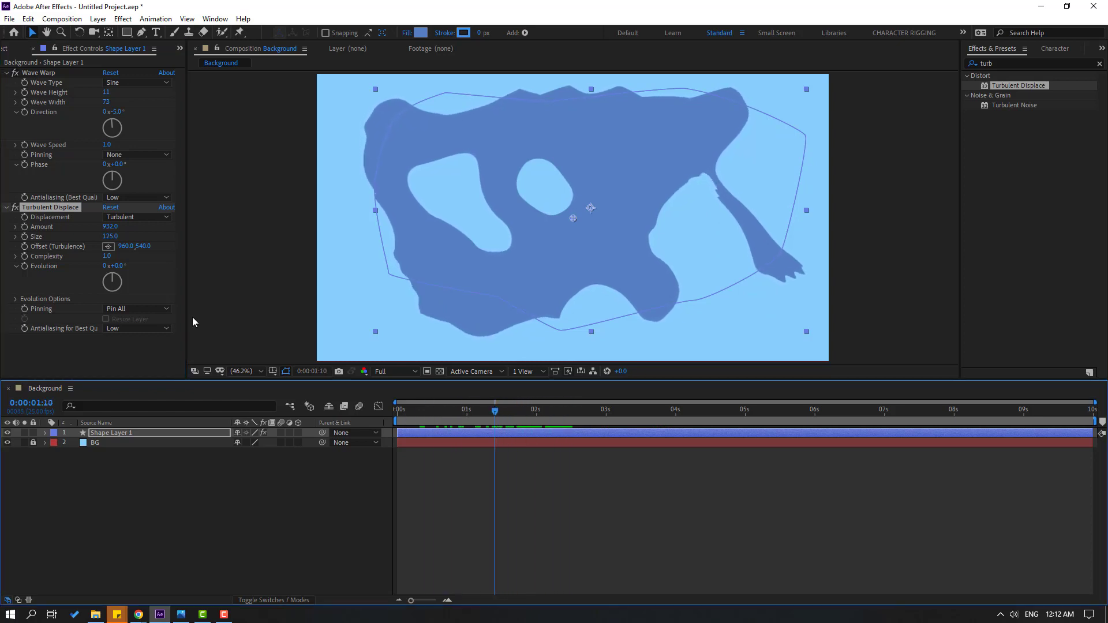
- Set the Turbulent Displace Complexity to 4 and preview the broken-up pattern
click(107, 257)
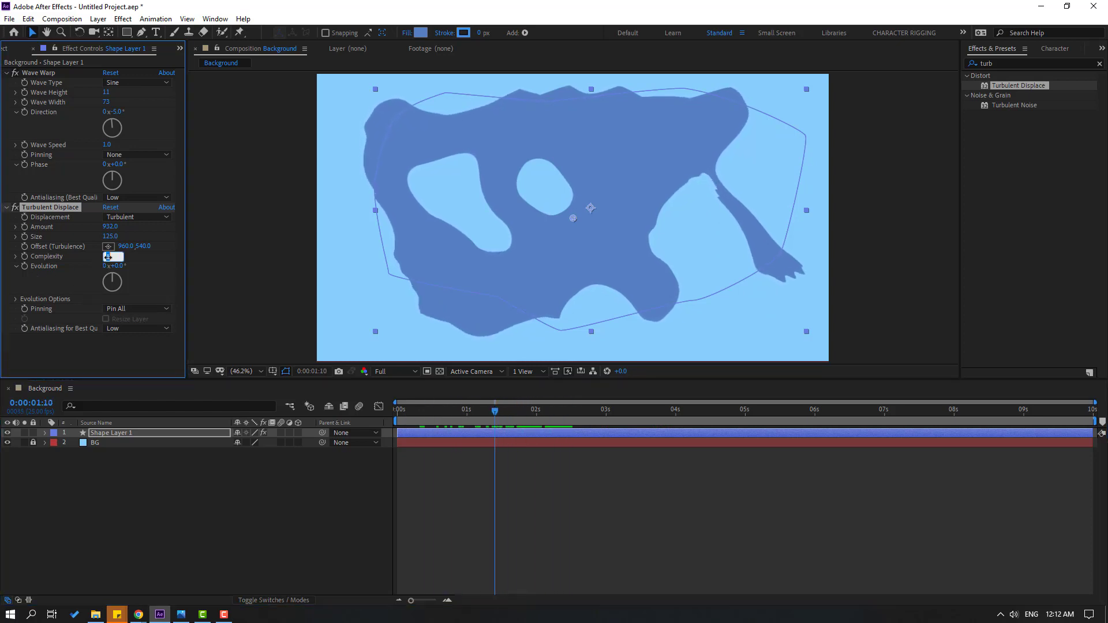
text(4.0)
key(Return)
drag(495, 418, 564, 428)
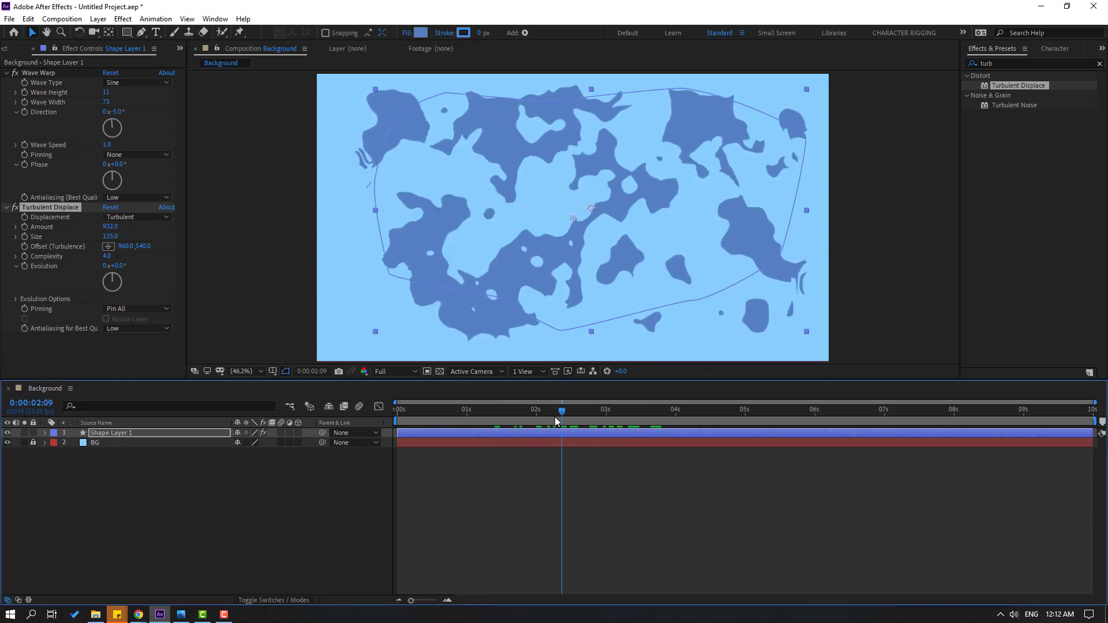
key(space)
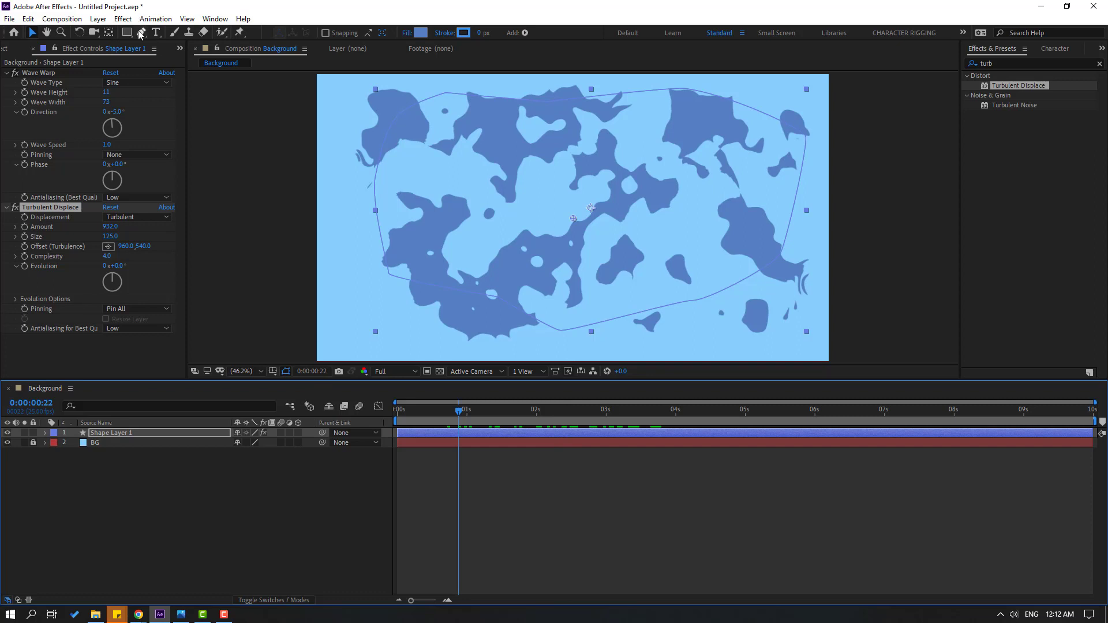
- Move the shape path's bottom and lower-left points outward with the Pen tool, past the composition frame's edges
click(141, 33)
drag(558, 332, 554, 362)
drag(389, 273, 327, 316)
drag(498, 299, 399, 365)
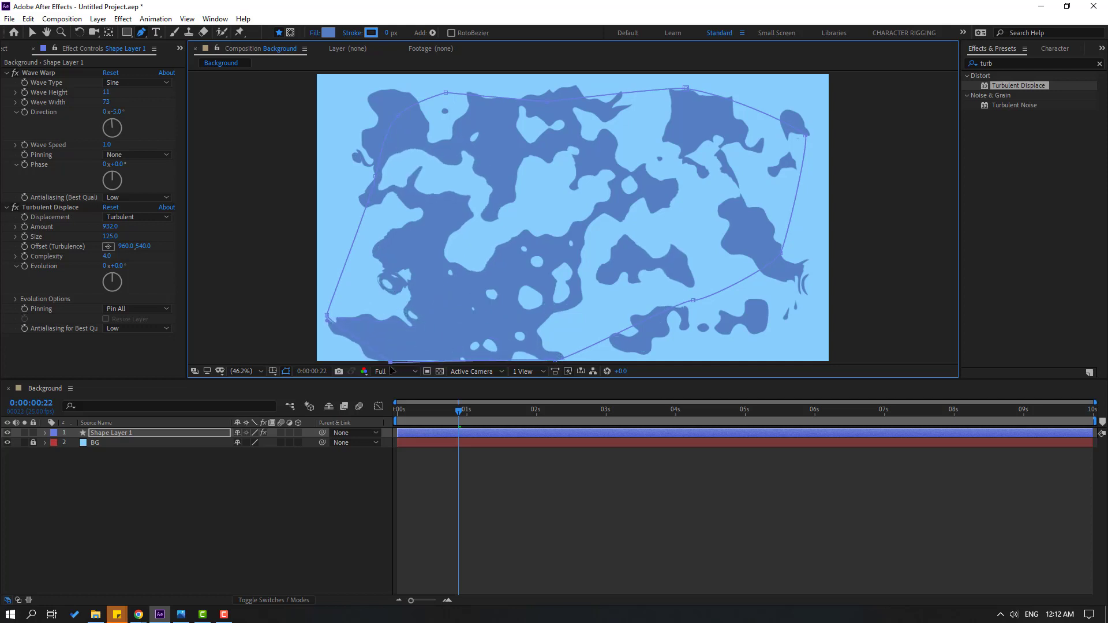
scroll(421, 317, down, 2)
drag(327, 279, 280, 345)
- Pull the shape path's left, top and upper-right points outside the frame so the shape covers more of the background
drag(358, 233, 271, 203)
drag(427, 149, 423, 111)
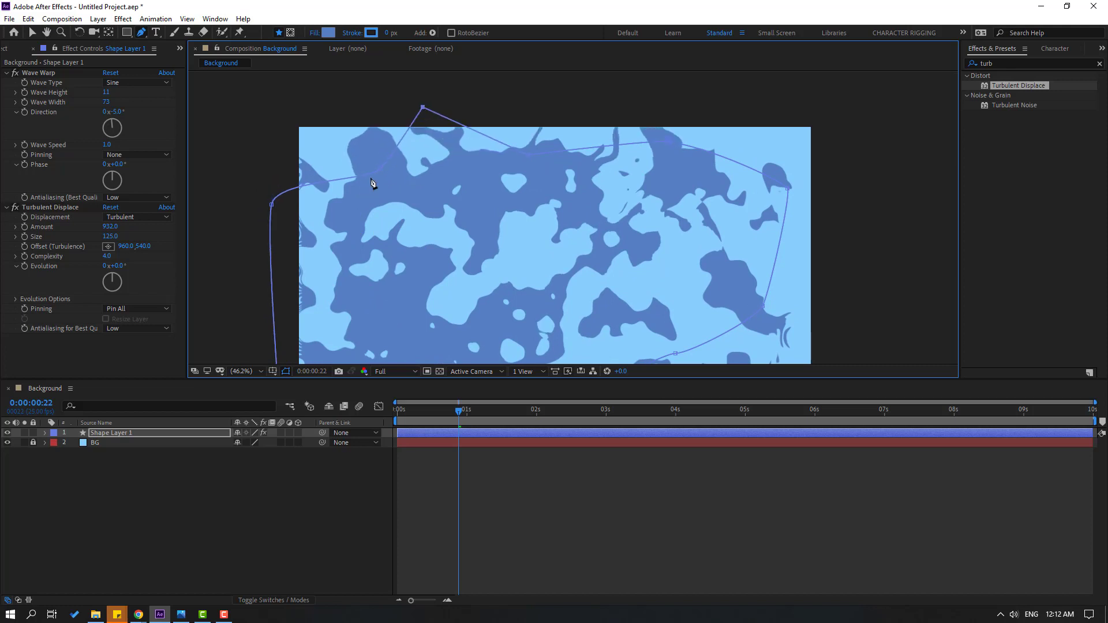
drag(369, 165, 292, 120)
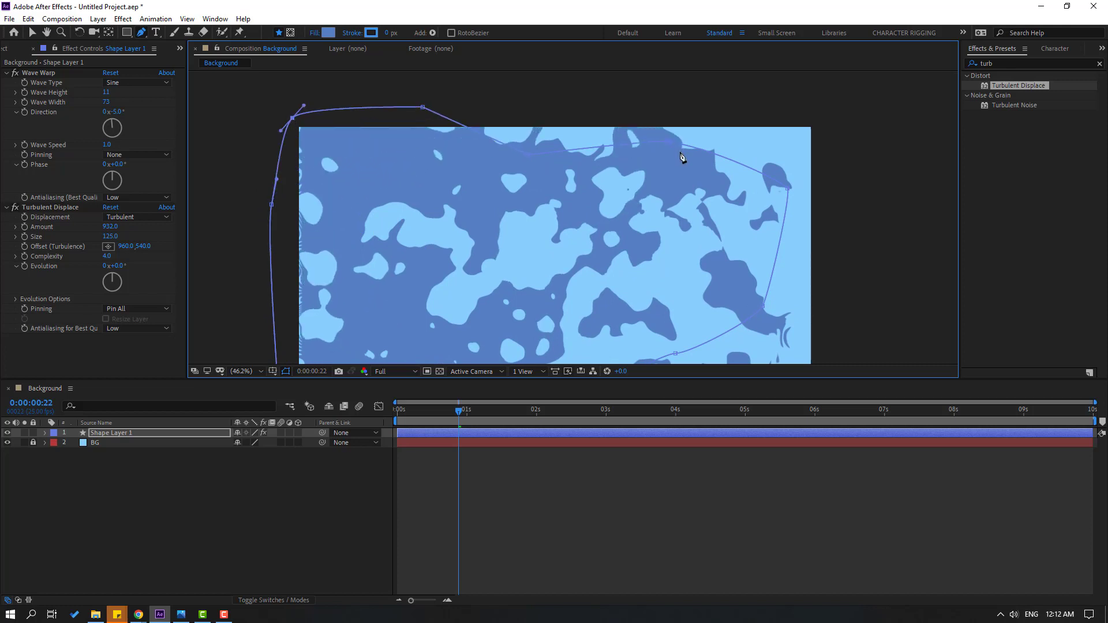
drag(532, 153, 564, 107)
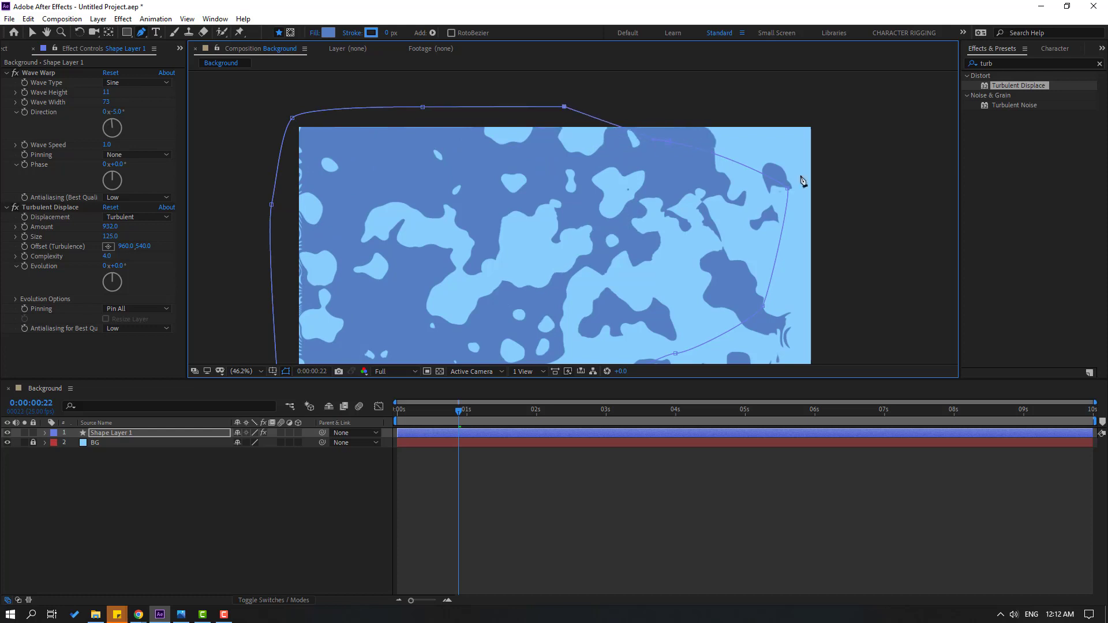
drag(788, 188, 830, 183)
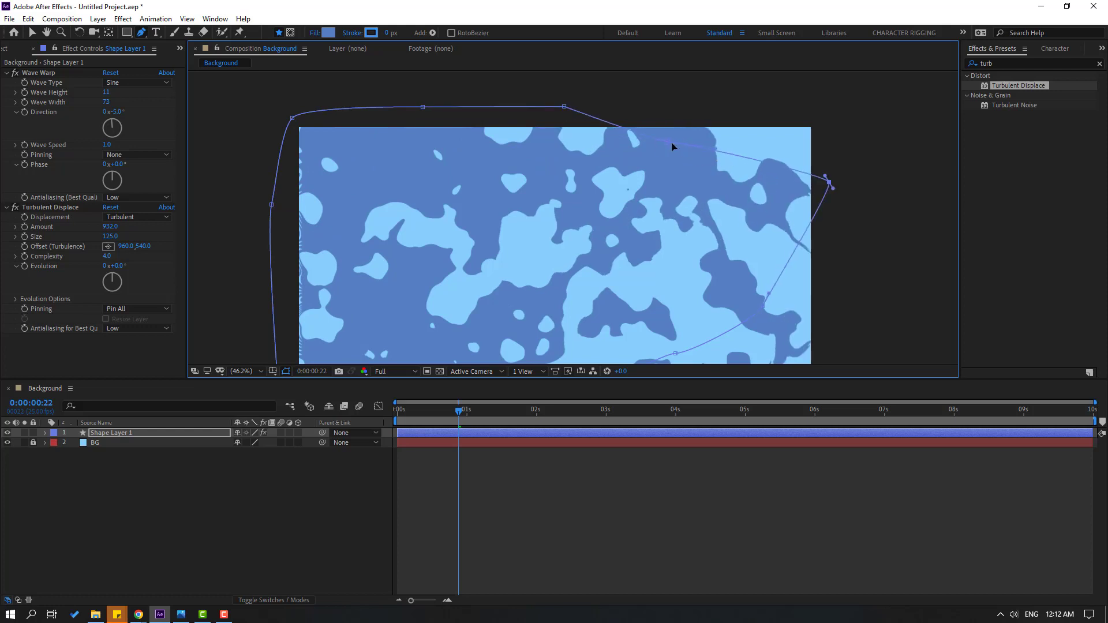
- Stretch the path's lower-right and bottom points beyond the frame to fill the remaining lower area
scroll(722, 230, down, 3)
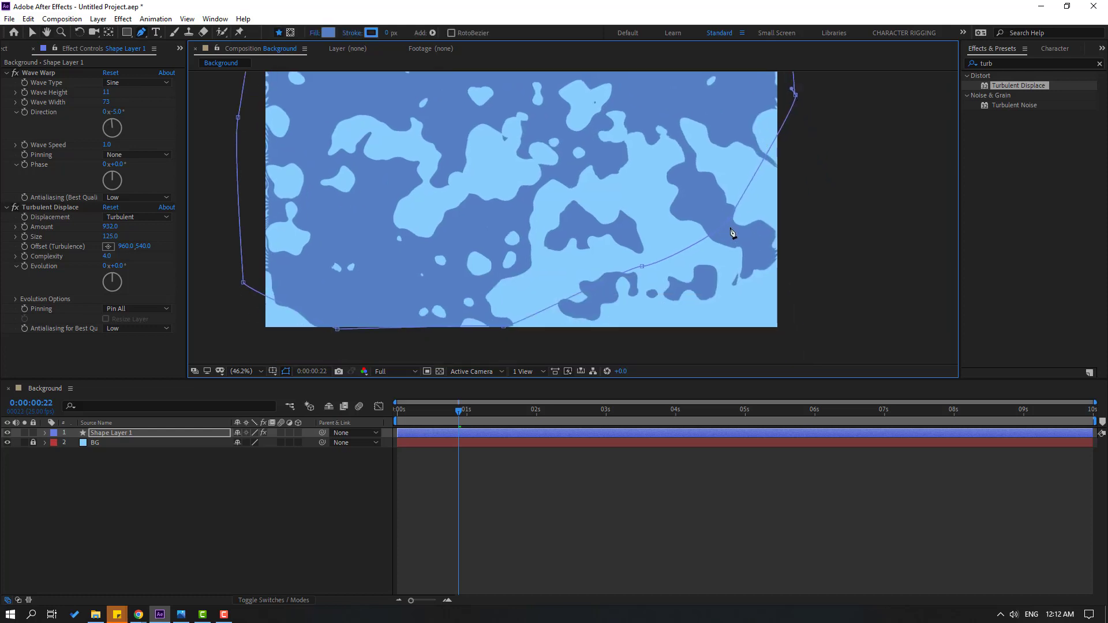
drag(732, 224, 806, 266)
drag(642, 266, 787, 352)
scroll(564, 304, down, 2)
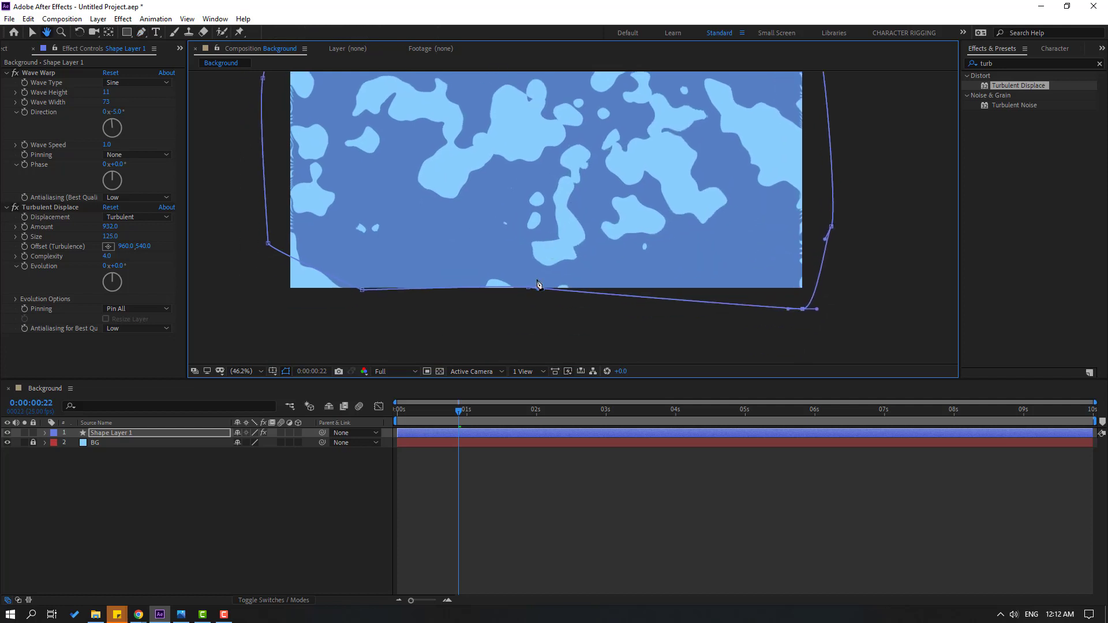
drag(537, 291, 514, 319)
drag(359, 297, 287, 323)
scroll(601, 297, up, 4)
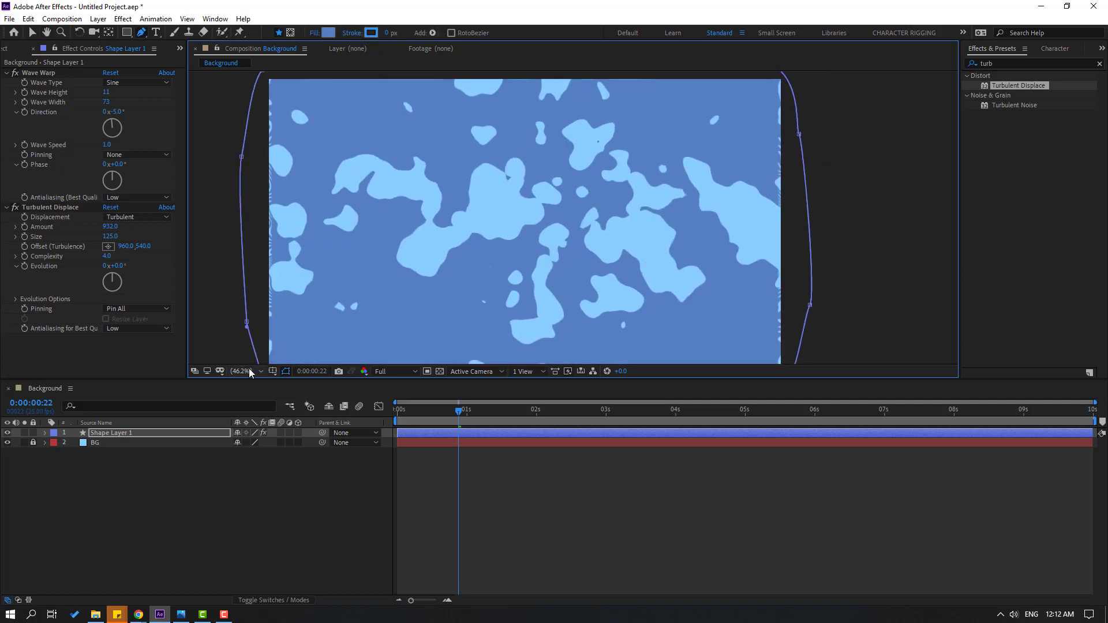
- Keyframe Turbulent Displace's Offset from 960,540 at the start to 960,4980 at 0:00:09:24, and preview the motion
drag(466, 418, 317, 427)
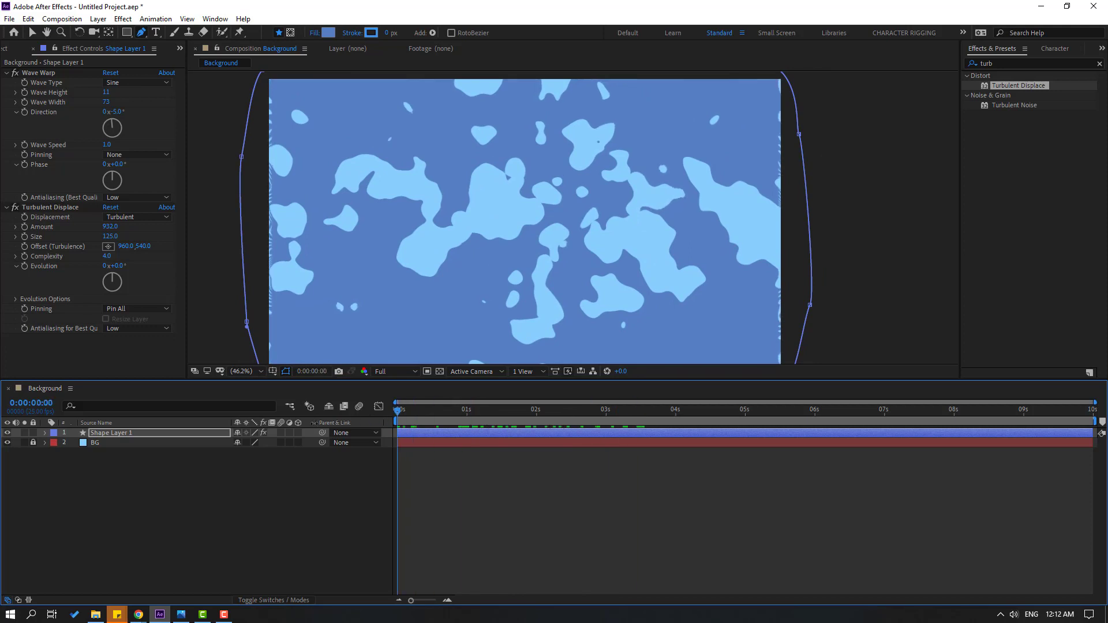
click(24, 246)
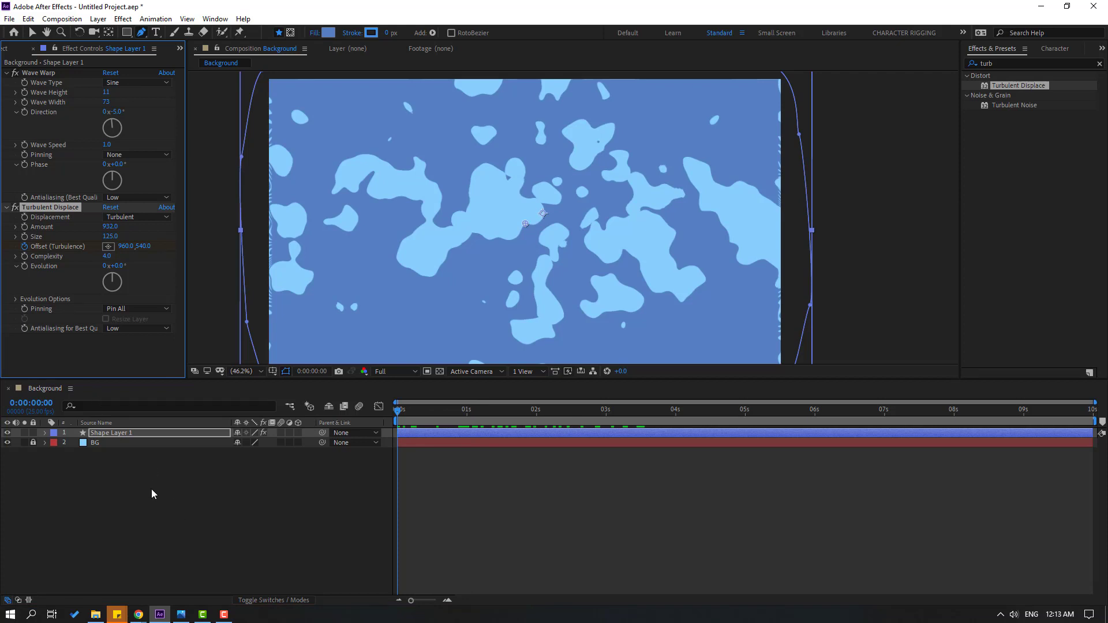
key(u)
drag(417, 417, 1103, 419)
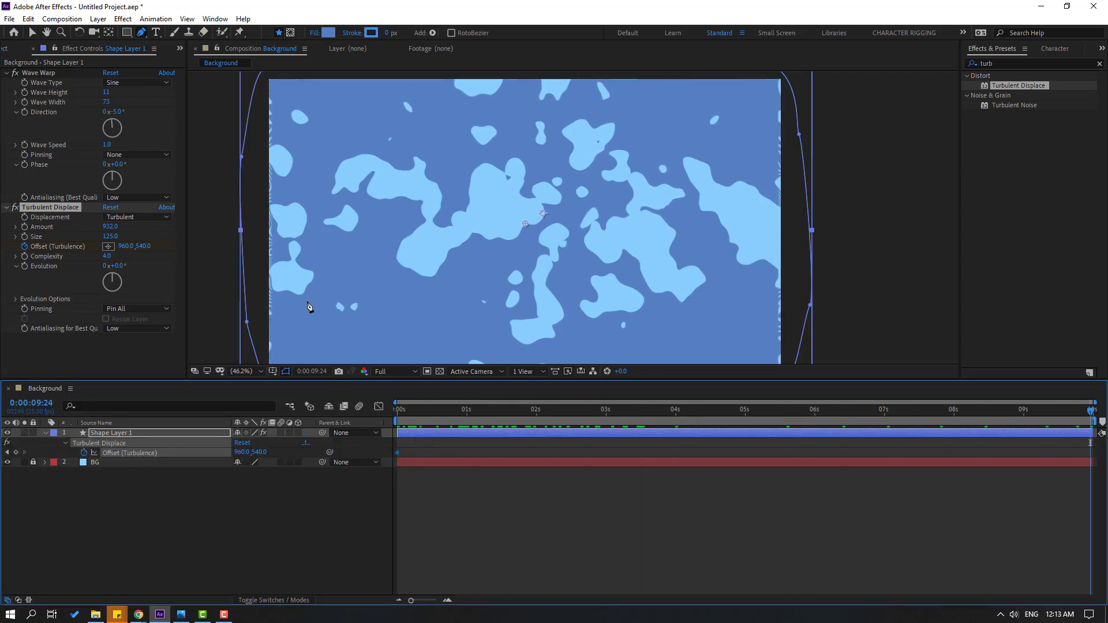
drag(149, 246, 471, 247)
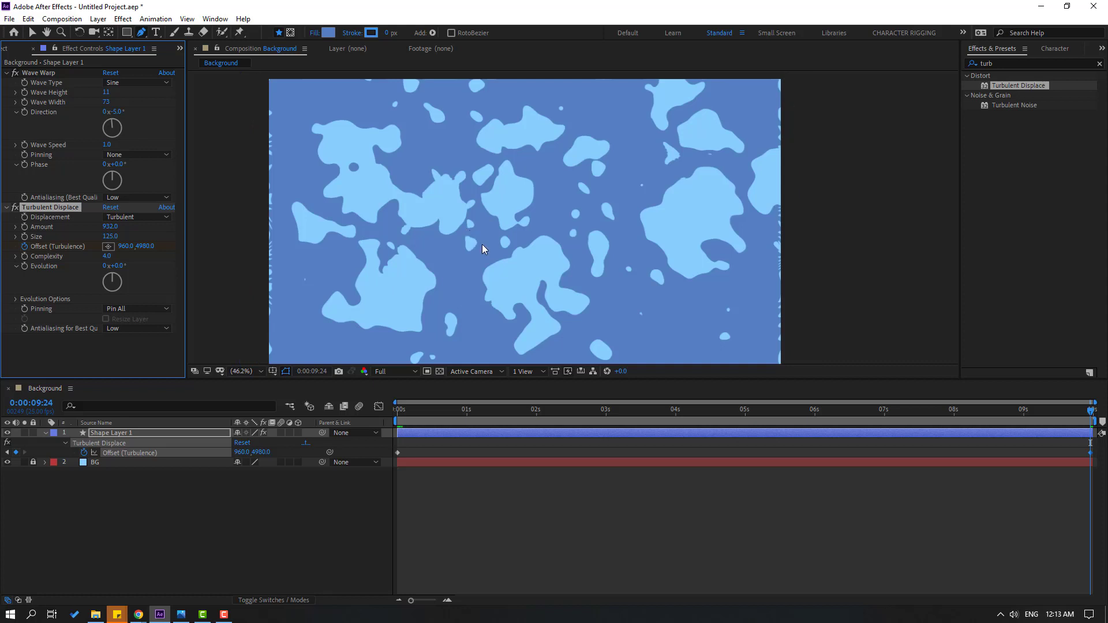
key(space)
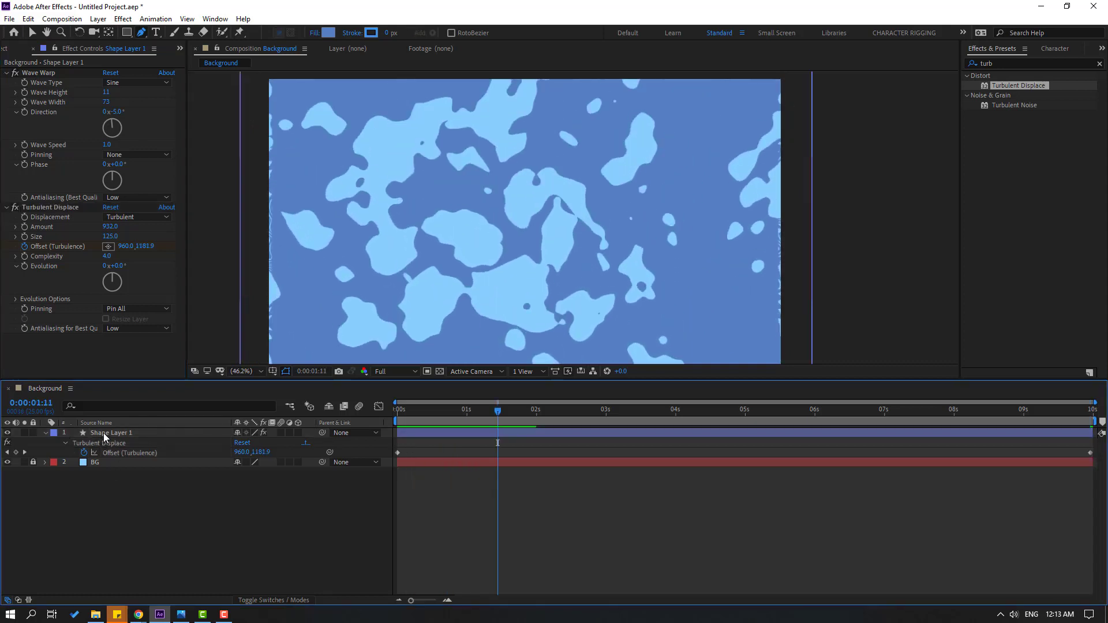
- Move the bottom-middle and lower-left points of Shape Layer 1's path farther away from the frame
click(103, 433)
drag(531, 306, 526, 260)
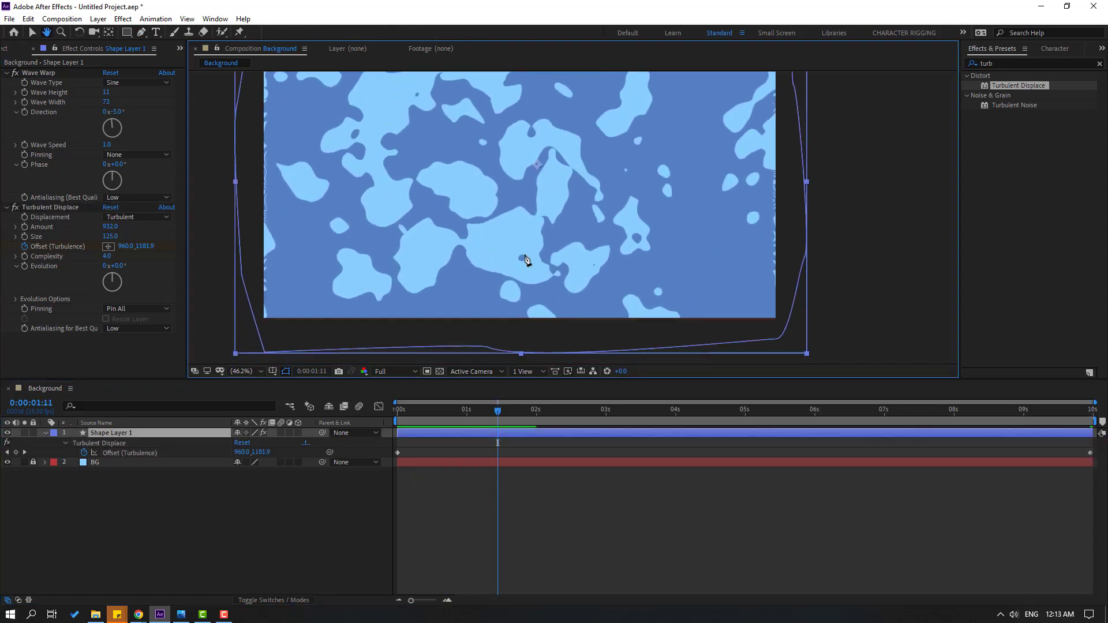
key(g)
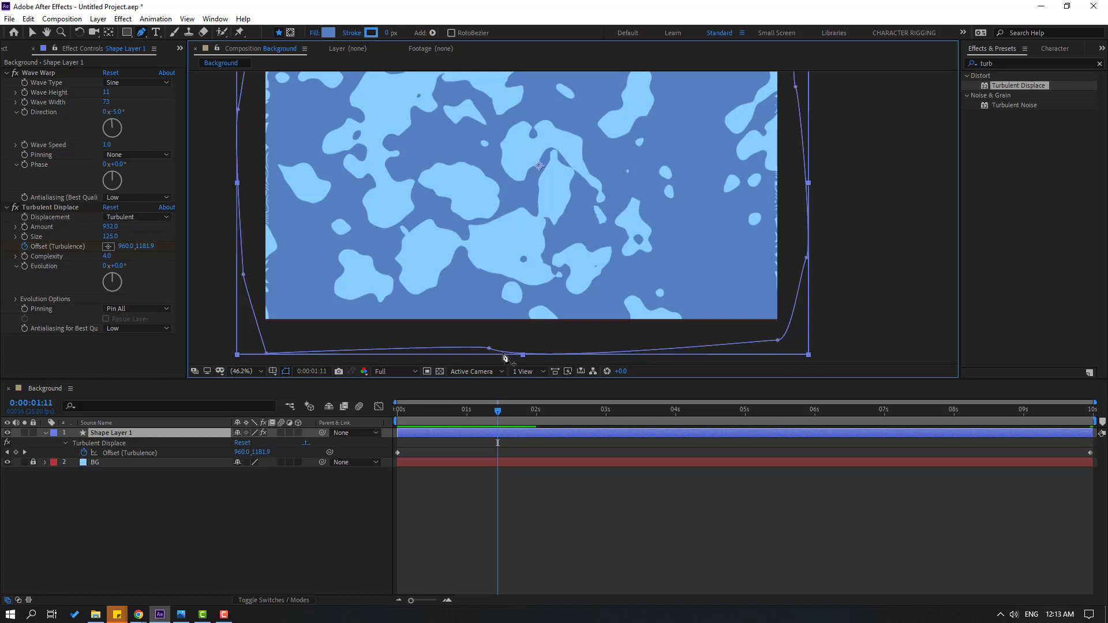
drag(505, 358, 509, 298)
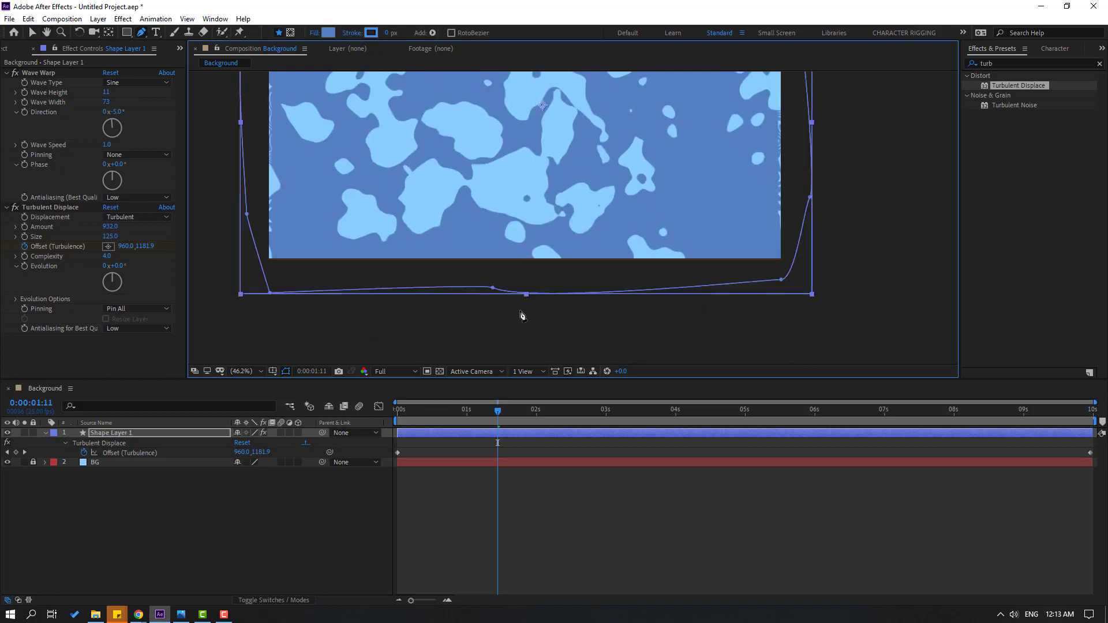
drag(495, 291, 491, 313)
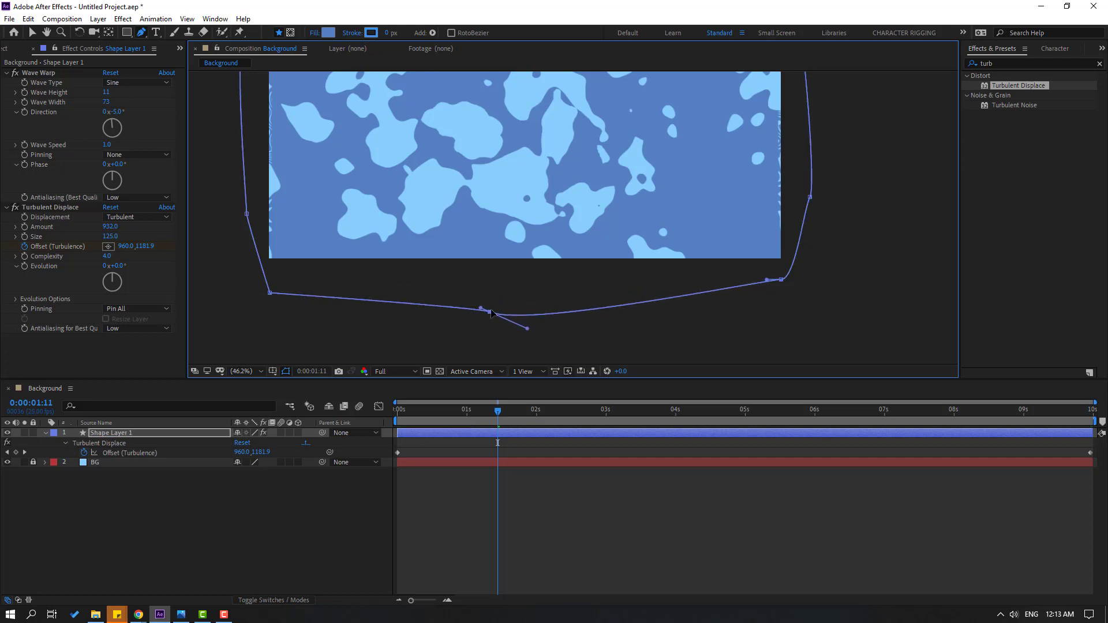
drag(242, 218, 230, 220)
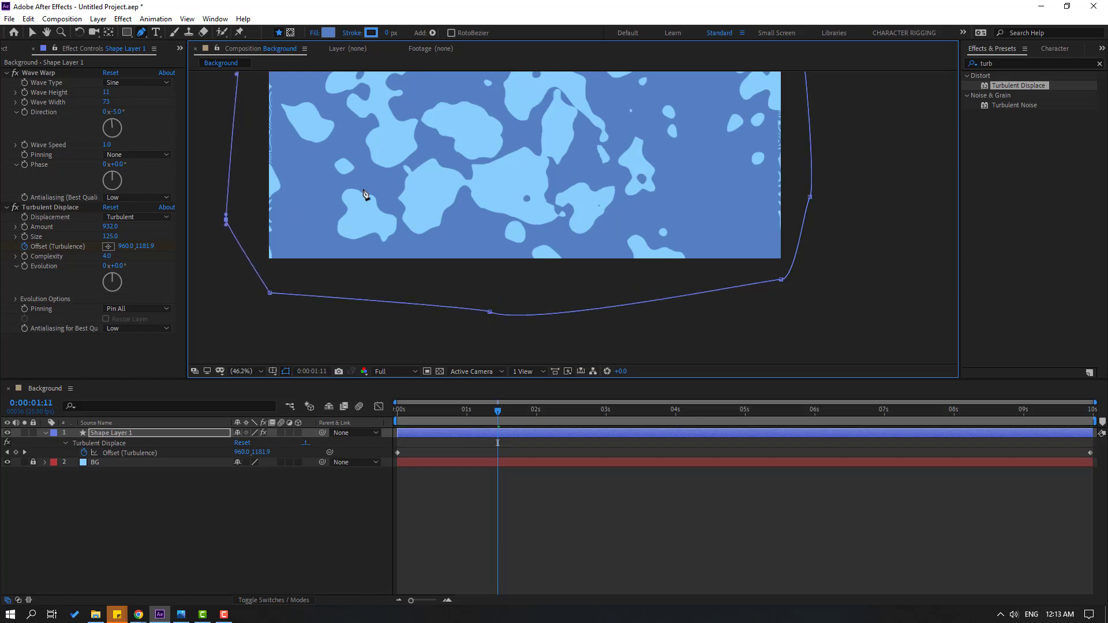
scroll(366, 198, up, 3)
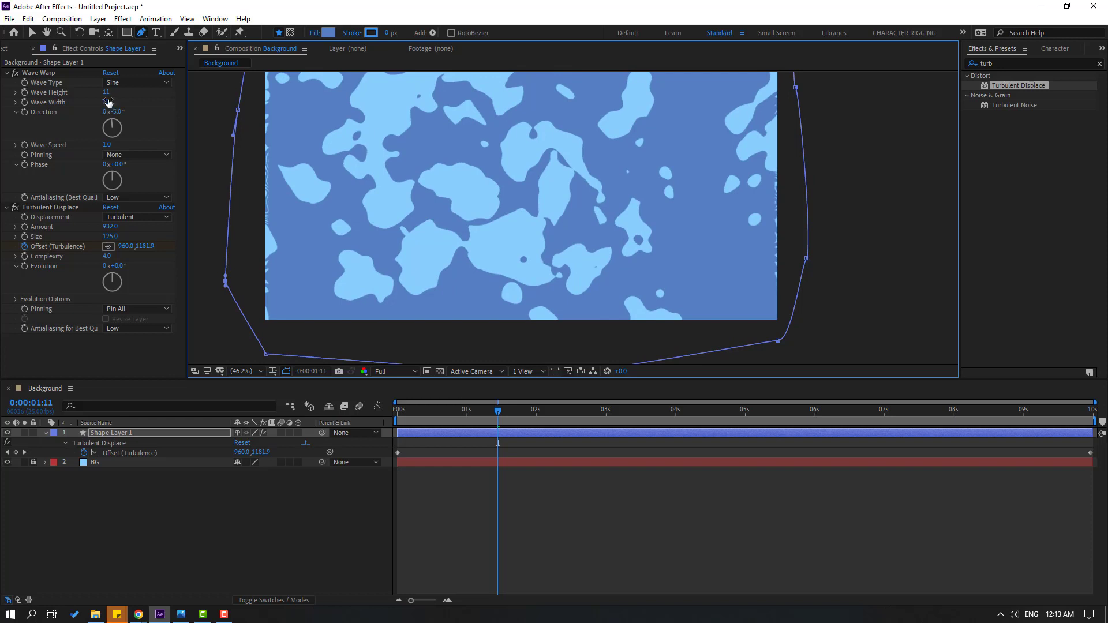
- Set Wave Warp's Wave Height to 7 and Wave Width to 174, then preview at 25% magnification and return to the start
mouse_move(107, 97)
mouse_down()
mouse_move(70, 93)
mouse_move(99, 88)
mouse_up()
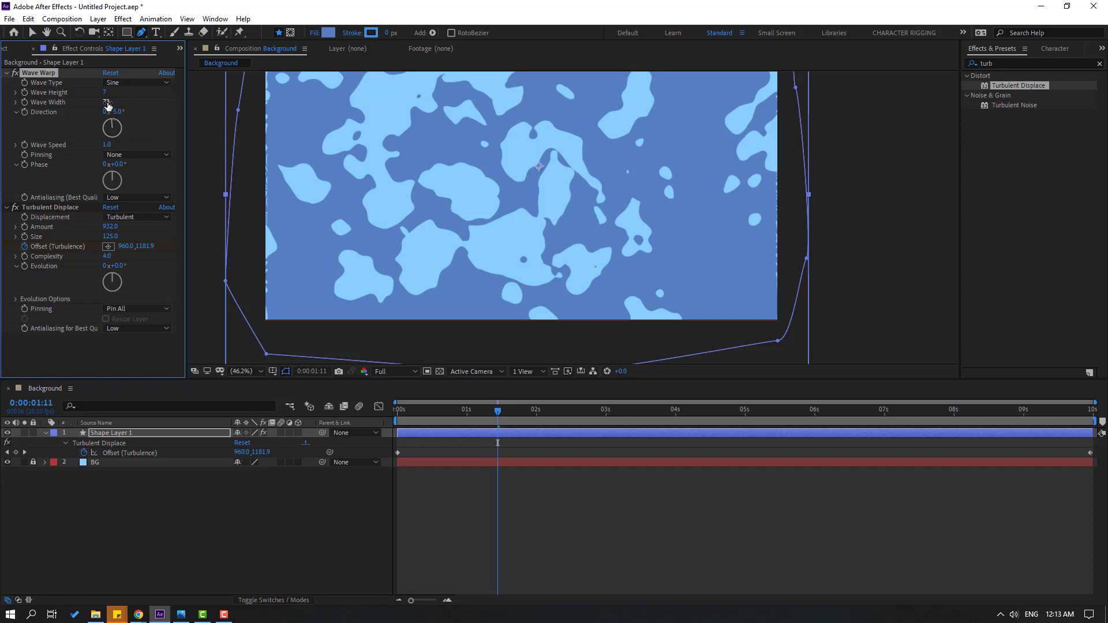
drag(133, 102, 49, 112)
drag(218, 106, 677, 88)
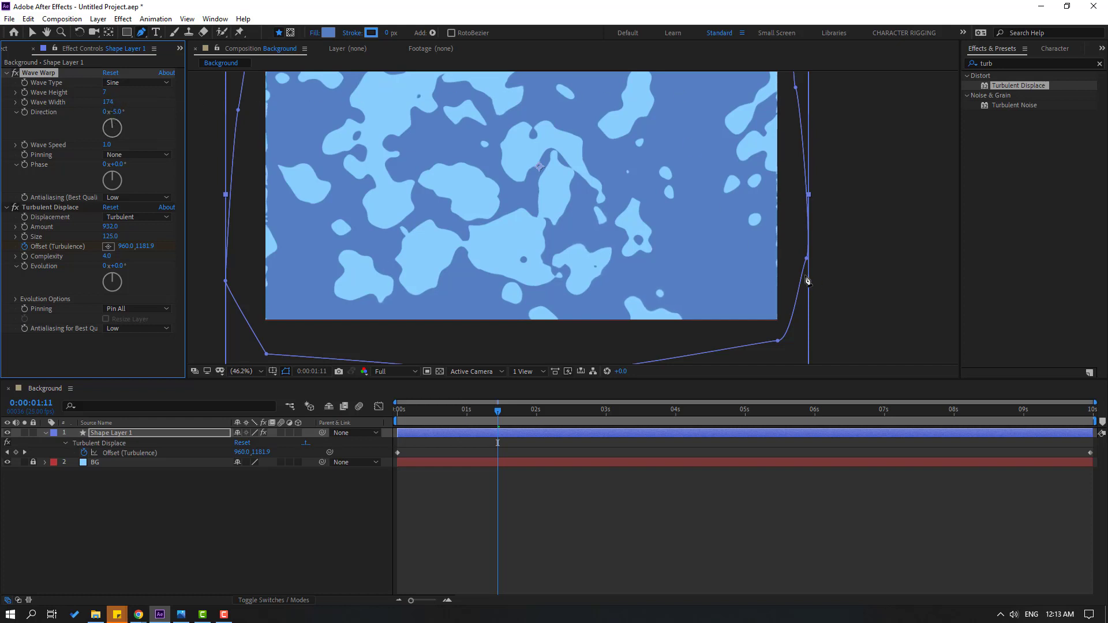
key(space)
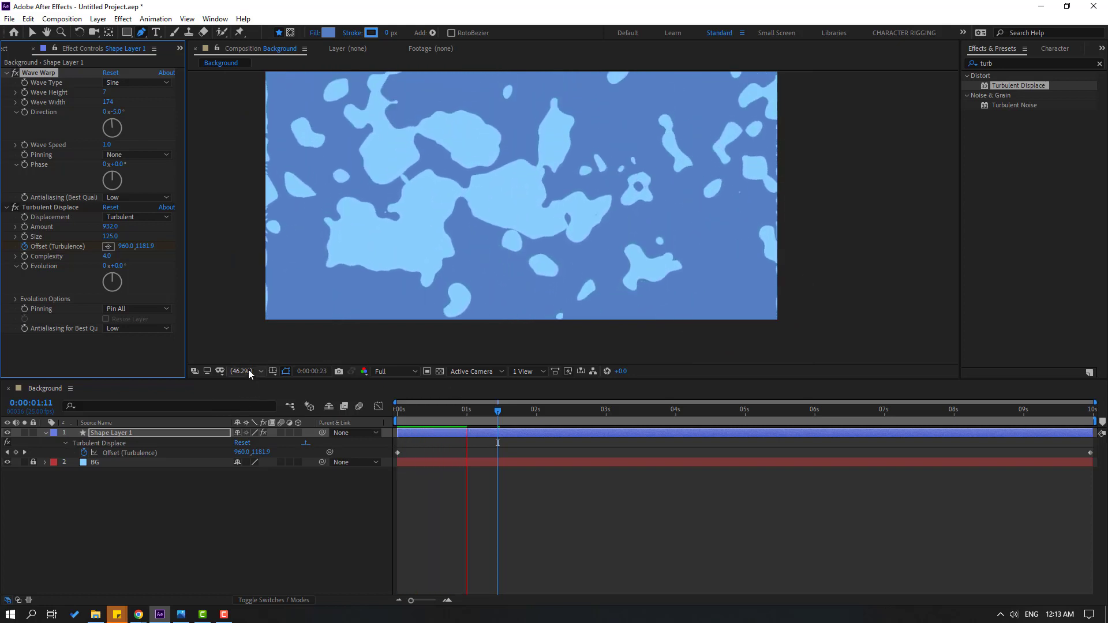
click(249, 373)
click(246, 434)
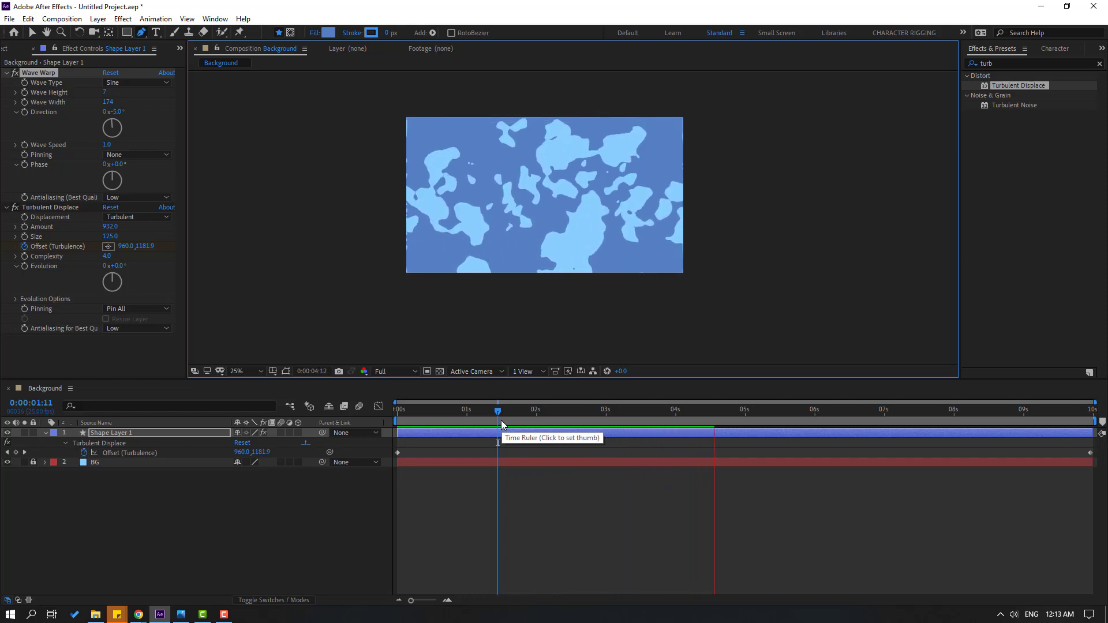
key(space)
key(Home)
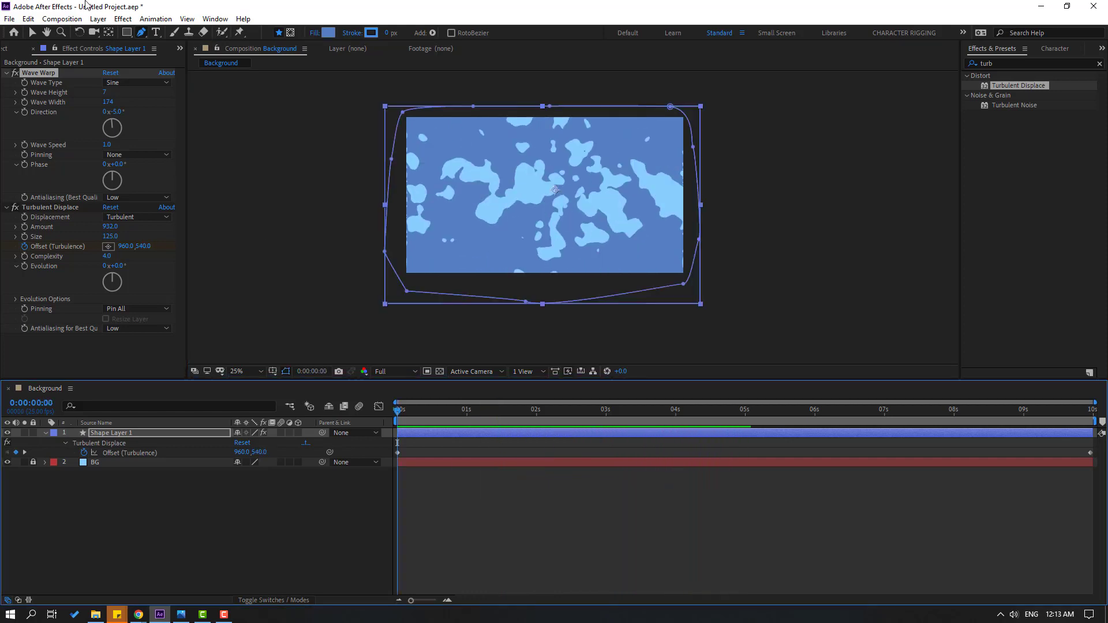
- Add the expression time*500 to Turbulent Displace's Evolution, preview the animation and return to the start
click(32, 35)
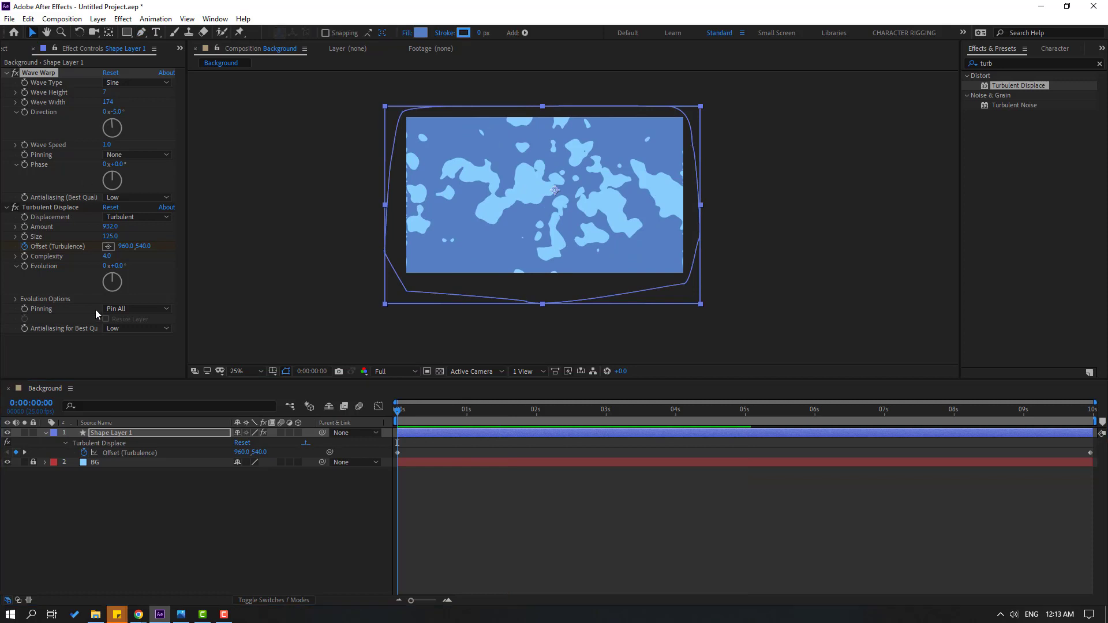
alt+click(25, 267)
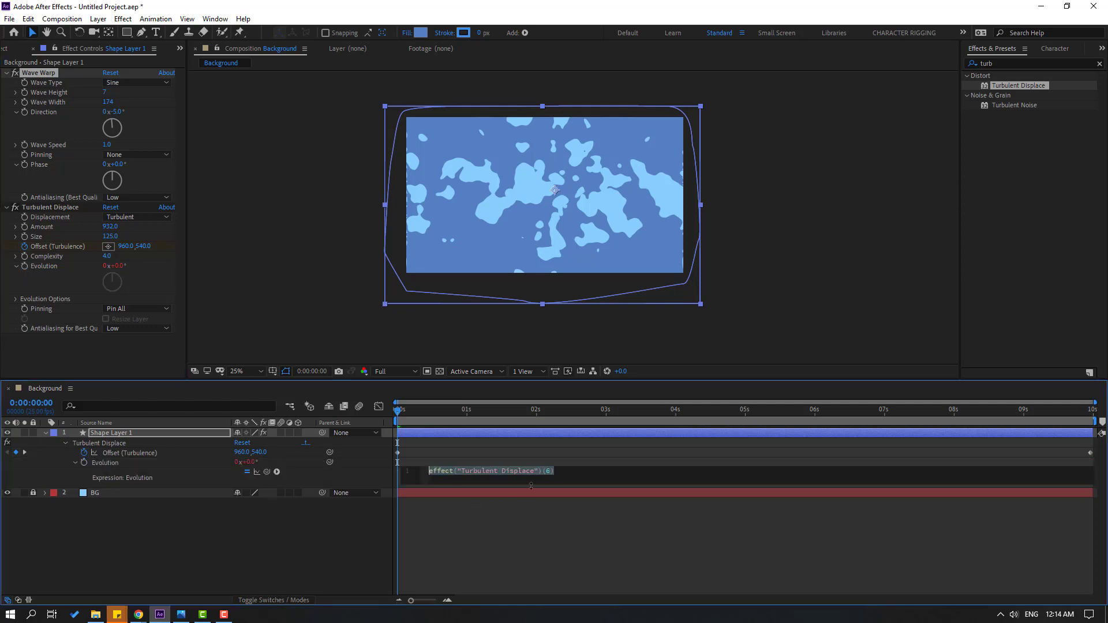
text(t)
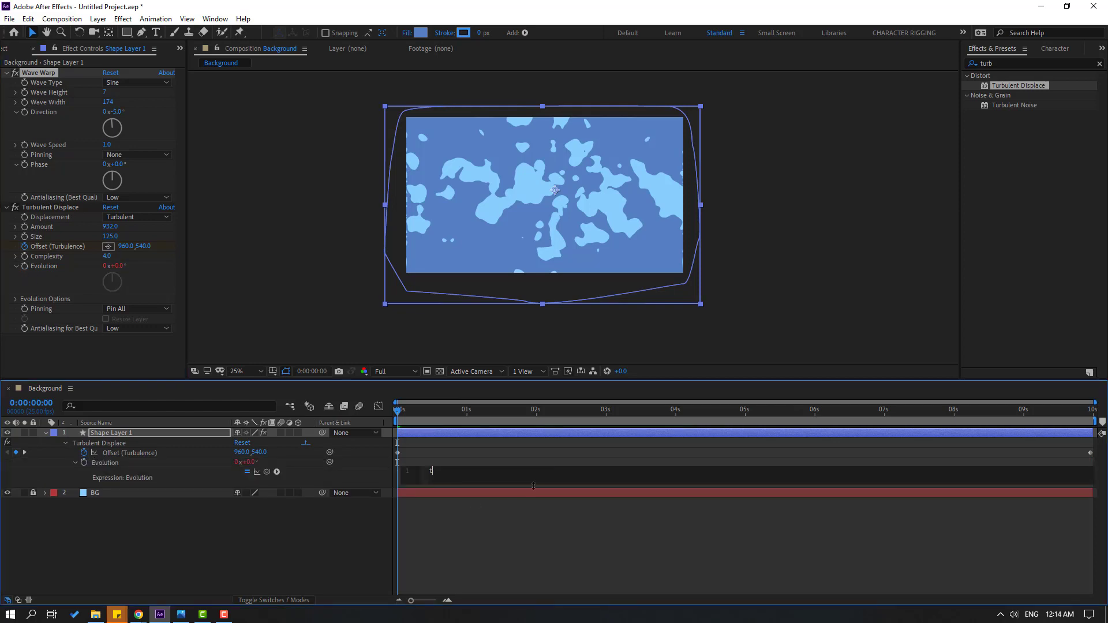
text(ime*)
click(611, 563)
key(space)
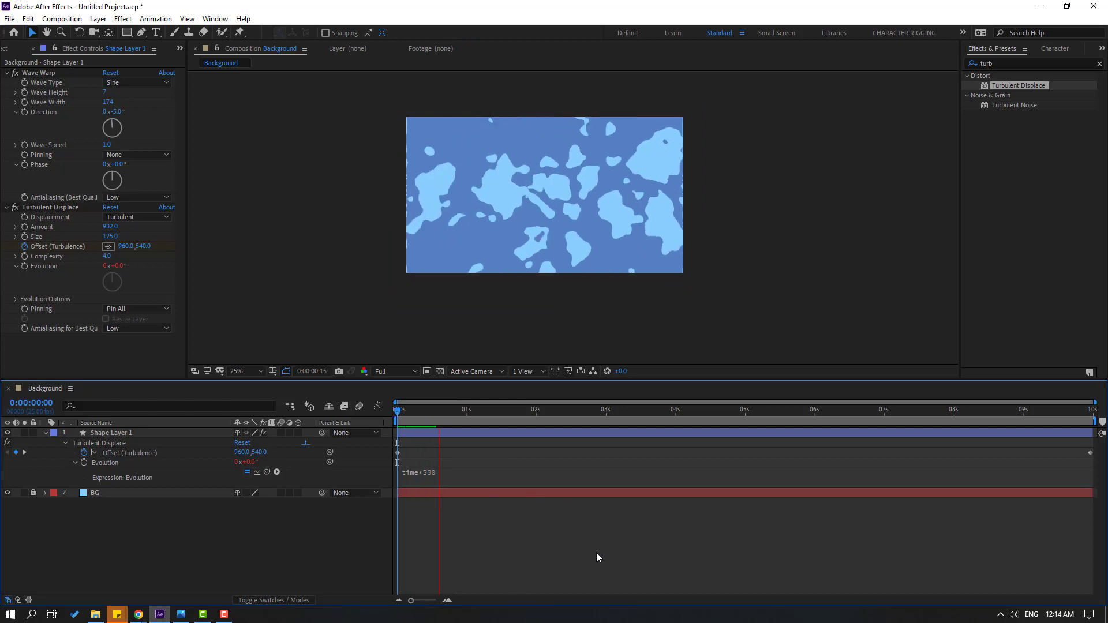
scroll(407, 349, up, 2)
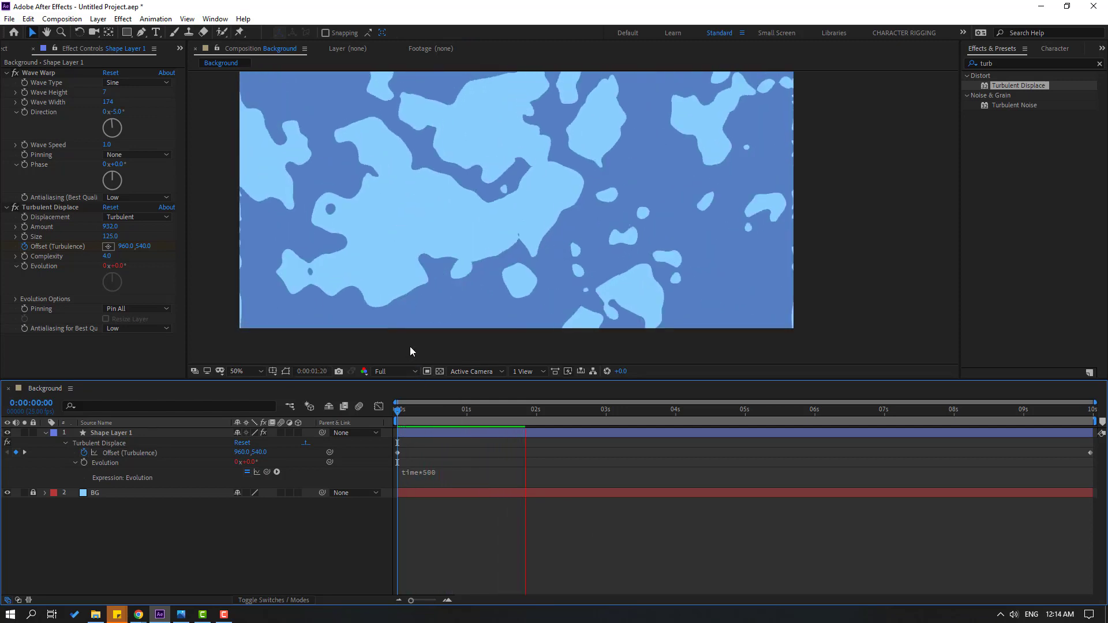
scroll(439, 350, down, 2)
click(462, 411)
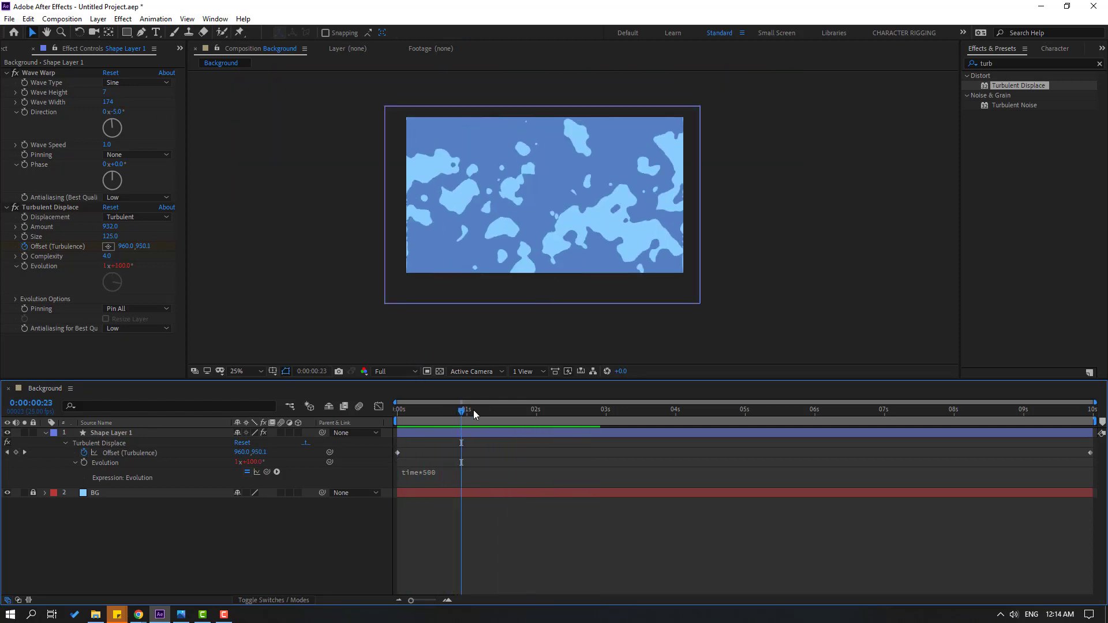
key(Home)
- Duplicate Shape Layer 1, scale the copy to 51% and move to 0:00:00:12
click(106, 435)
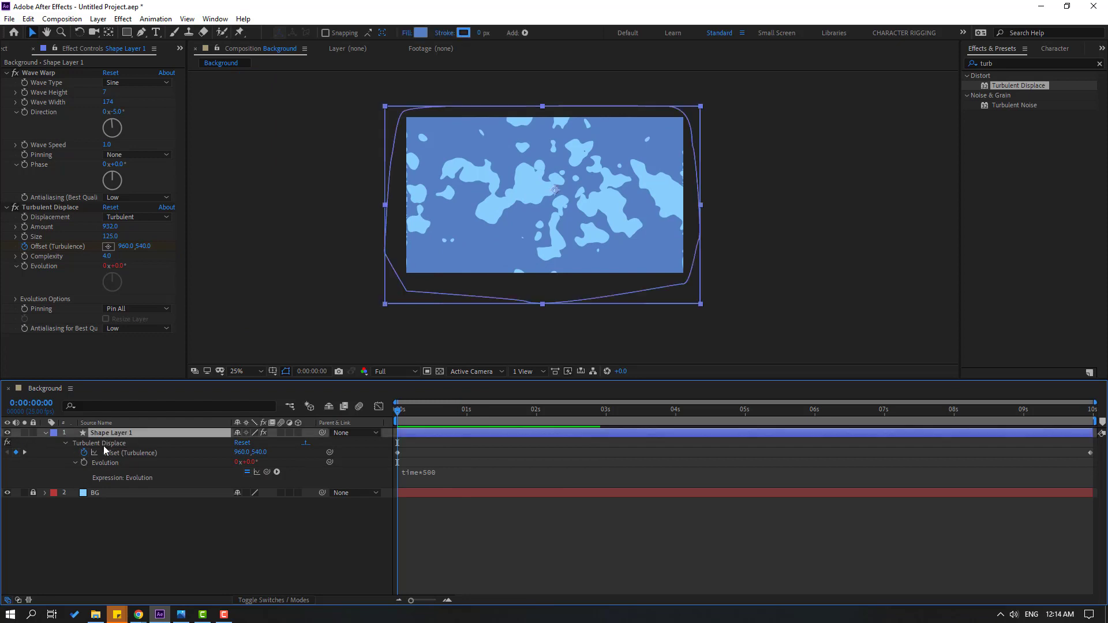
key(ctrl+d)
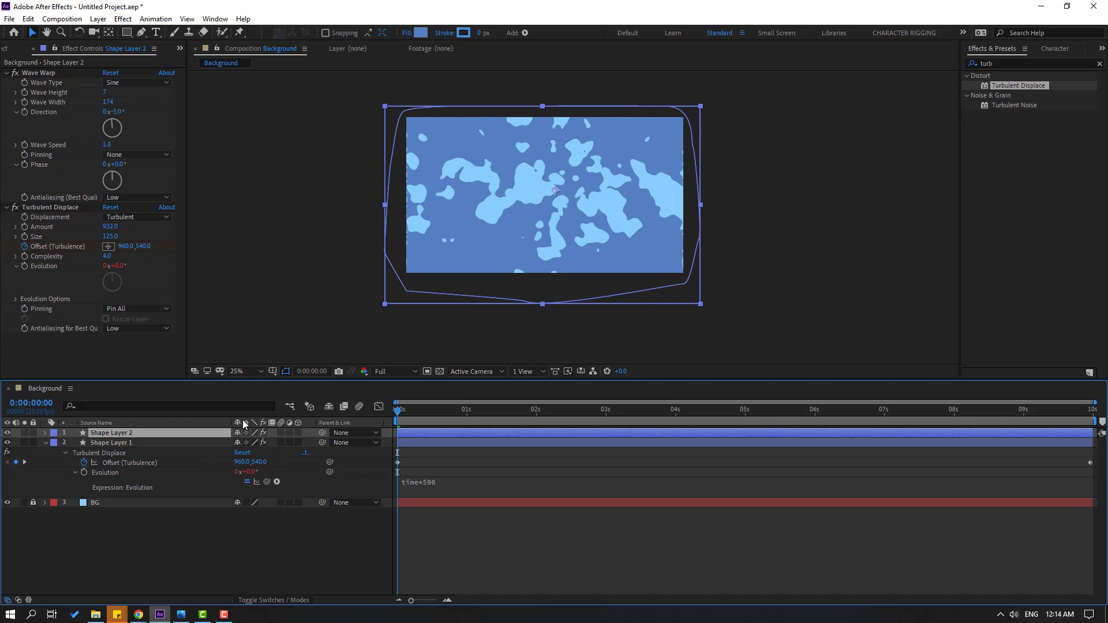
key(s)
drag(246, 443, 219, 446)
mouse_move(409, 413)
mouse_down()
mouse_move(459, 414)
mouse_move(430, 413)
mouse_up()
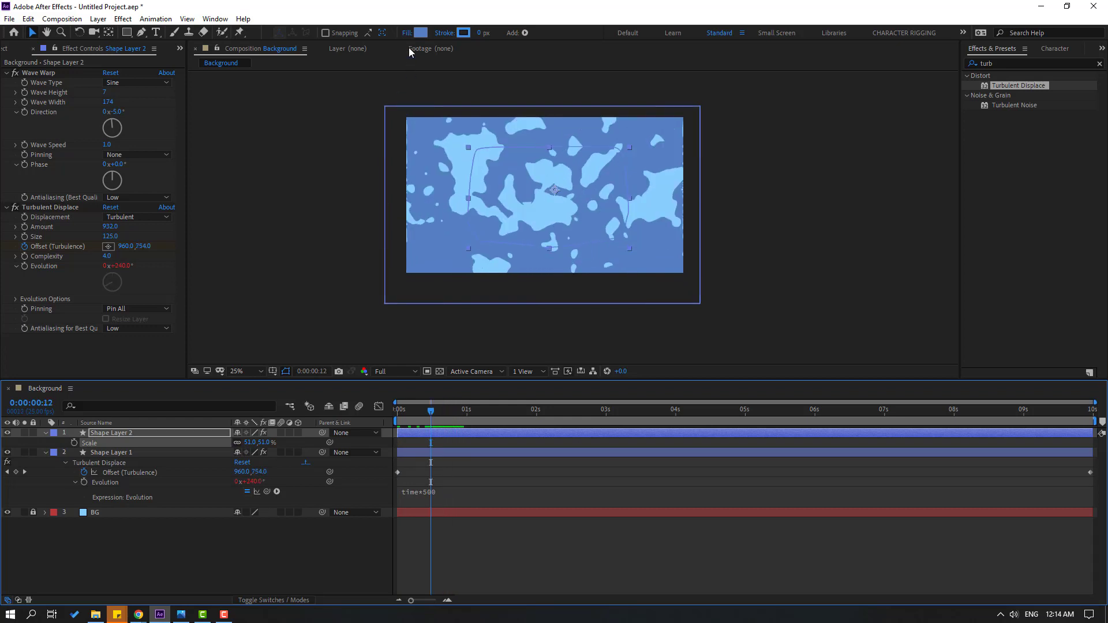
- Change Shape Layer 2's fill color to yellow-green #D2FE4E
click(421, 33)
drag(592, 488, 593, 541)
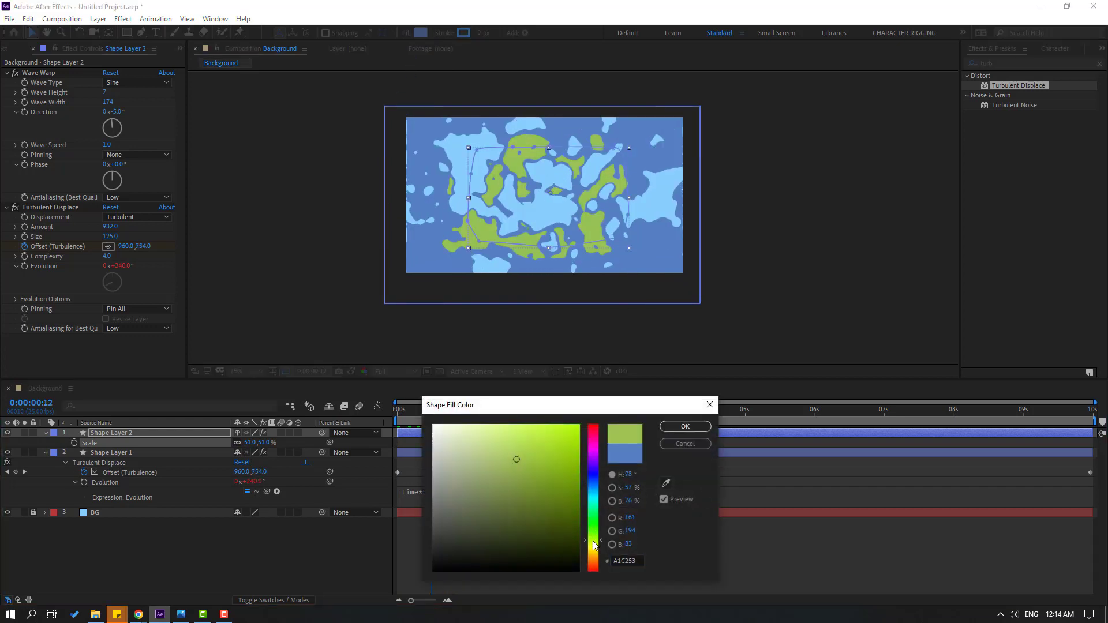
drag(548, 442, 540, 437)
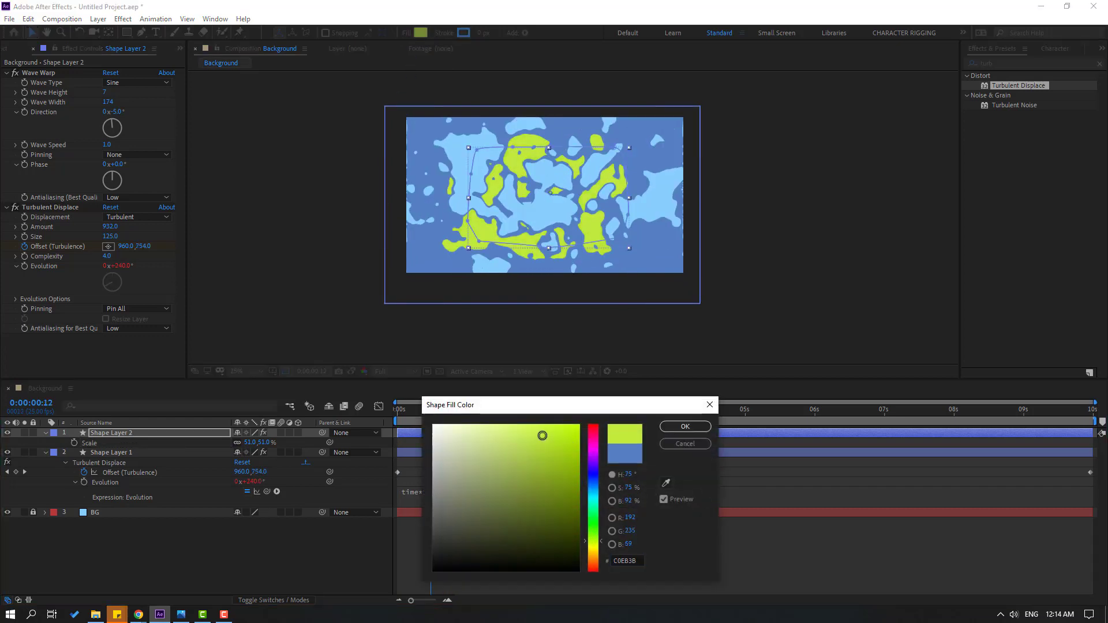
click(685, 426)
scroll(563, 328, up, 2)
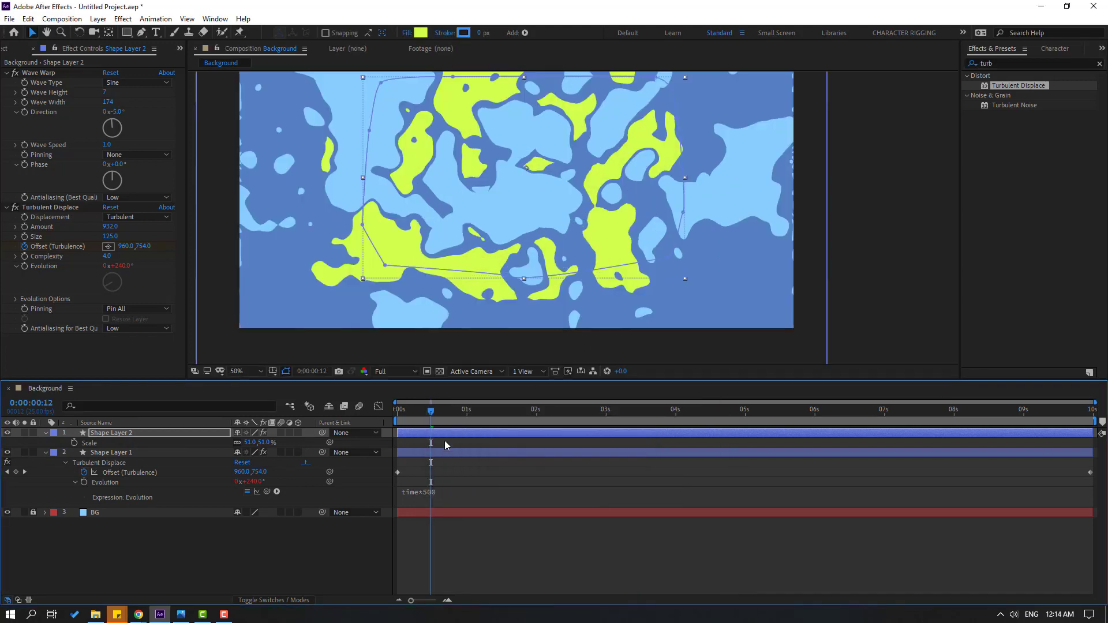
- Check Shape Layer 2 at 0:00:01:03, scale it to 73% and move to 0:00:01:24
drag(448, 411, 474, 412)
scroll(542, 328, down, 2)
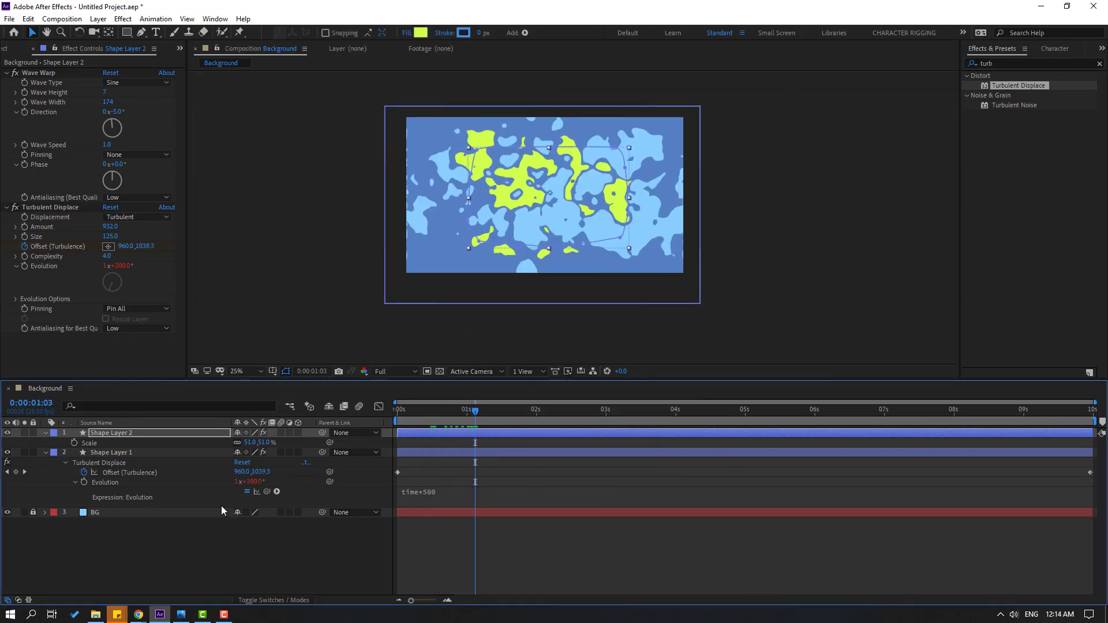
mouse_move(250, 442)
mouse_down()
mouse_move(271, 443)
mouse_move(261, 443)
mouse_up()
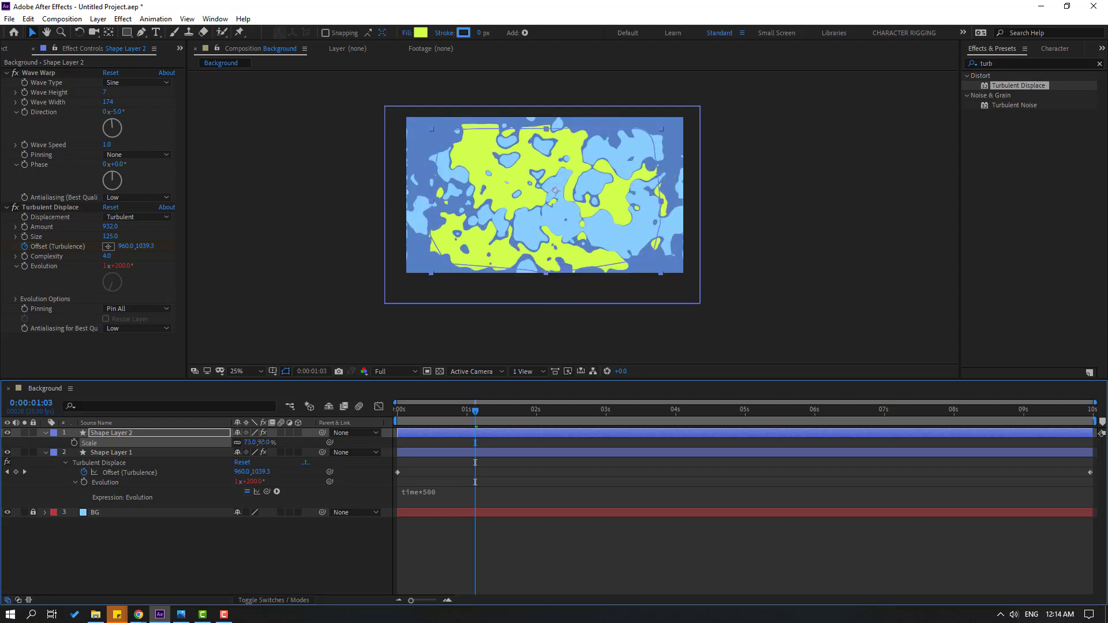
drag(473, 413, 533, 414)
- Change Shape Layer 2's fill to dark teal #096F95 and preview the animation
click(421, 32)
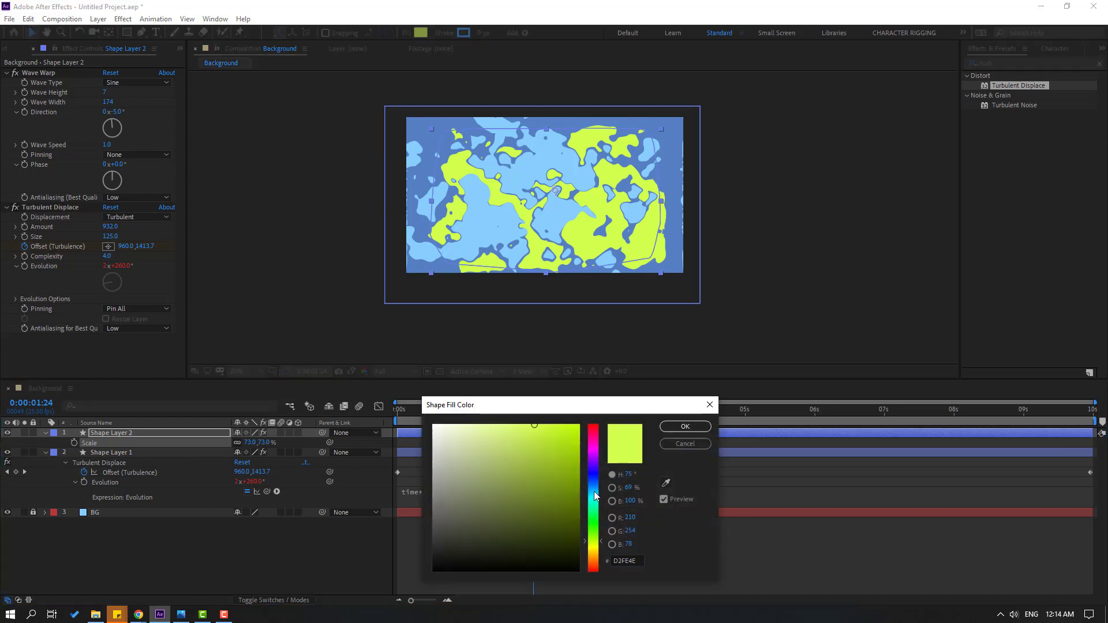
drag(593, 500, 549, 460)
click(572, 486)
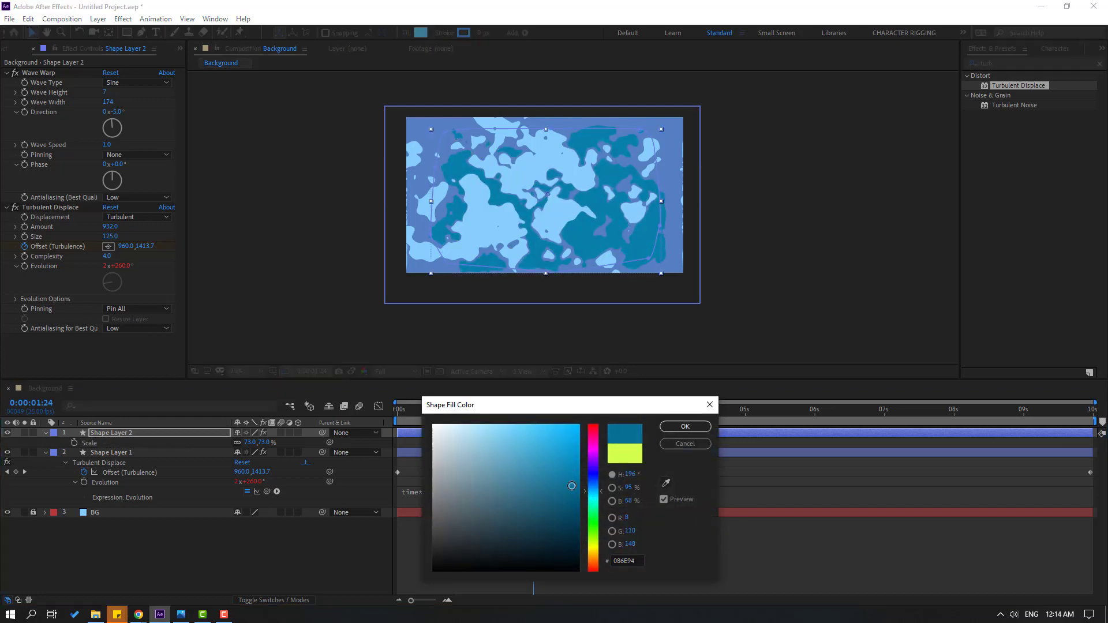
click(685, 427)
key(space)
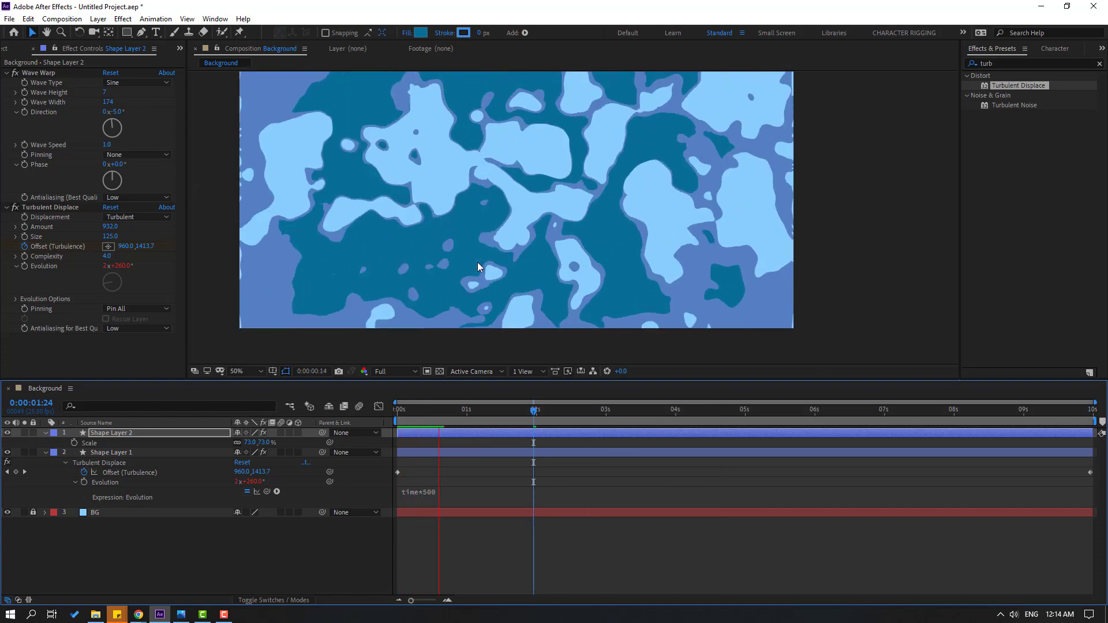
key(space)
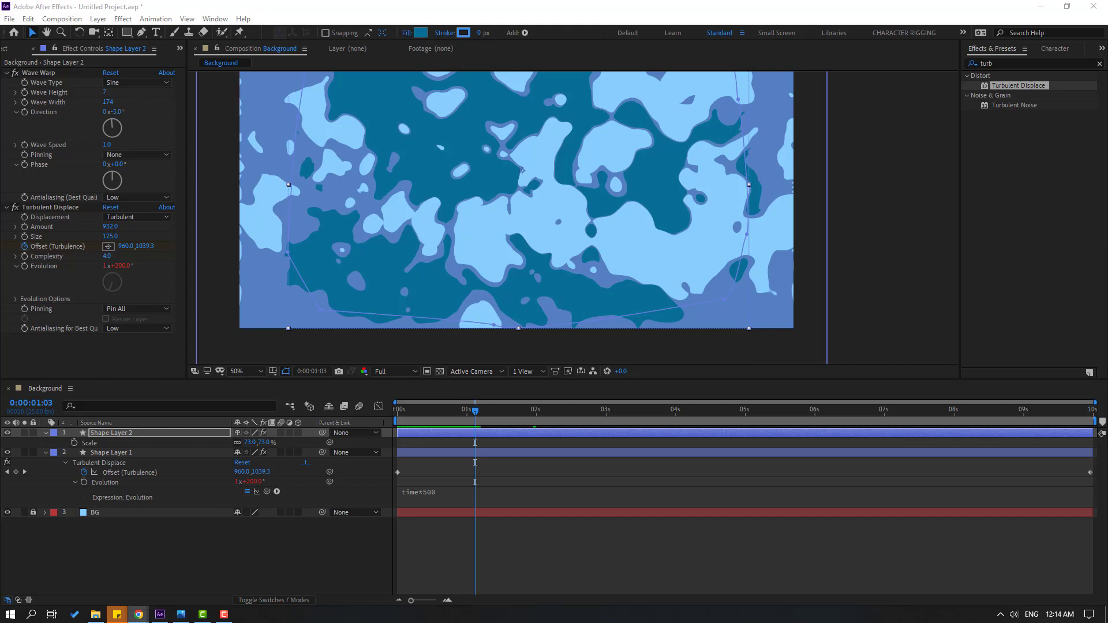
- Duplicate Shape Layer 2 and scale the copy to 46%
click(105, 434)
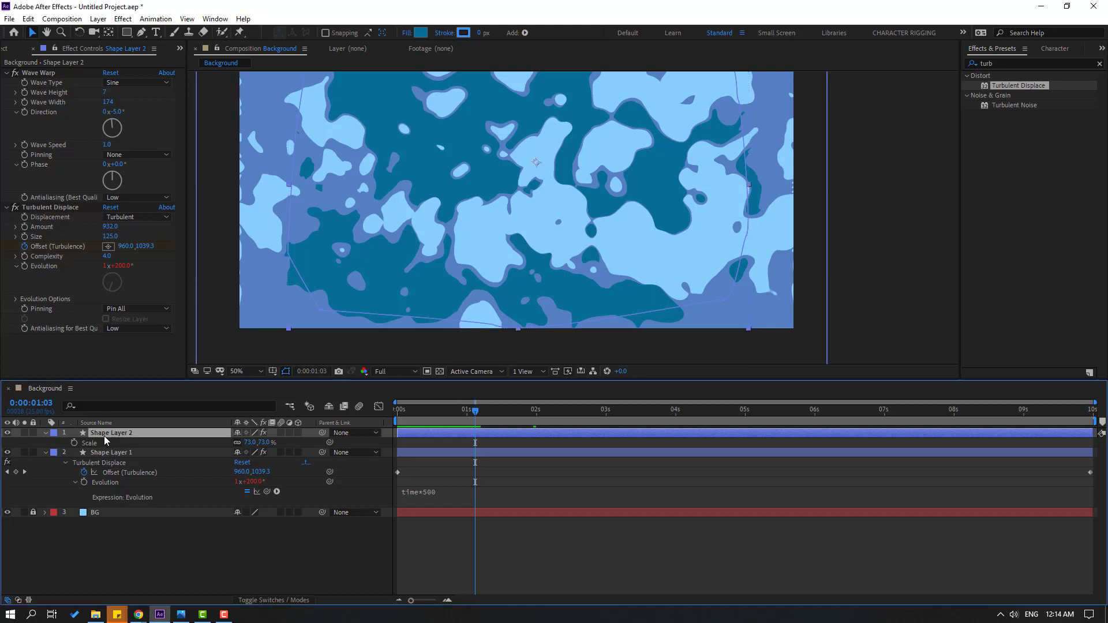
key(ctrl+d)
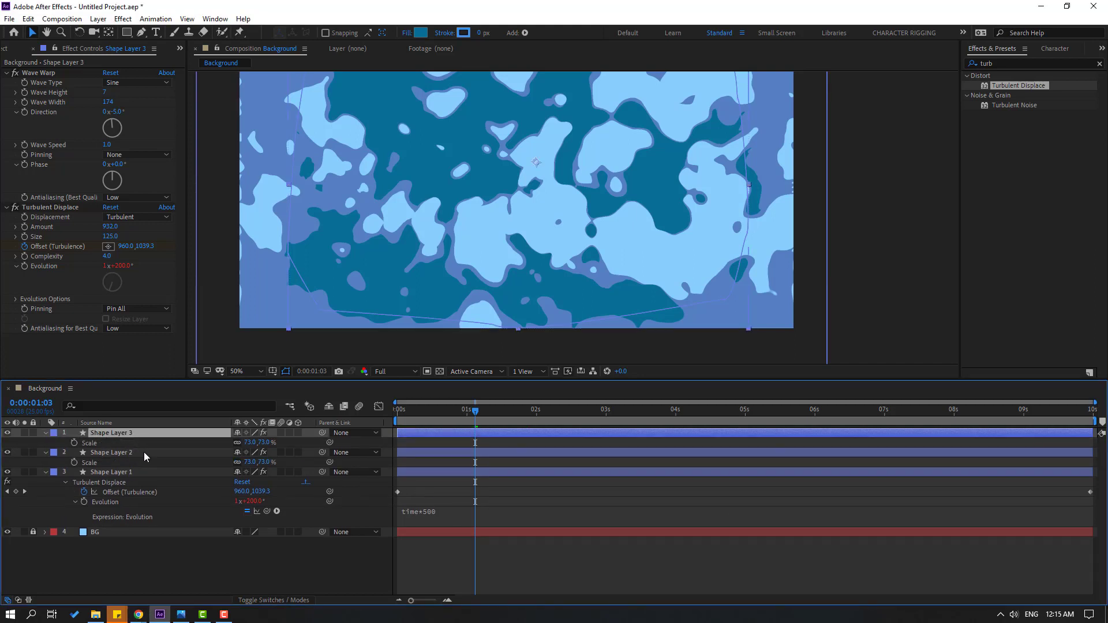
drag(252, 444, 238, 444)
- Fill Shape Layer 3 with yellow #FBDF08
click(420, 32)
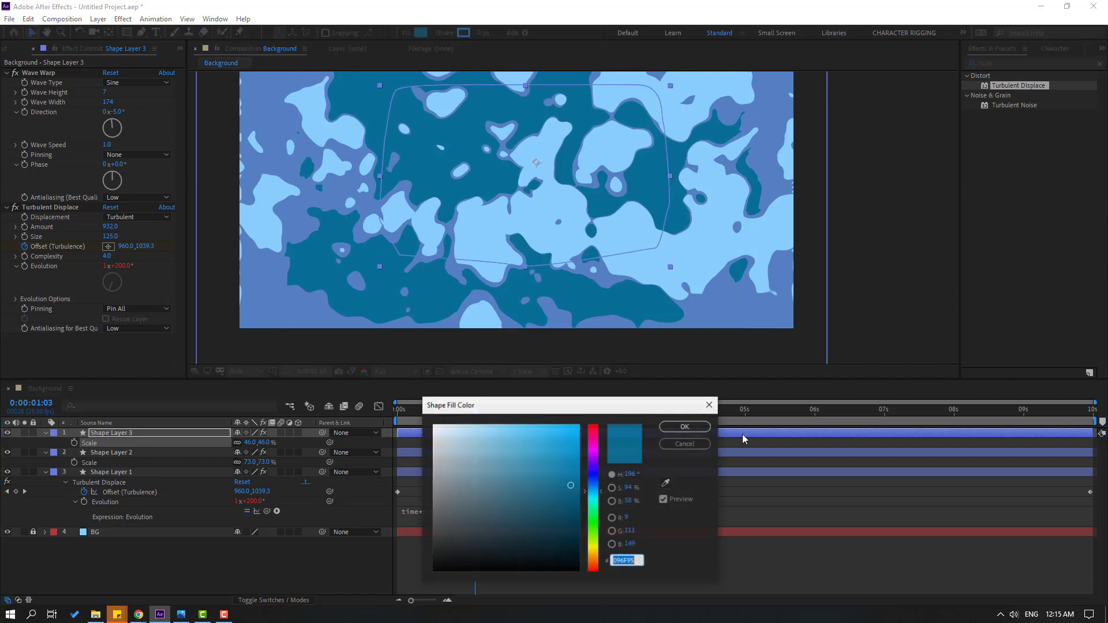
text(FBDF08)
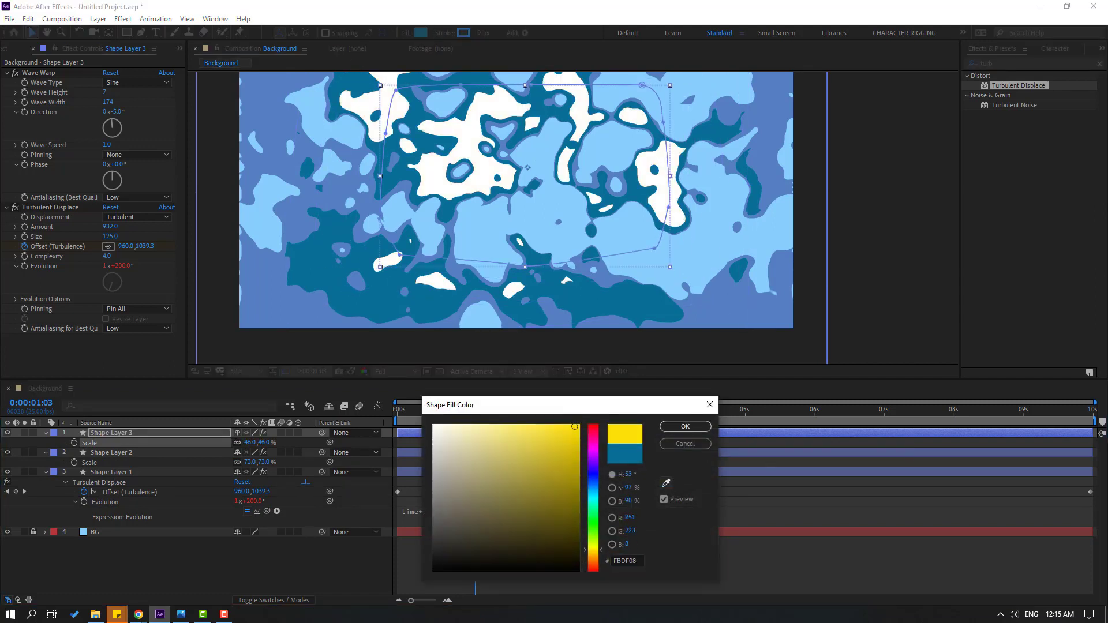
click(666, 428)
- Reshape Shape Layer 3's path by pulling its lower-left, upper-left, left and right points outward
scroll(517, 258, down, 2)
drag(477, 222, 452, 207)
drag(488, 153, 472, 127)
drag(477, 179, 434, 177)
drag(621, 212, 648, 211)
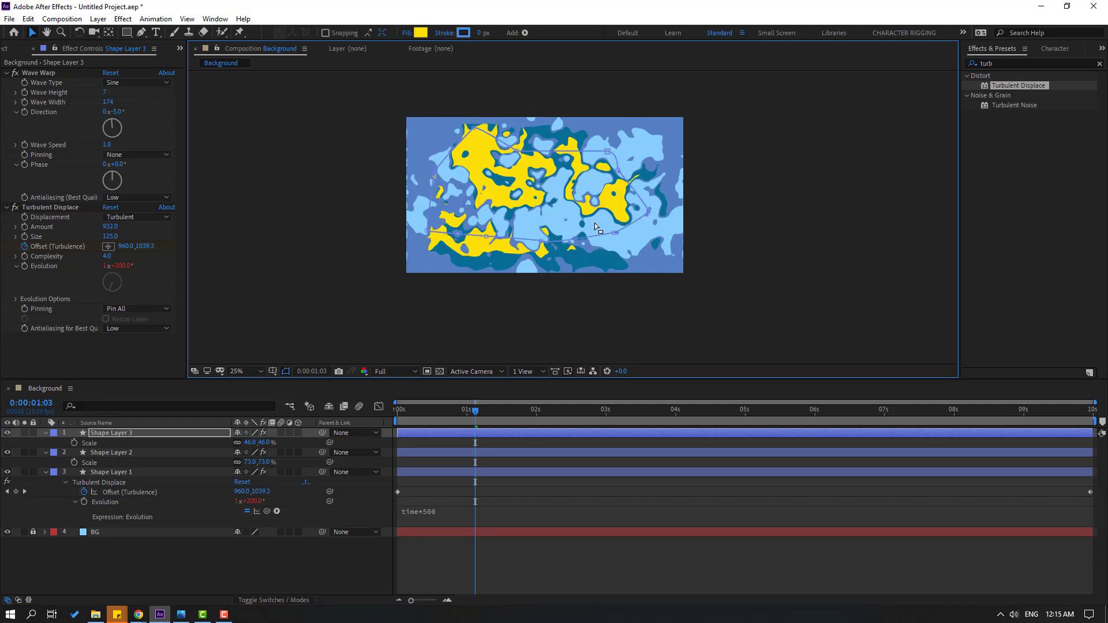
- Set Shape Layer 3's Turbulent Displace Amount to 1816 and Size to 154, then preview the animation
drag(110, 226, 167, 227)
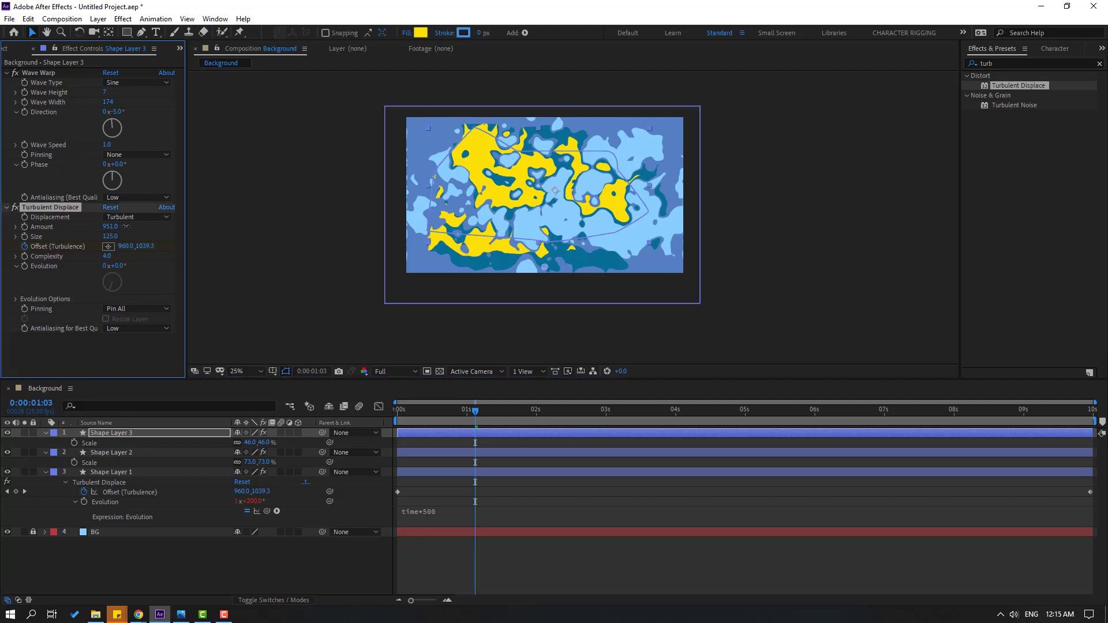
drag(422, 221, 603, 208)
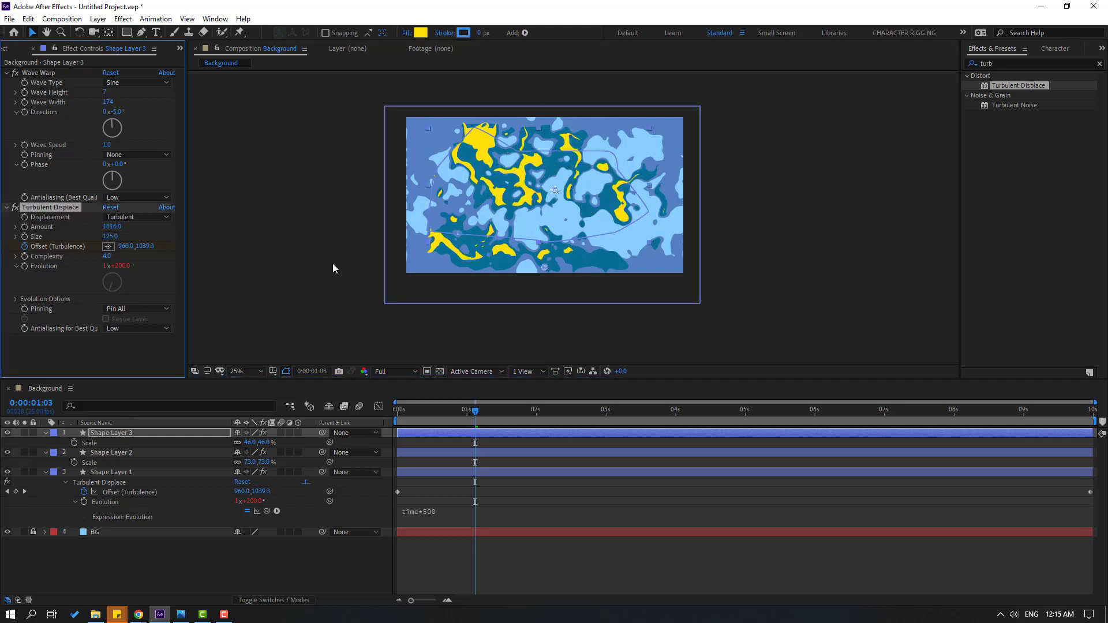
drag(108, 236, 129, 237)
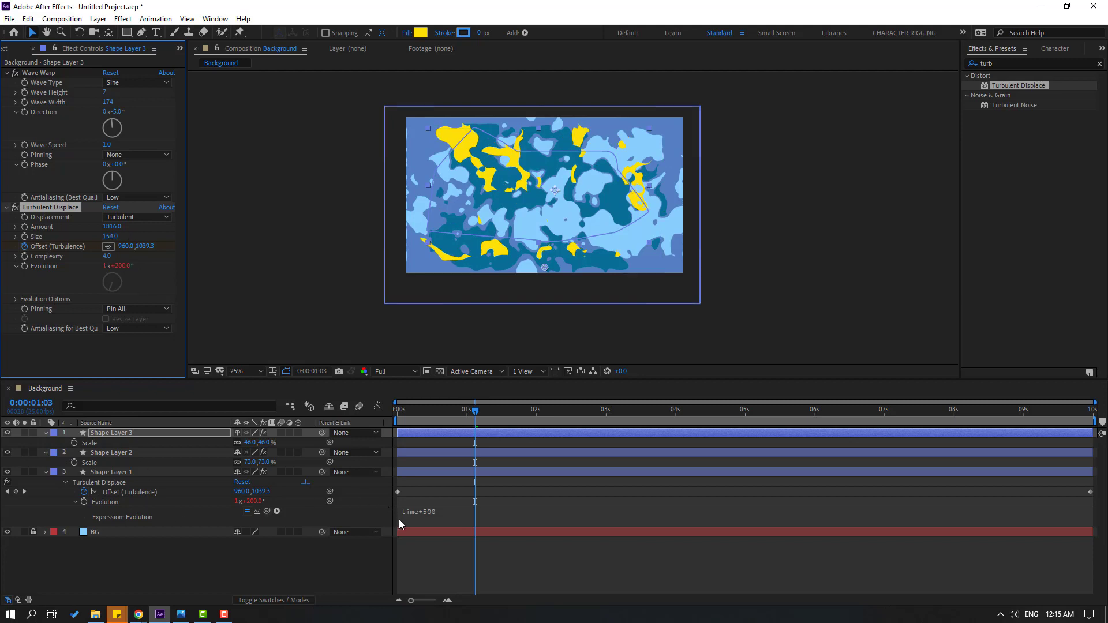
key(space)
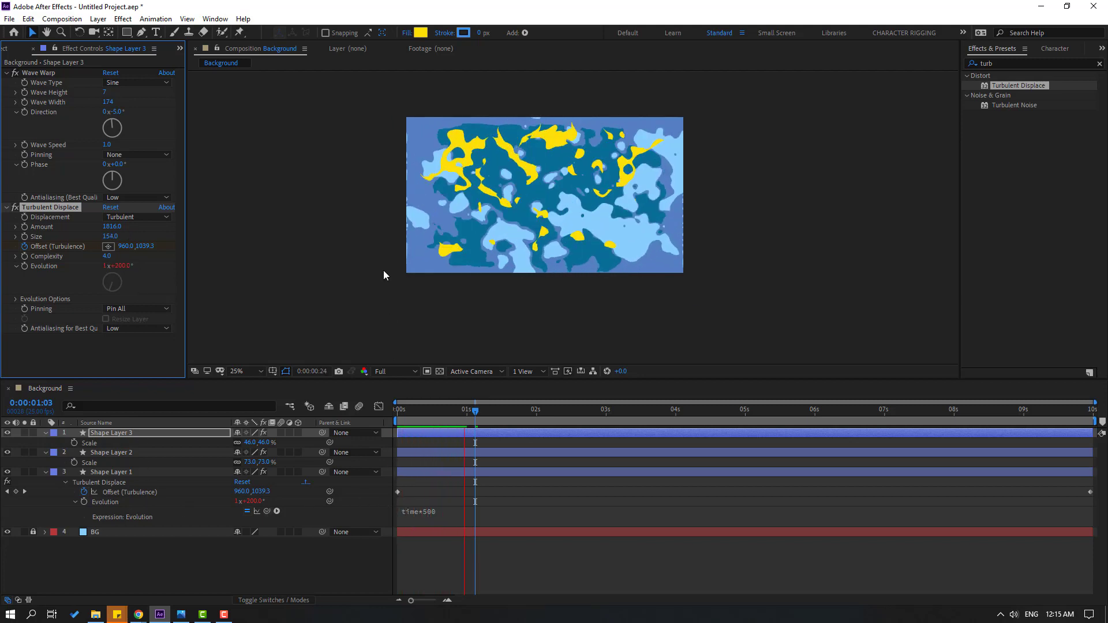
key(comma)
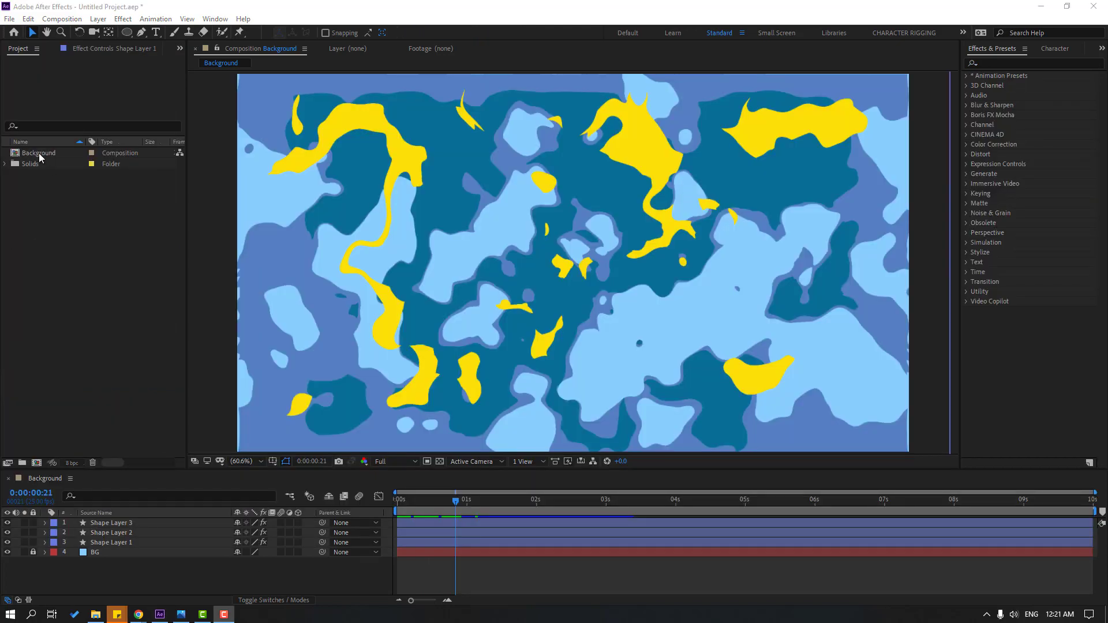
- Duplicate the Background composition, rename the copy BALL and open it
click(47, 153)
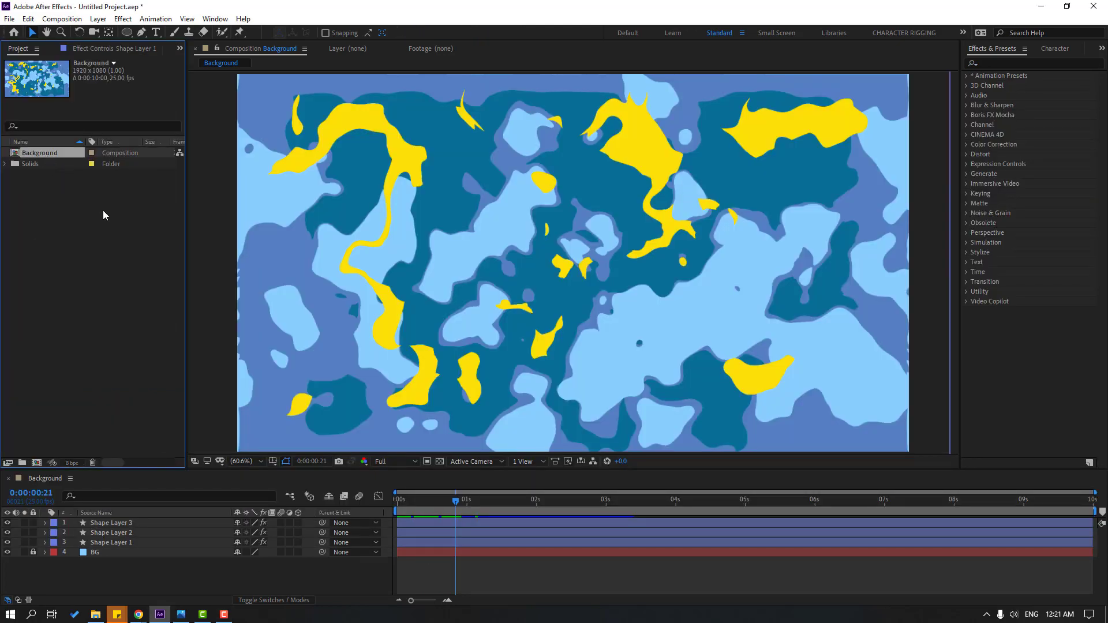
key(ctrl+d)
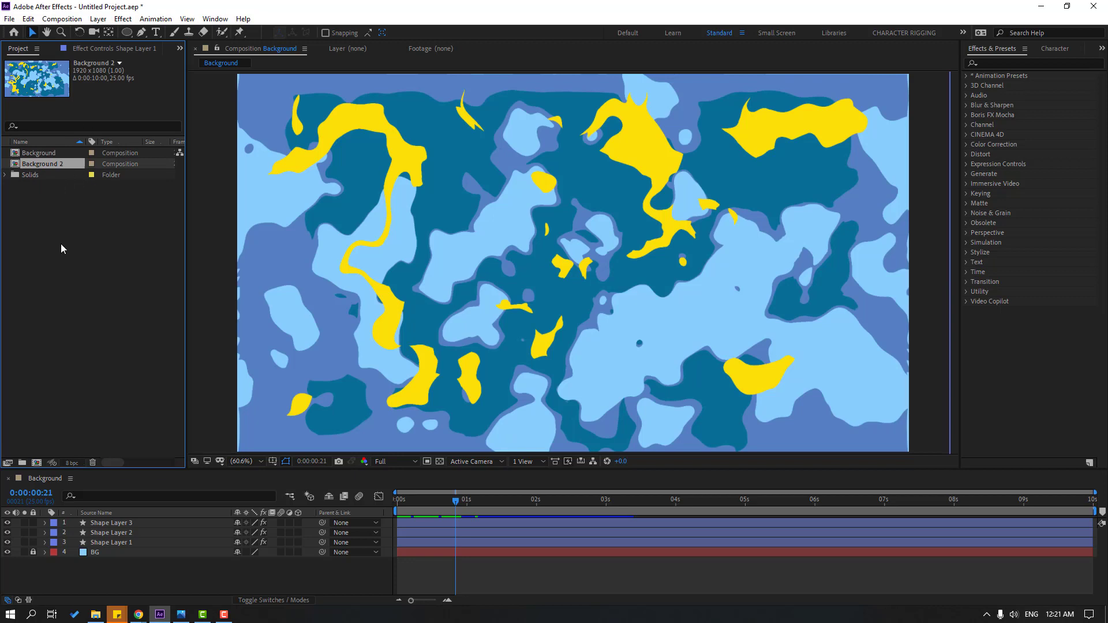
key(Return)
text(BALL)
key(Return)
double_click(30, 164)
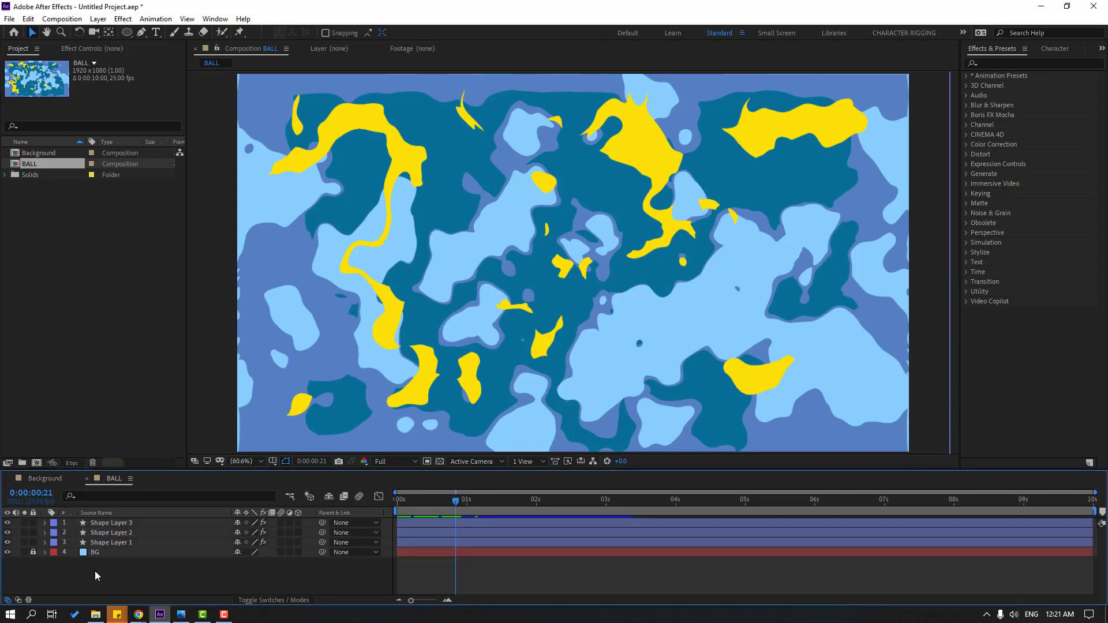
- Unlock the BG layer in the BALL composition and delete it
click(33, 552)
click(87, 556)
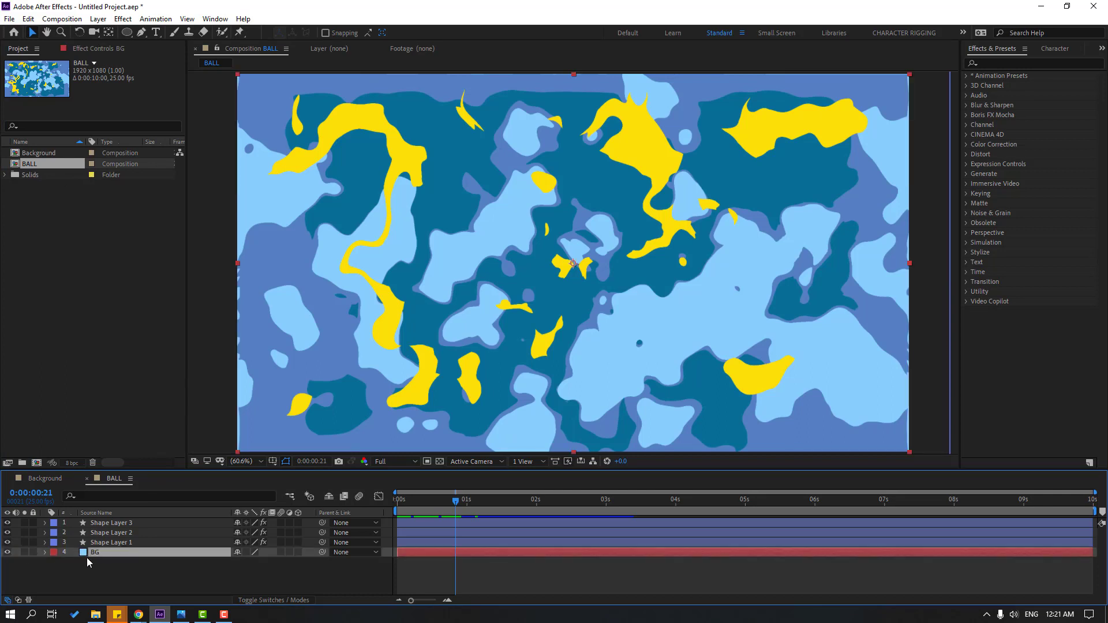
key(Delete)
- Pre-compose the three shape layers as BALL, moving all attributes, and return to the parent BALL composition
drag(108, 569, 118, 491)
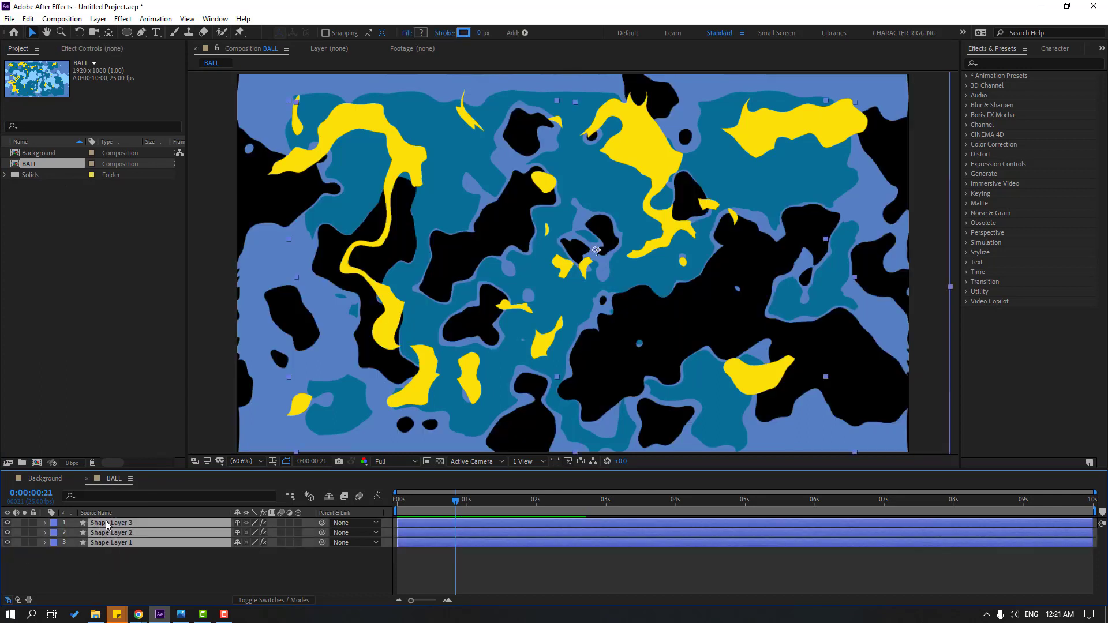
right_click(109, 539)
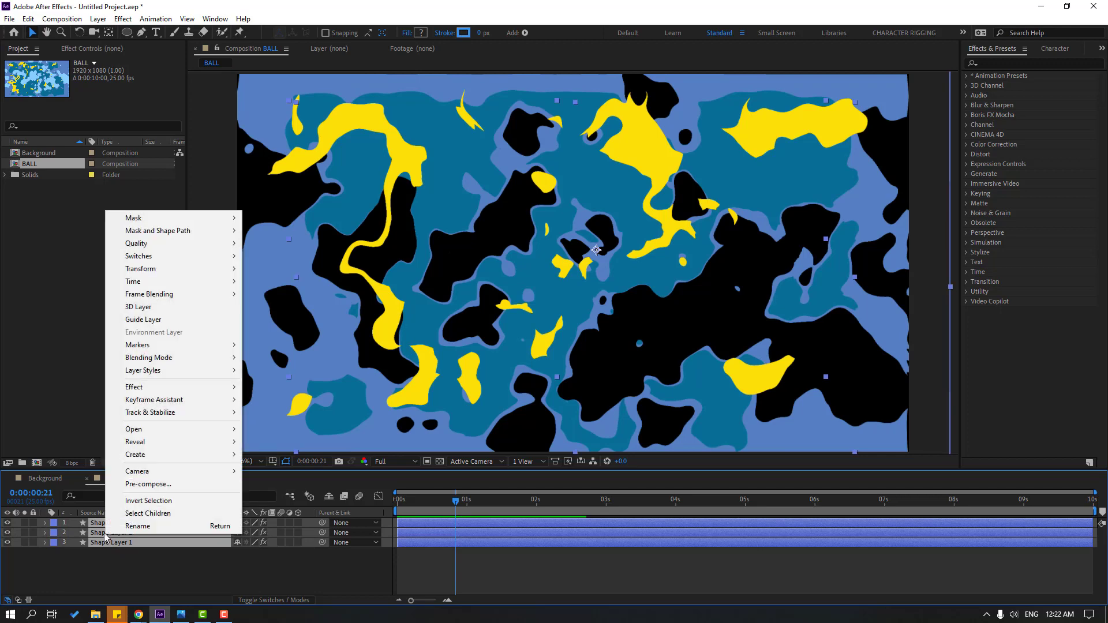
click(132, 486)
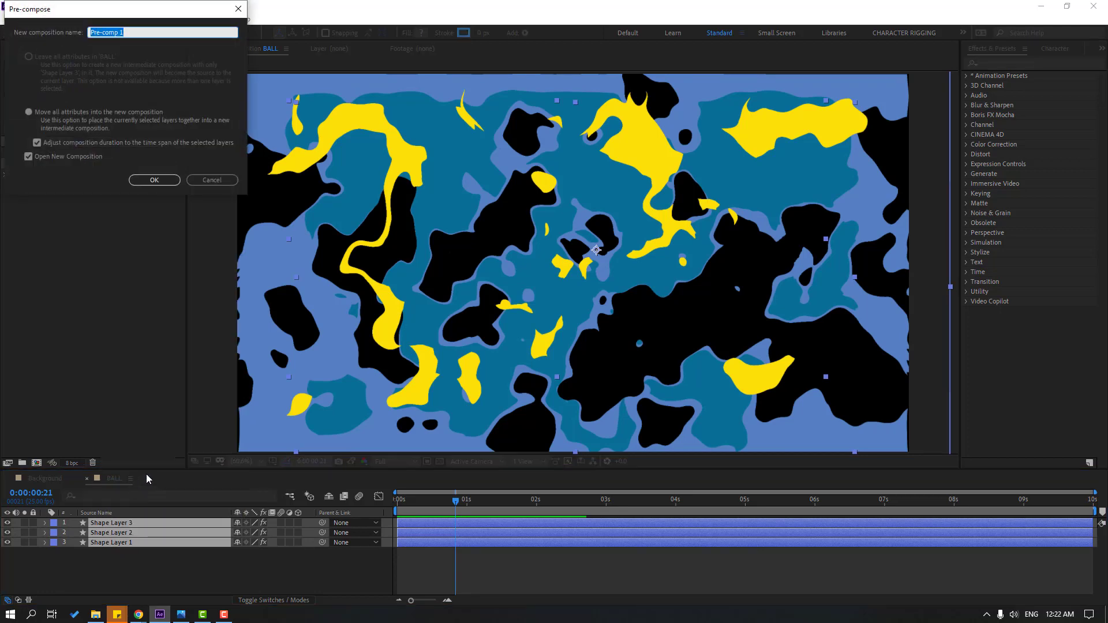
text(BALL)
key(Return)
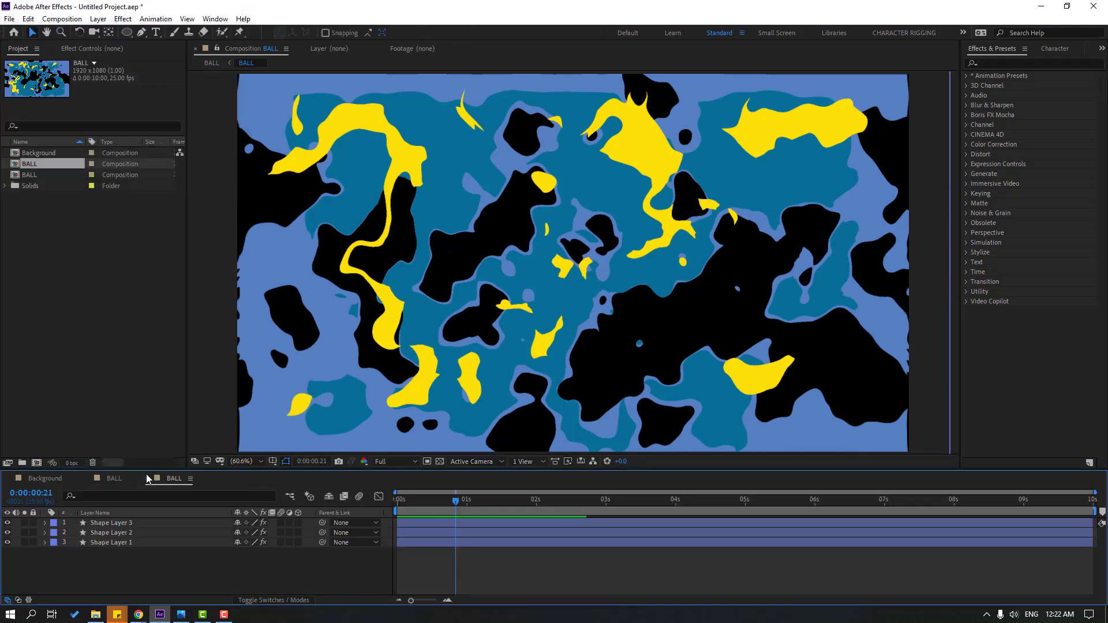
click(113, 483)
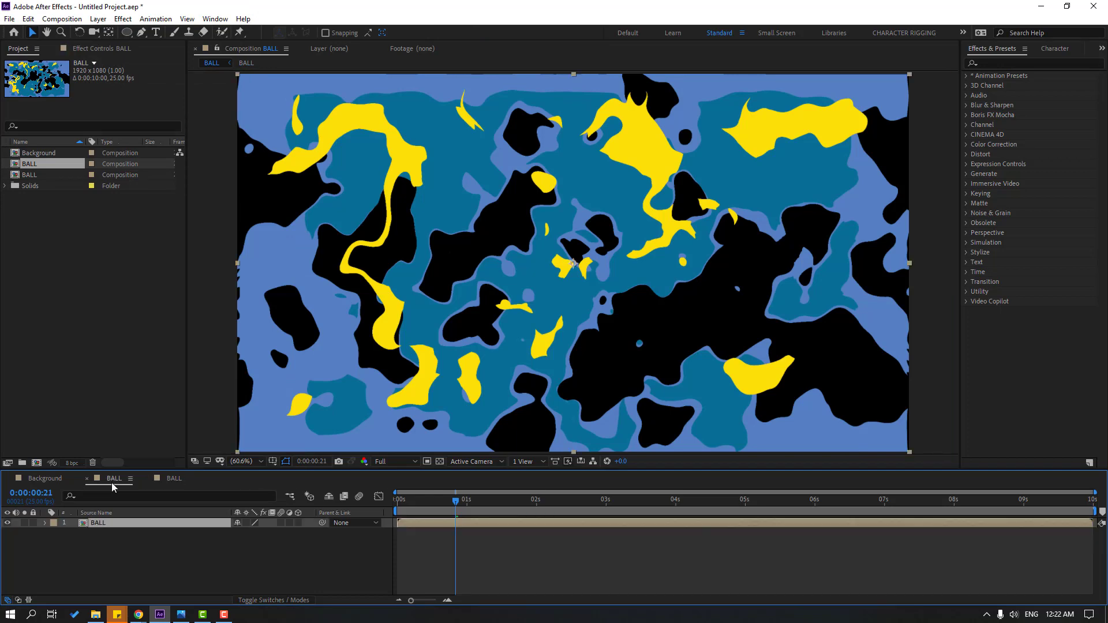
- Apply the CC Sphere effect to the BALL layer and set its Radius to 383
click(1015, 63)
text(cc s)
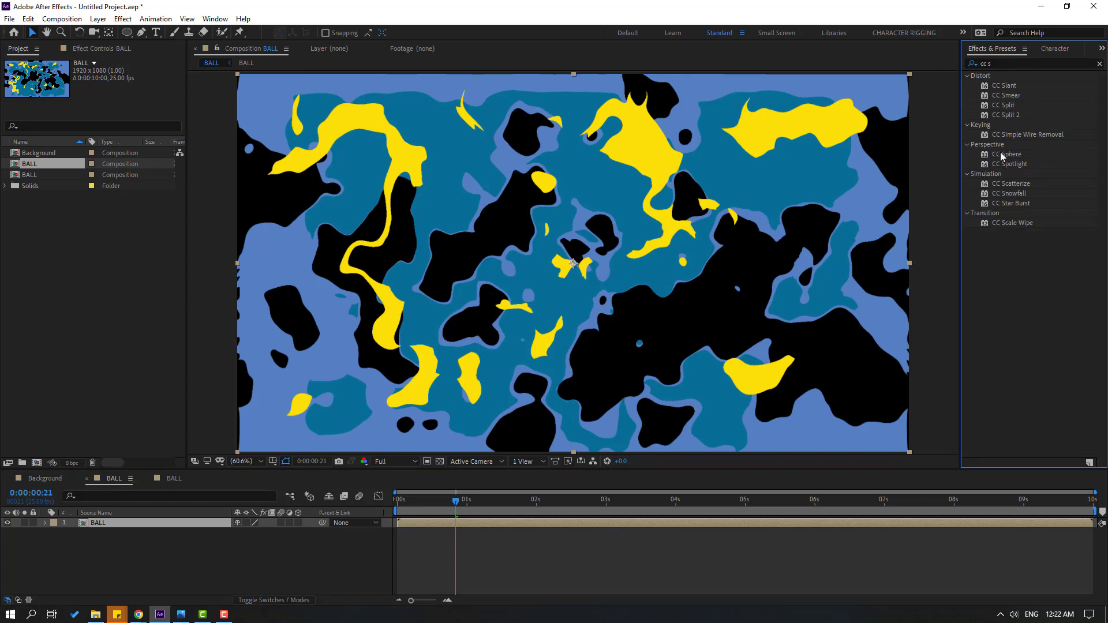
drag(1001, 157, 112, 530)
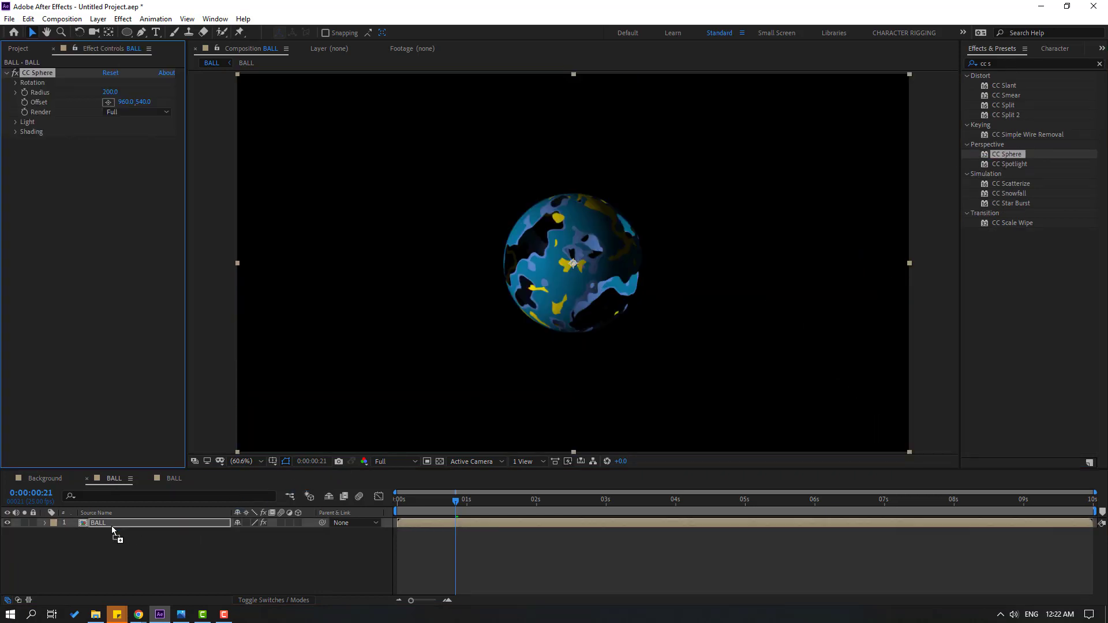
drag(109, 93, 212, 84)
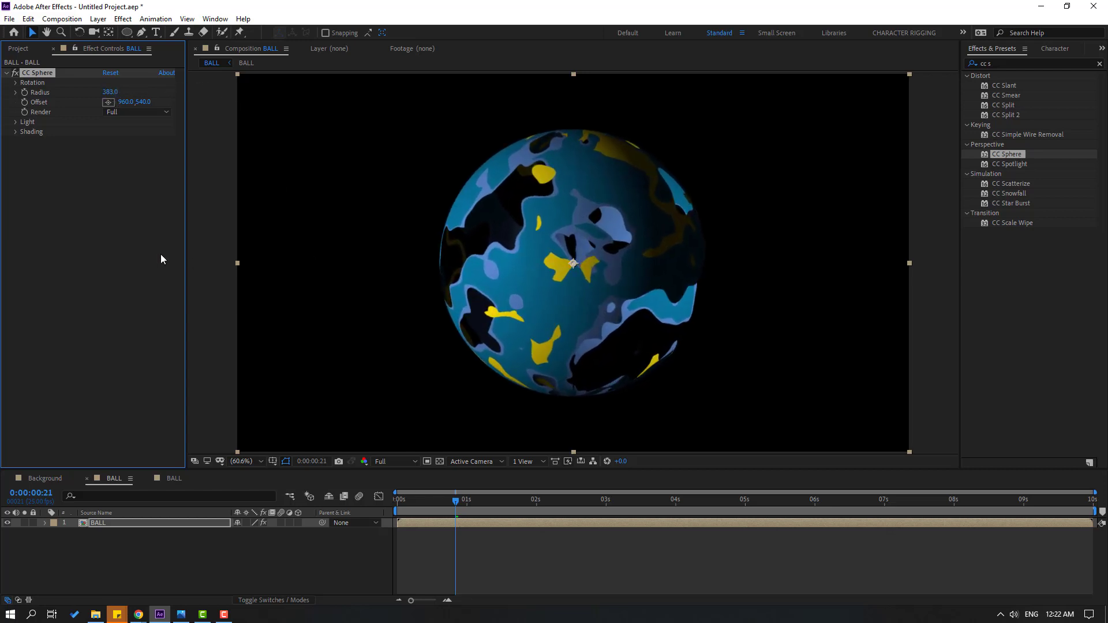
- Set CC Sphere's shading to Ambient 111, Specular 0, Roughness 0.001 and Metal 0
click(16, 122)
click(15, 194)
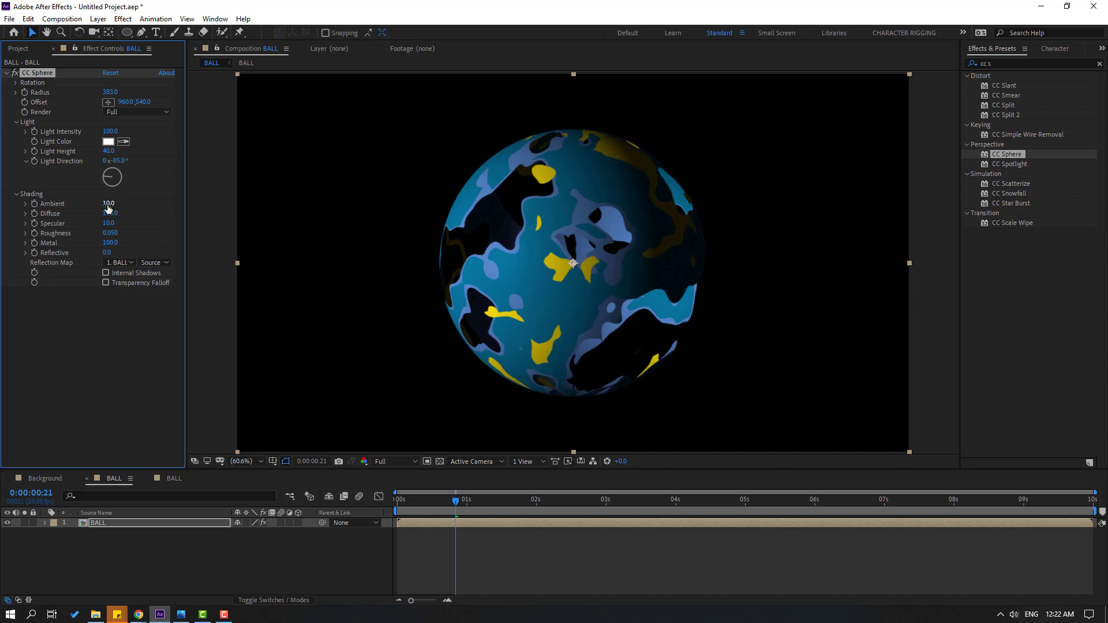
mouse_move(108, 208)
mouse_down()
mouse_move(159, 198)
mouse_move(89, 215)
mouse_move(104, 207)
mouse_up()
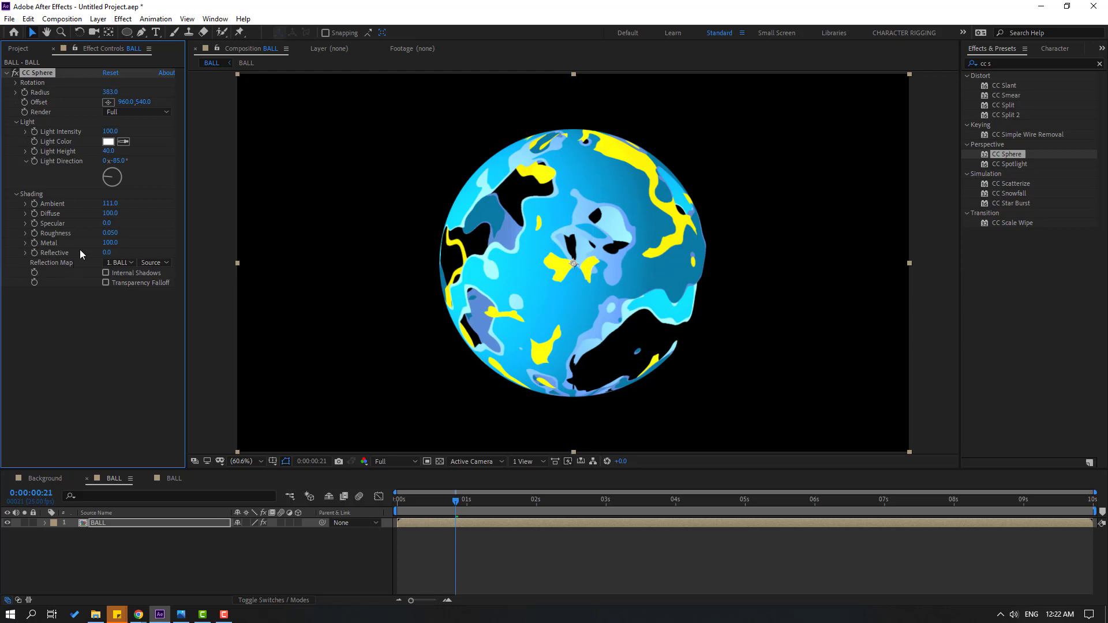
drag(110, 233, 161, 231)
click(110, 243)
text(0)
key(Return)
- Animate CC Sphere's Rotation Y from 0 at the first frame to 3 revolutions at 0:00:09:24
click(16, 83)
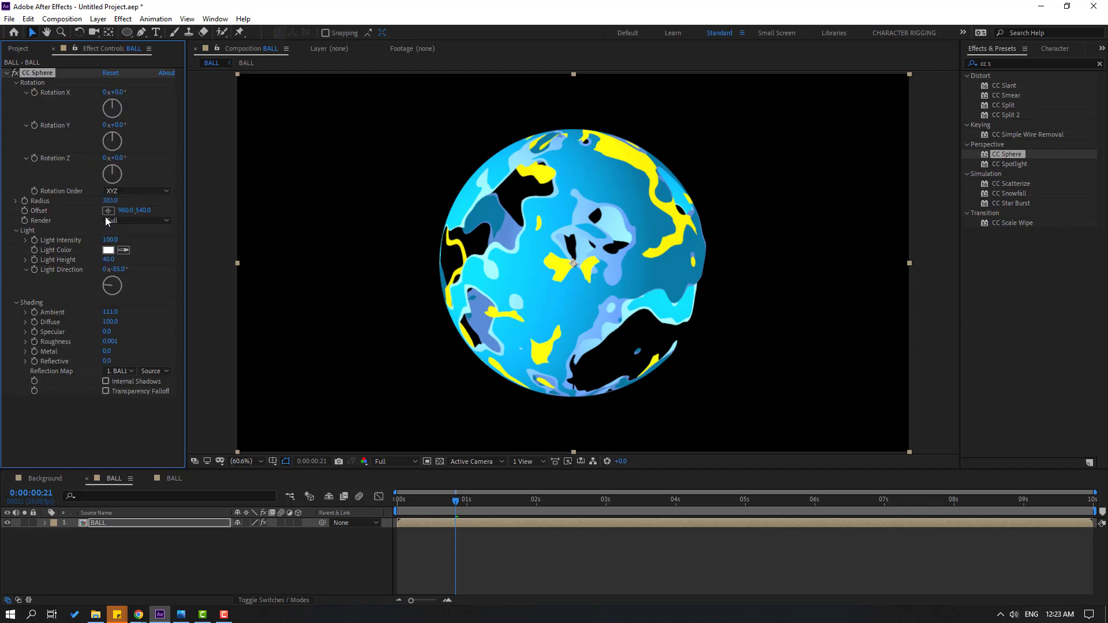
drag(465, 513, 398, 512)
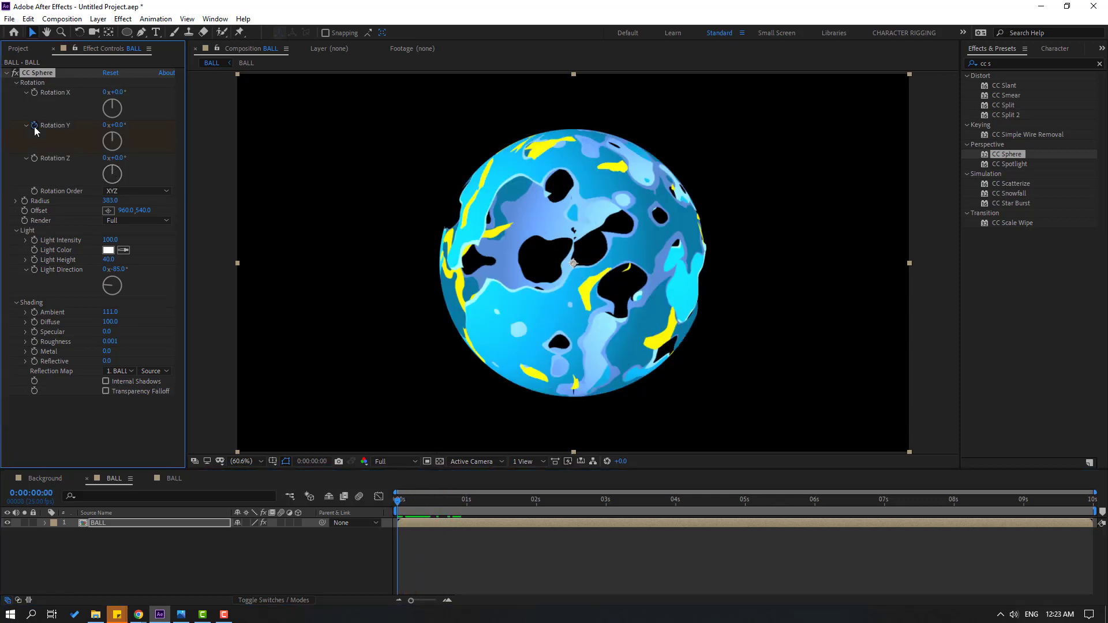
key(u)
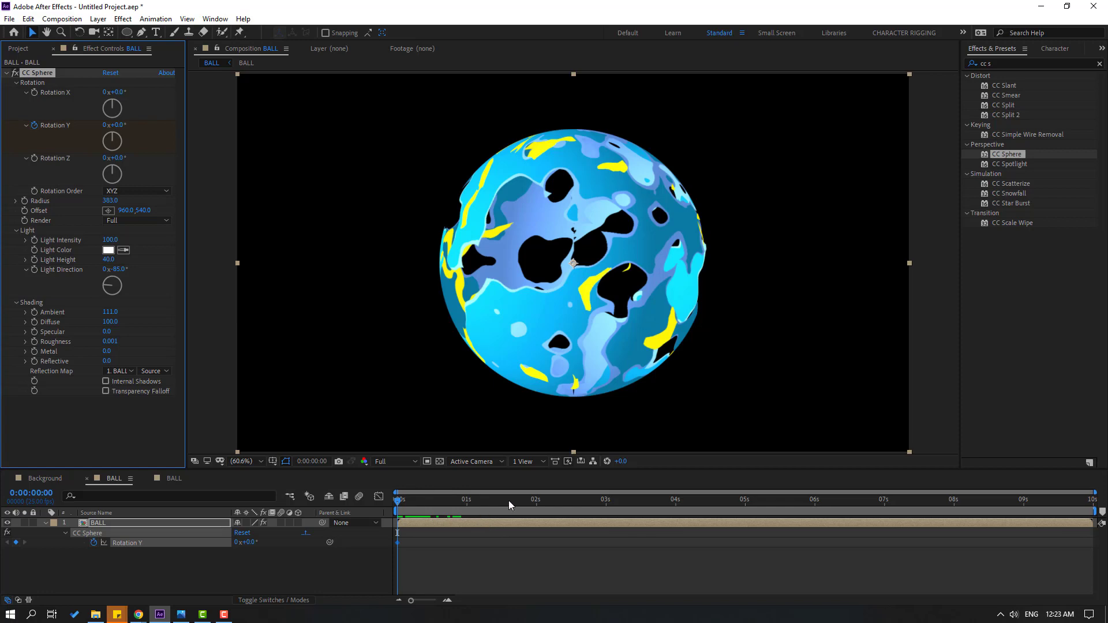
drag(508, 501, 1091, 500)
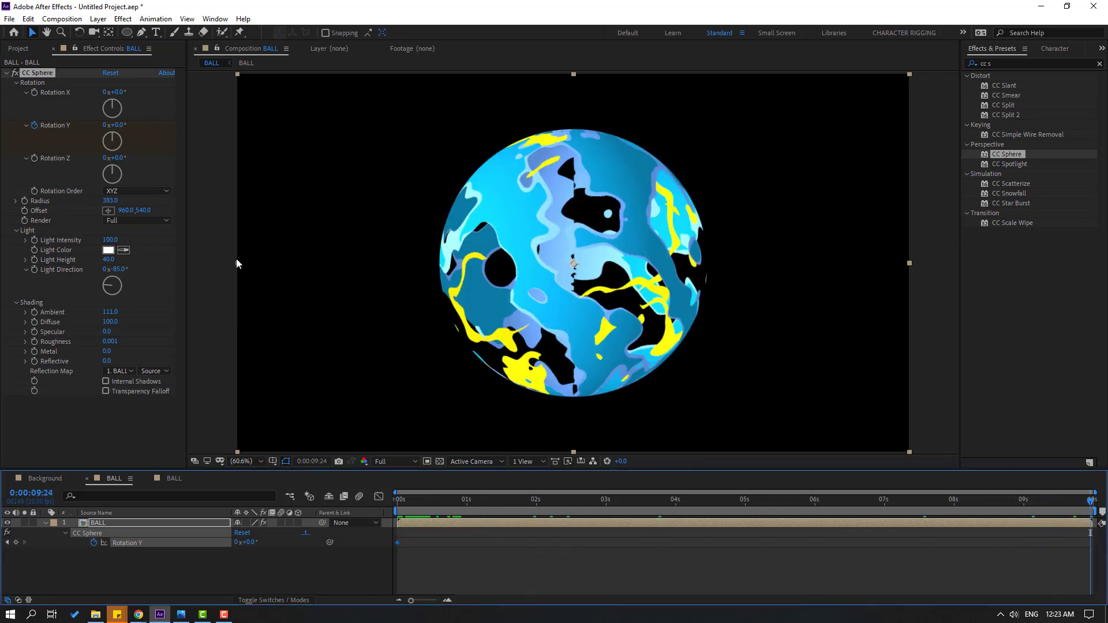
click(106, 126)
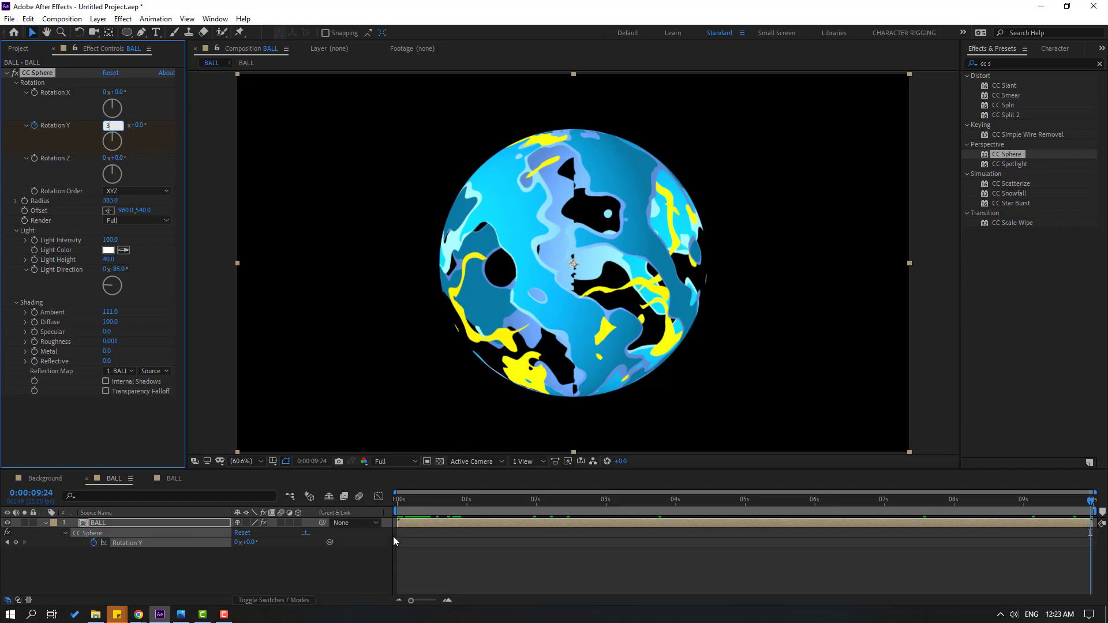
key(Return)
- Reduce the BALL composition's preview resolution to Quarter and play back the Y rotation
key(space)
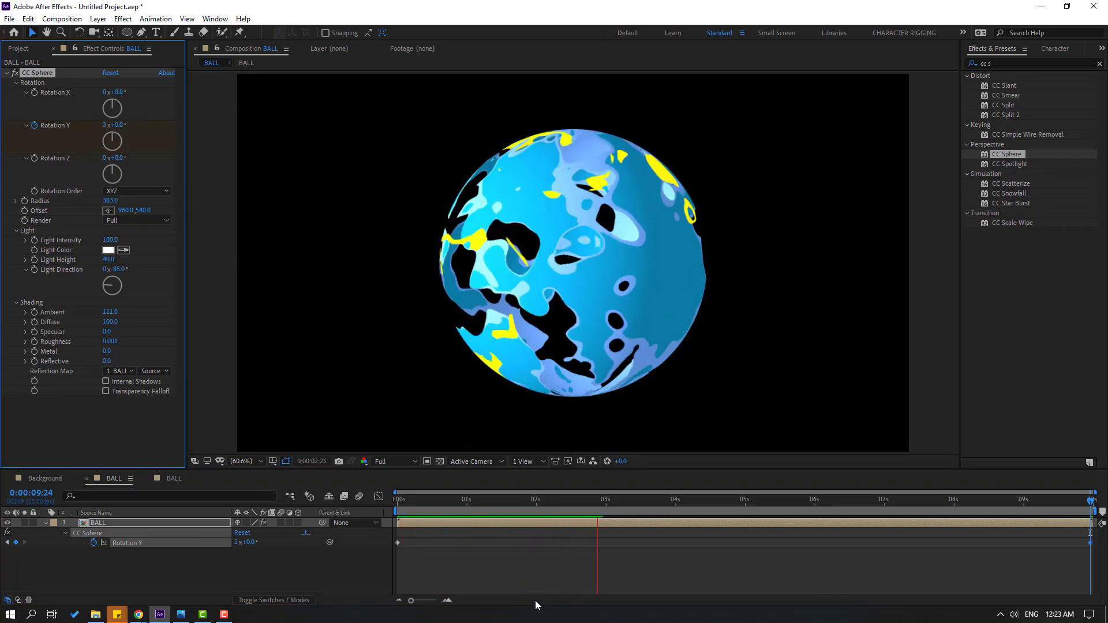
key(comma)
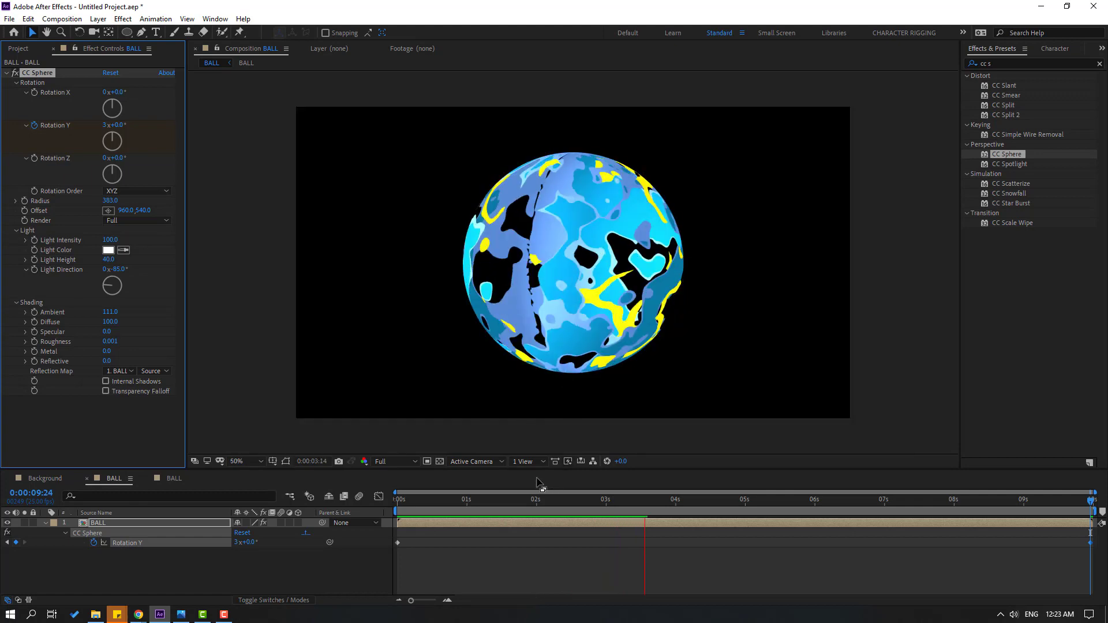
click(531, 497)
click(552, 498)
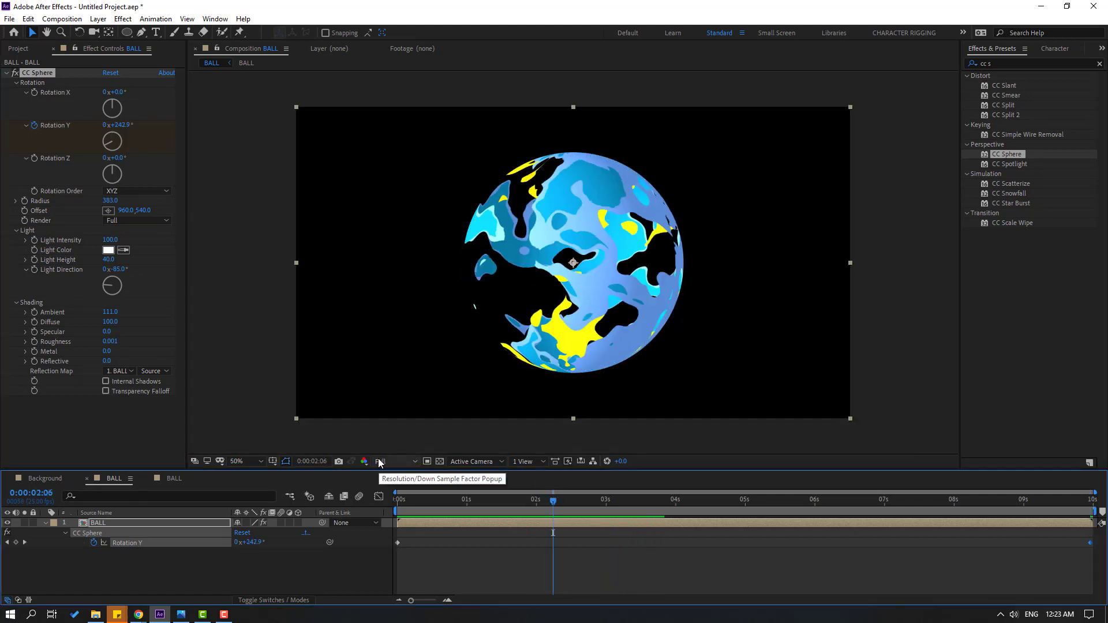
click(395, 461)
click(400, 526)
key(space)
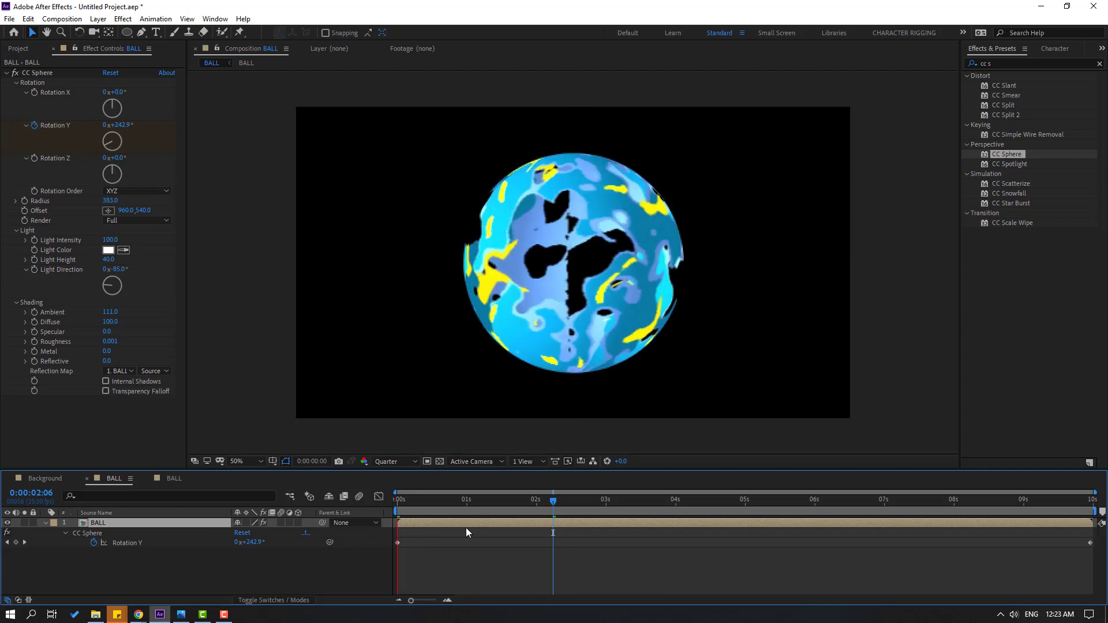
- Keyframe CC Sphere's Rotation X and Z at 0 on the first frame, with 2 and 3 revolutions respectively on the last frame
key(Home)
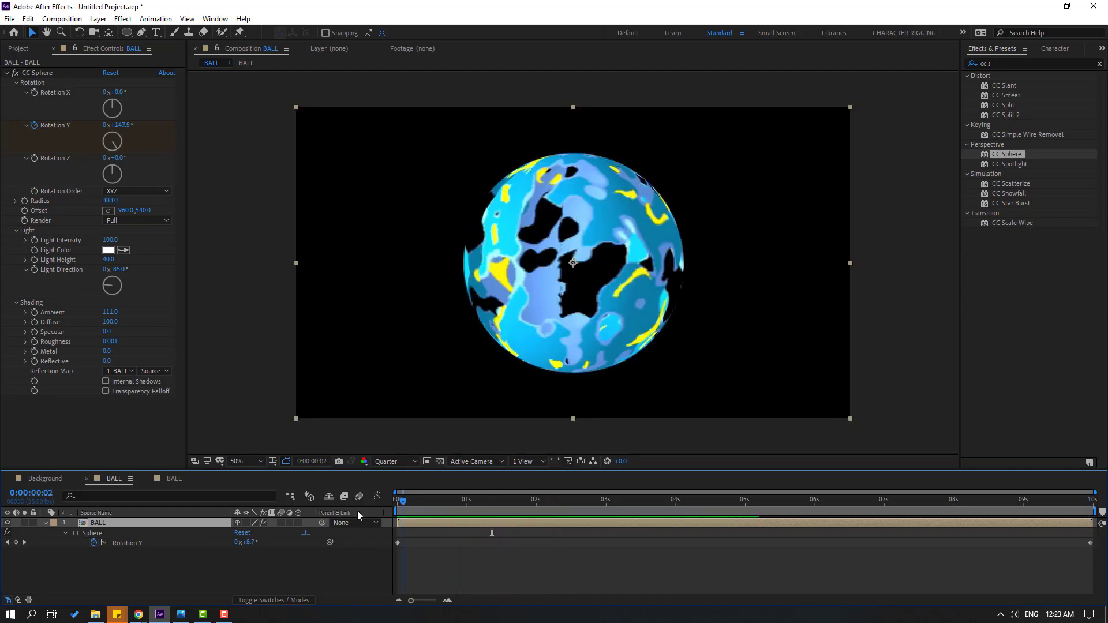
click(33, 93)
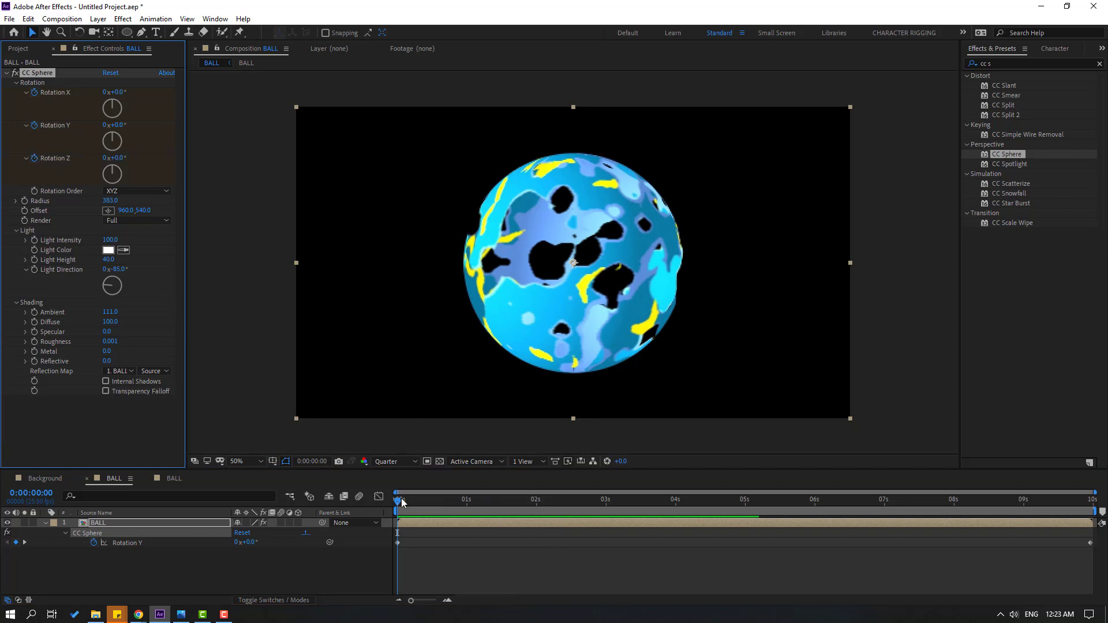
key(End)
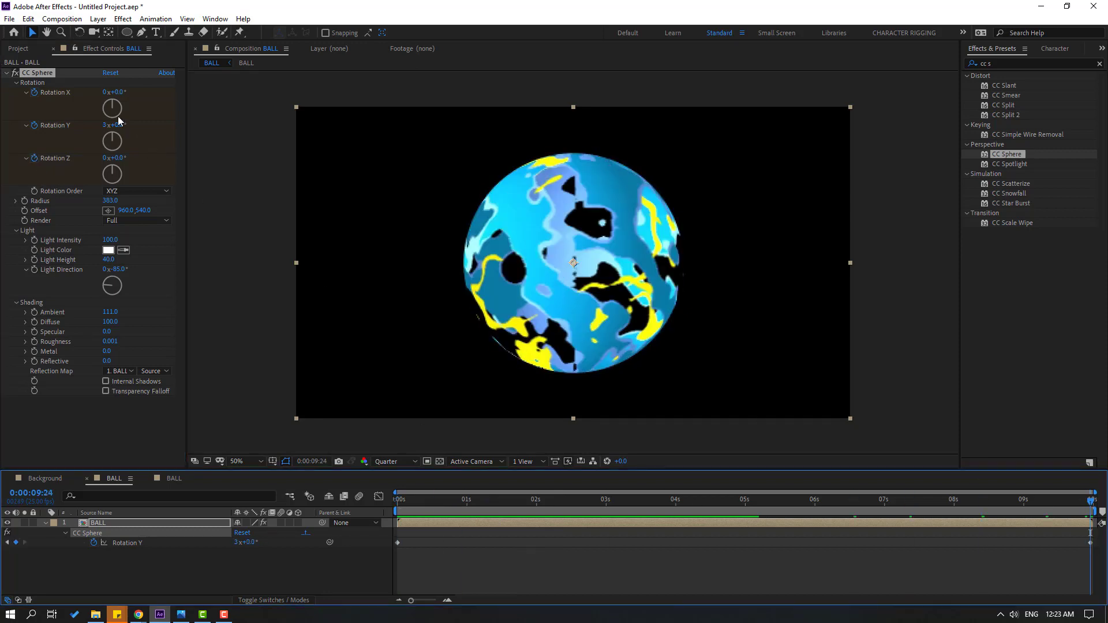
click(105, 92)
text(2)
key(Return)
click(105, 158)
text(3)
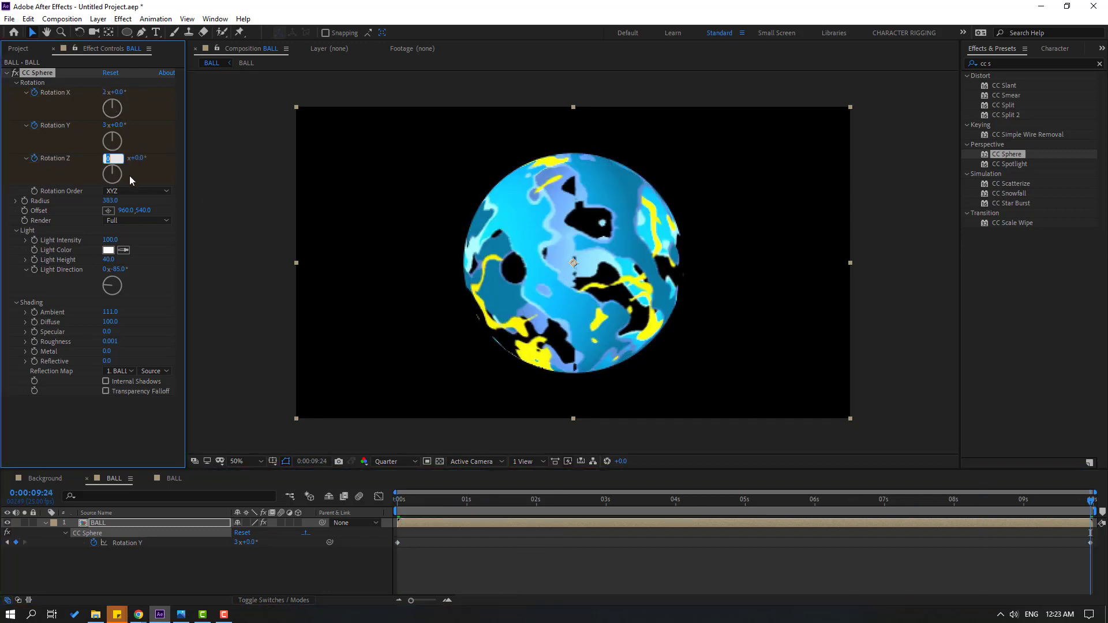
key(Return)
- Play back the BALL composition to check the combined rotation on all three axes
click(490, 553)
key(space)
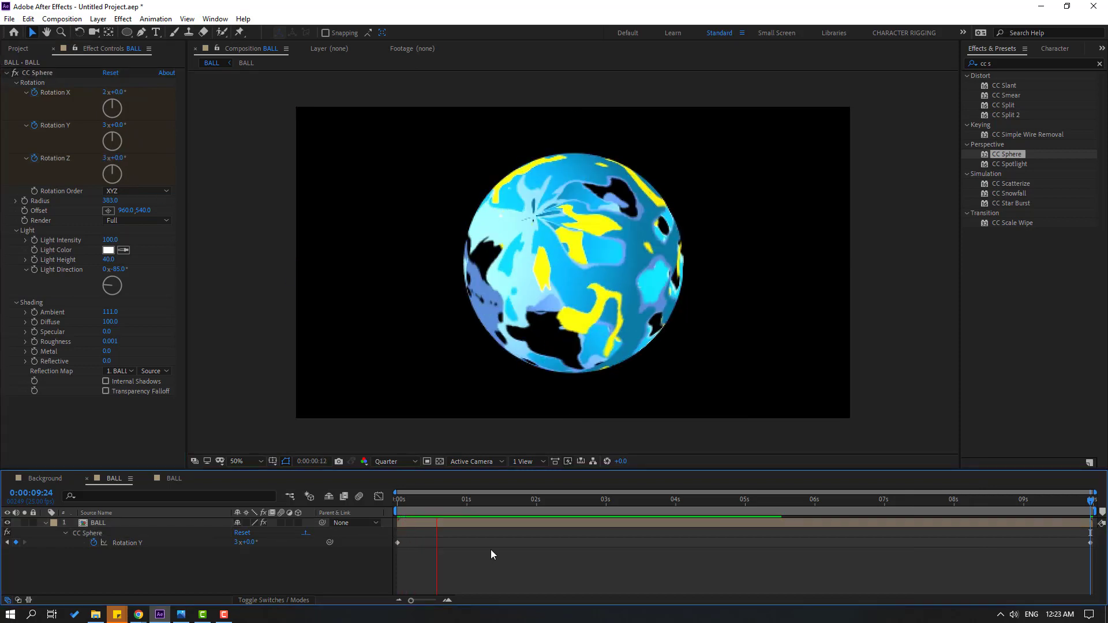
scroll(489, 349, down, 4)
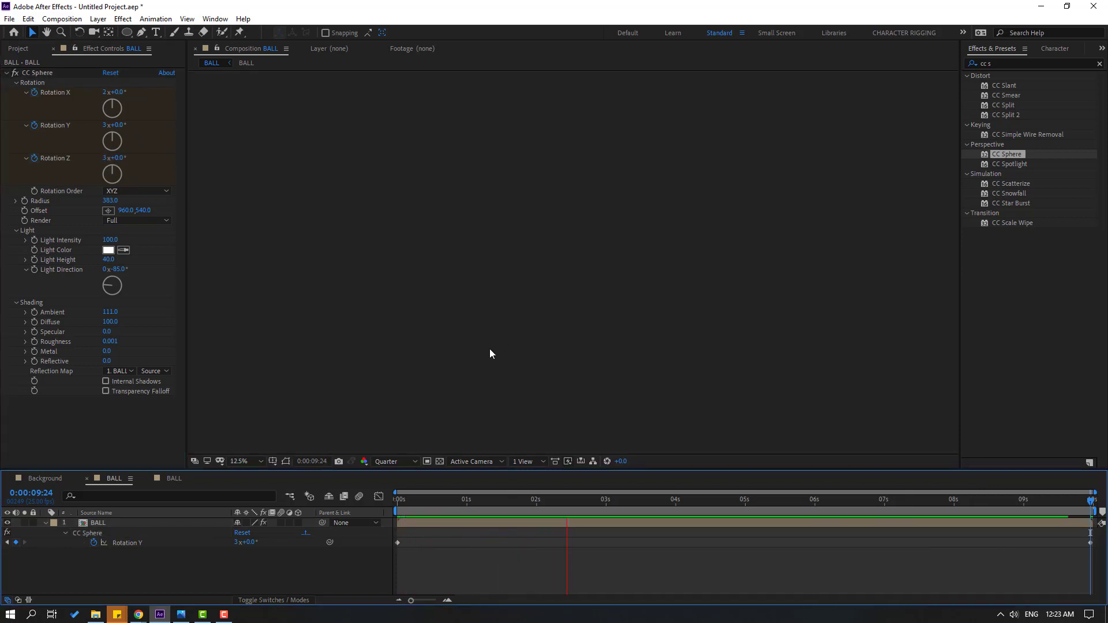
scroll(490, 349, up, 2)
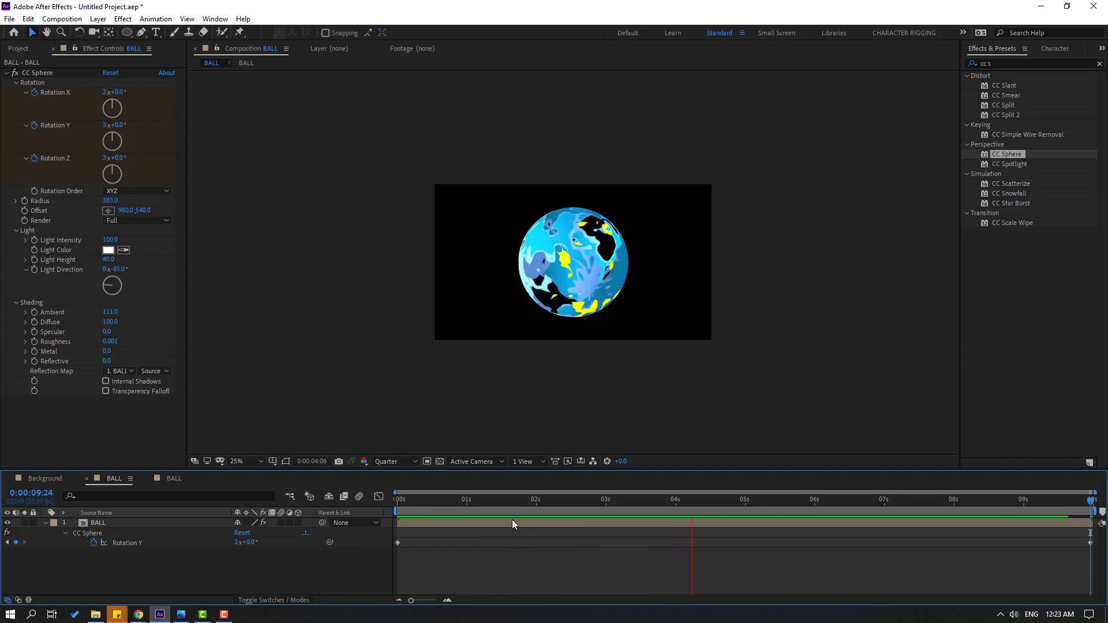
- Rename the nested BALL composition as texture and add the main BALL composition as the top layer of Background
click(34, 483)
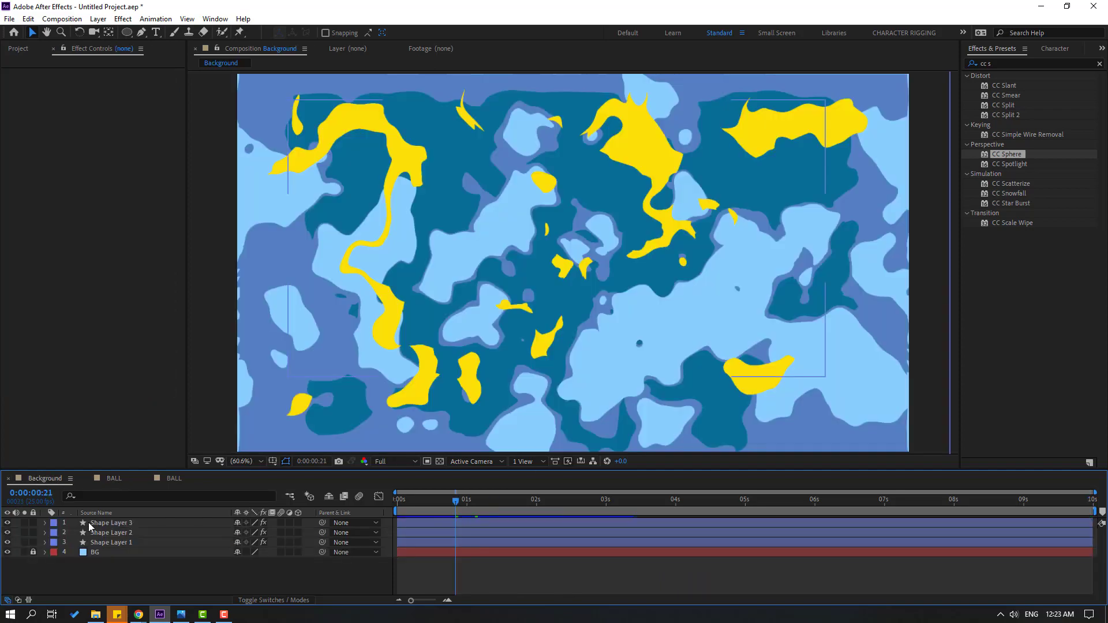
click(18, 48)
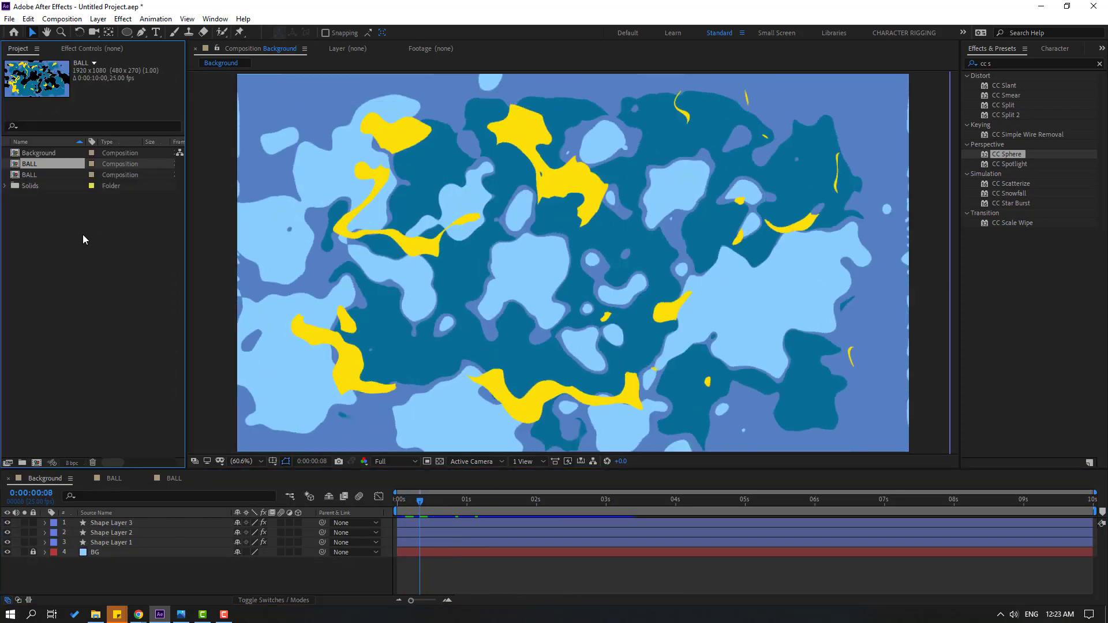
click(36, 174)
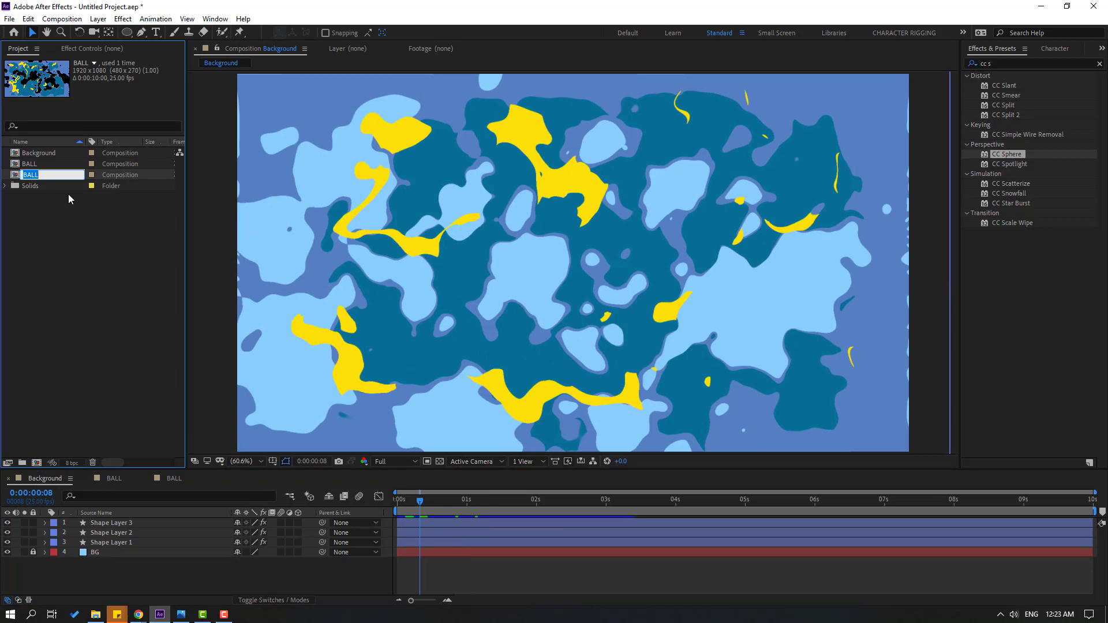
text(texture)
key(Return)
drag(32, 164, 117, 527)
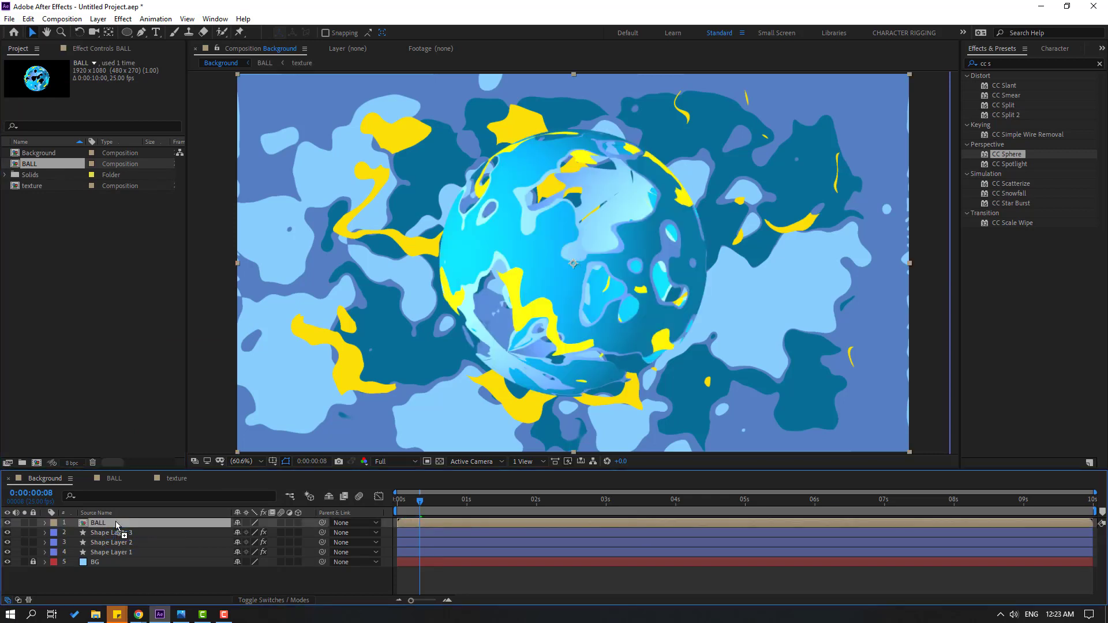
- Add an adjustment layer to the Background composition and name it BLUR
right_click(114, 577)
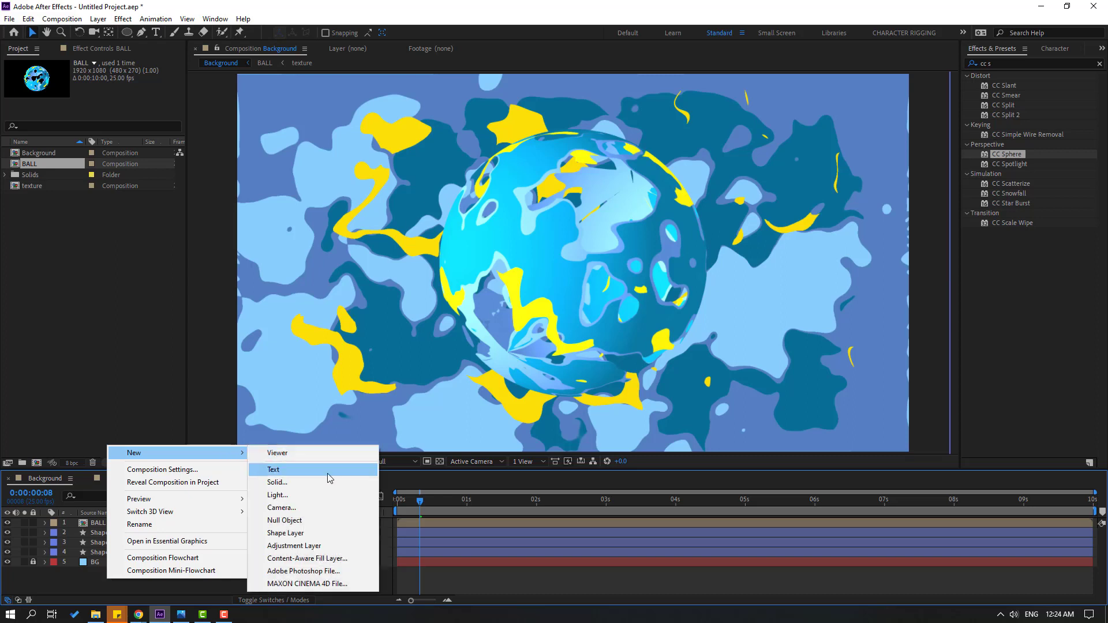
click(306, 548)
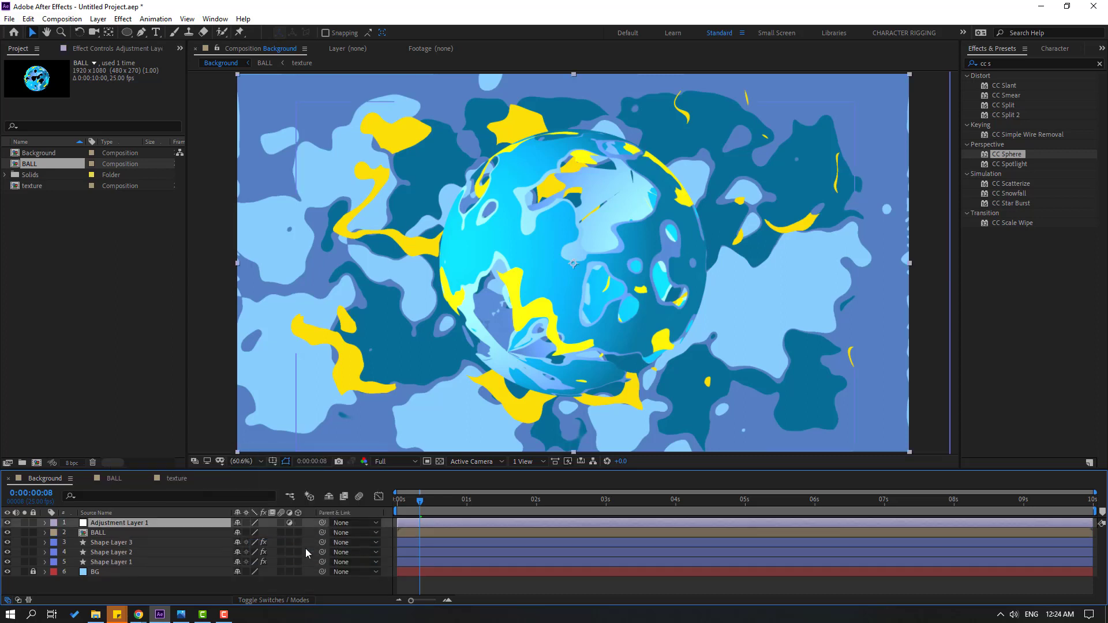
key(Return)
text(BLUR)
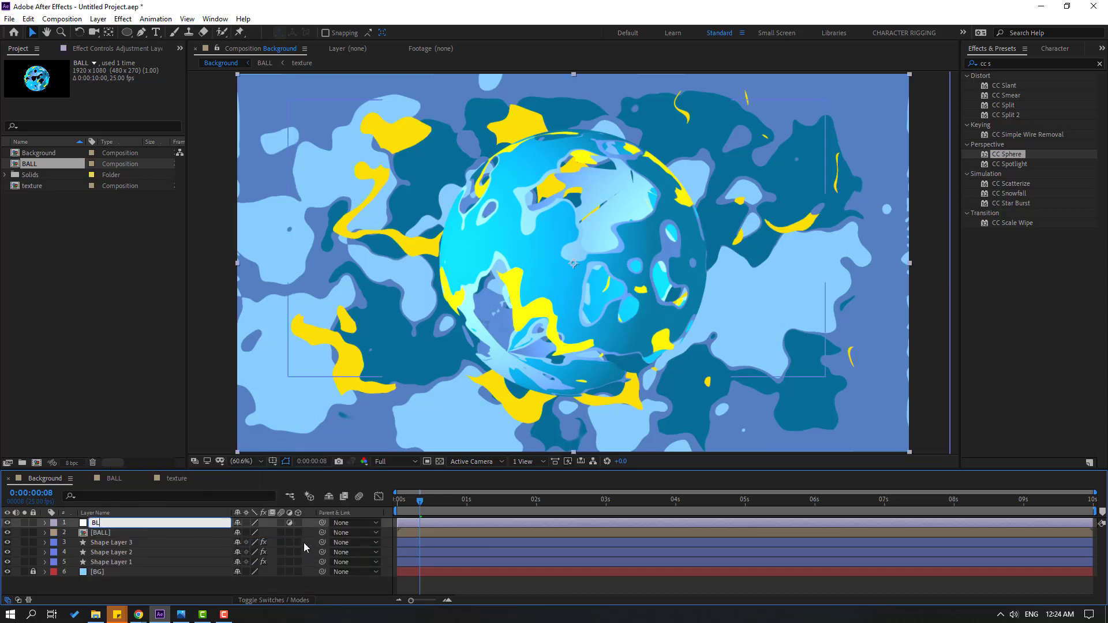
key(Return)
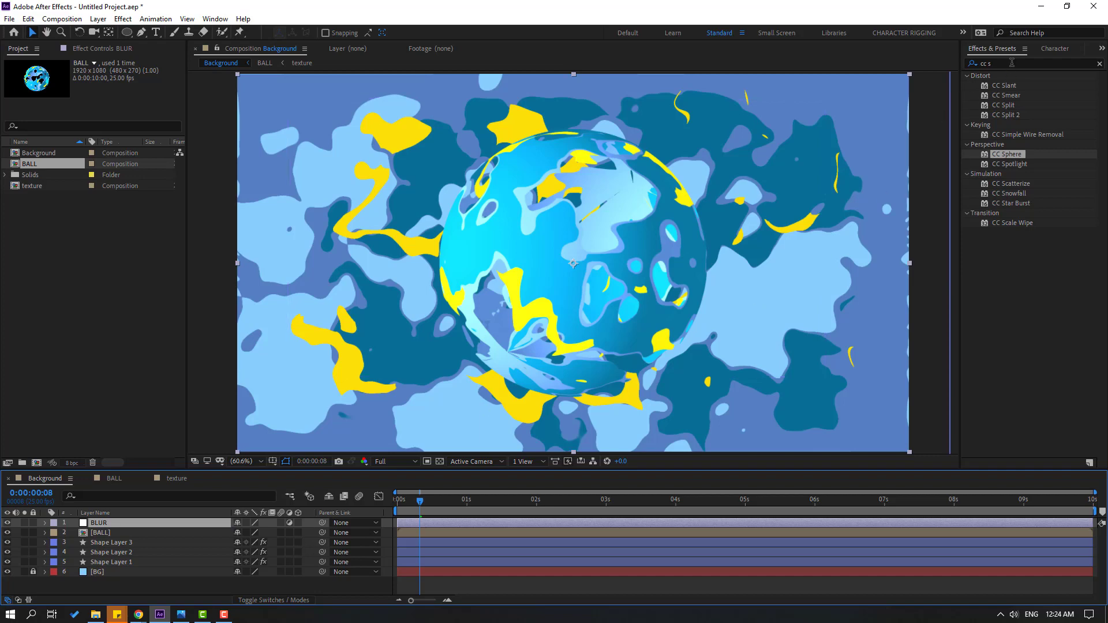
- Apply Gaussian Blur with a Blurriness of 53.1 to the BLUR layer, placed directly beneath the BALL layer
triple_click(1012, 63)
key(BackSpace)
text(gau)
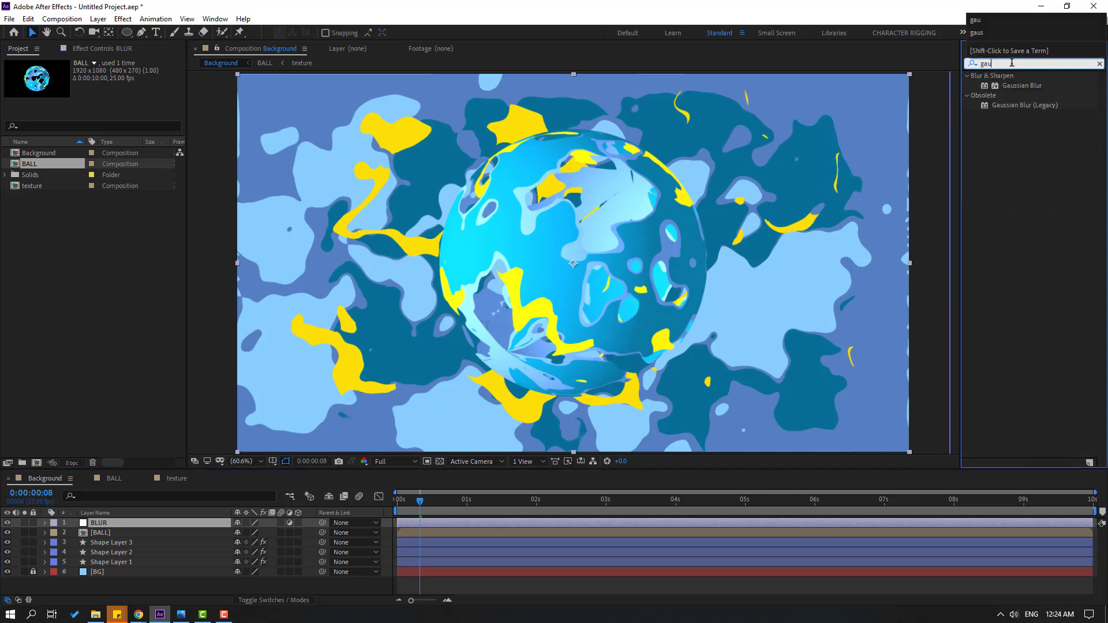
drag(1020, 88, 119, 540)
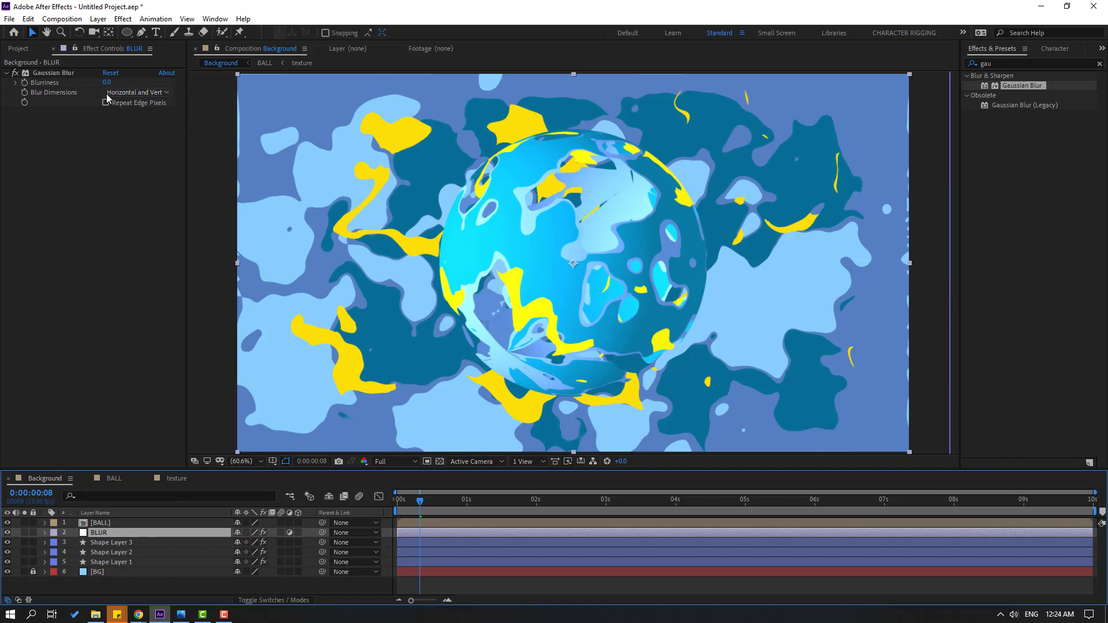
drag(105, 83, 402, 72)
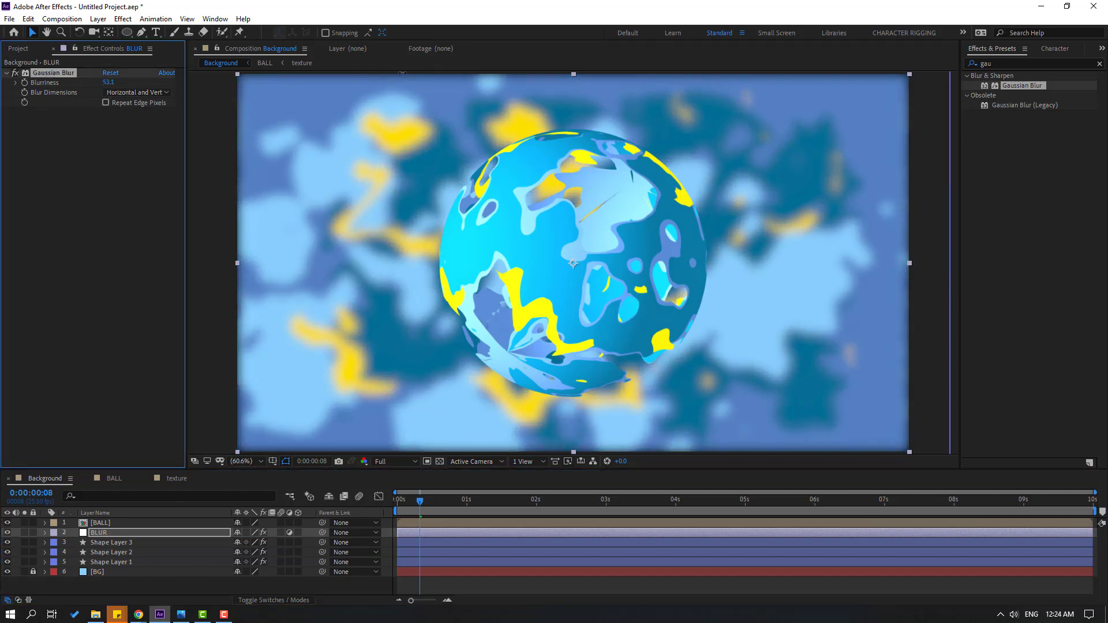
- Solo Shape Layer 1 in the Background composition and preview its motion at Full resolution
click(386, 462)
click(396, 527)
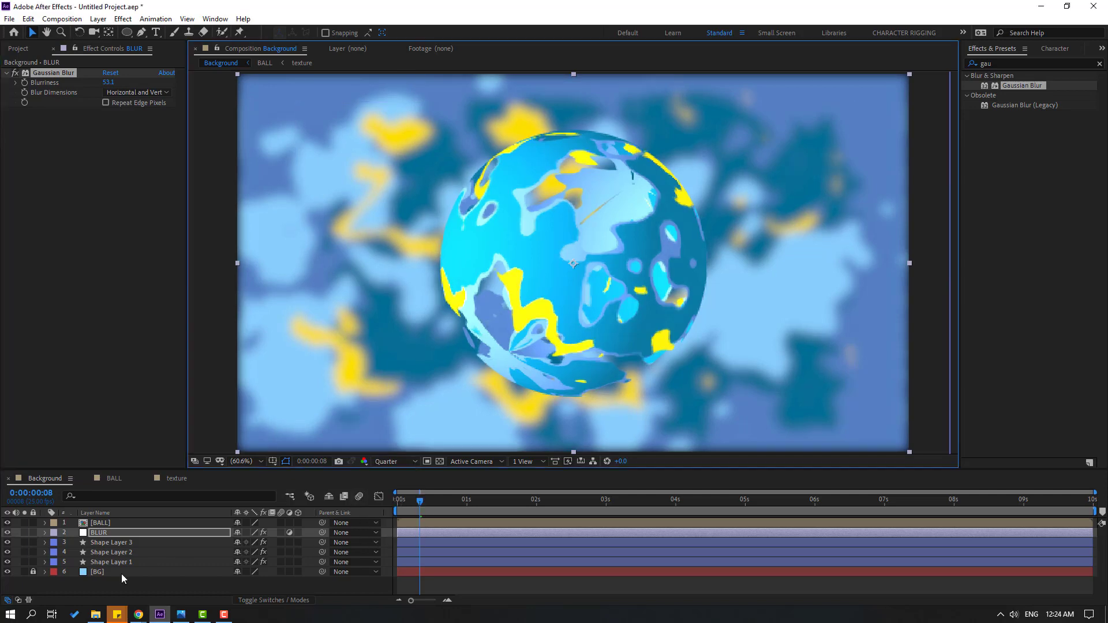
click(109, 563)
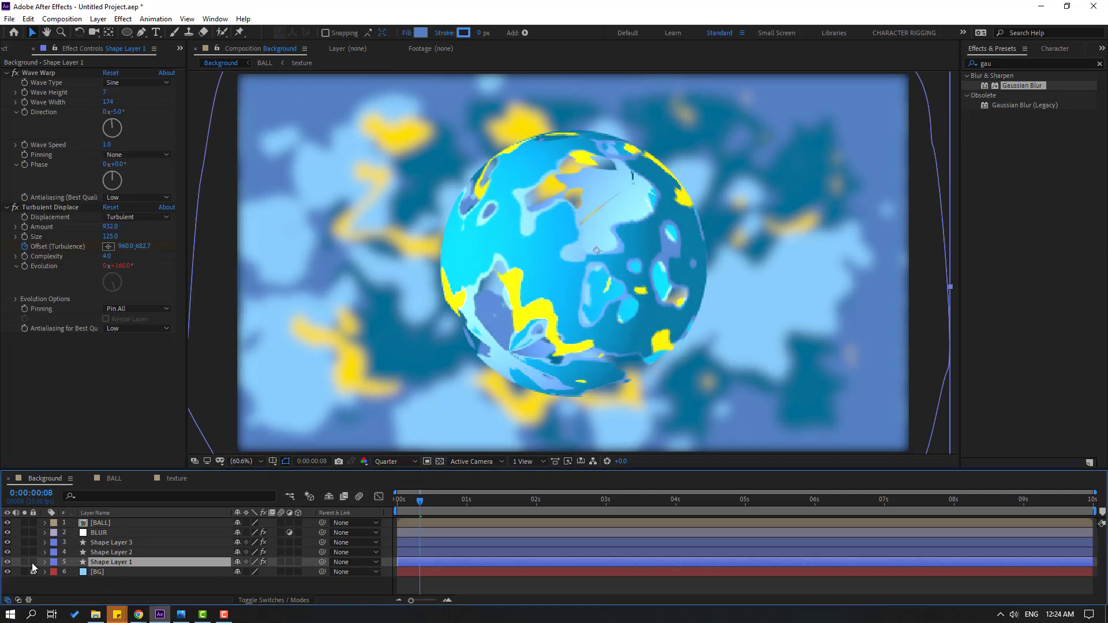
click(24, 562)
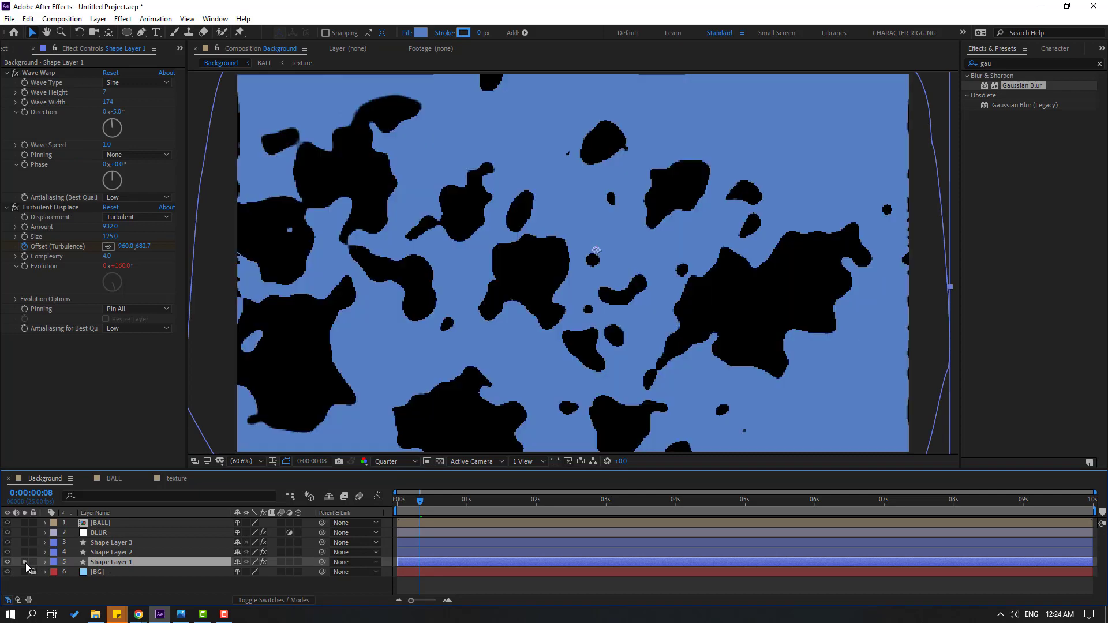
click(395, 461)
click(404, 498)
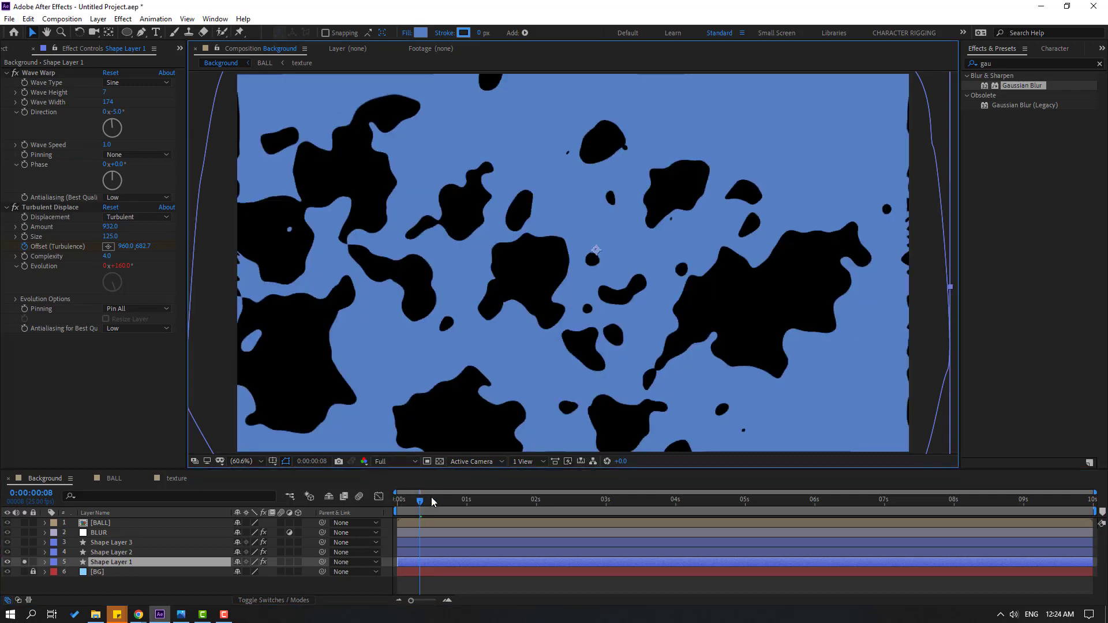
key(space)
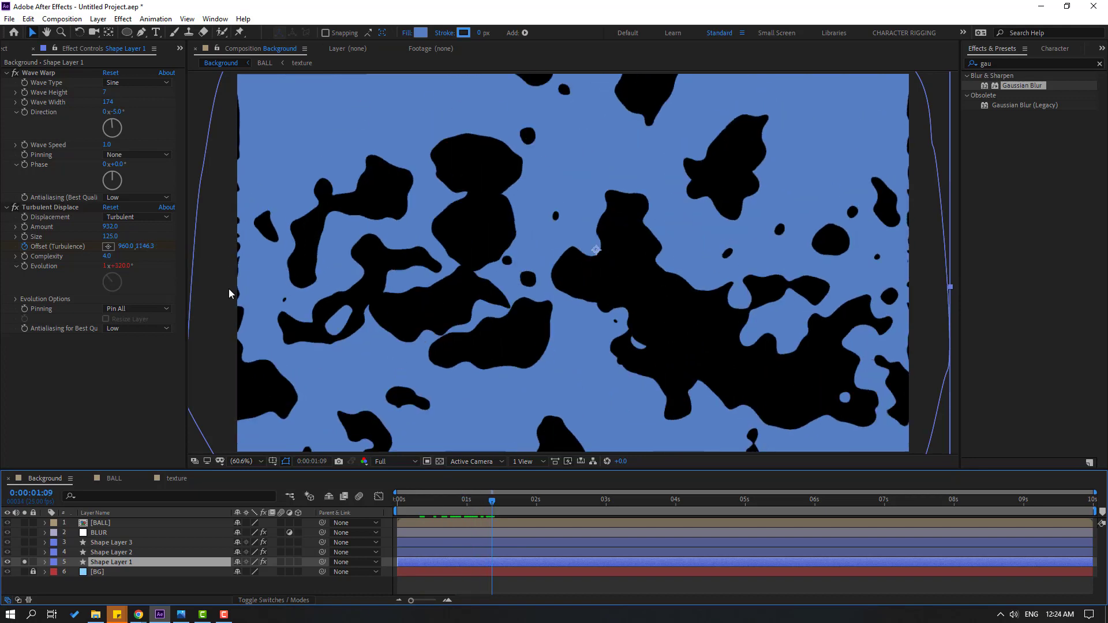
- Set the Wave Warp Pinning of Shape Layer 1 to All Edges and check another frame
click(40, 73)
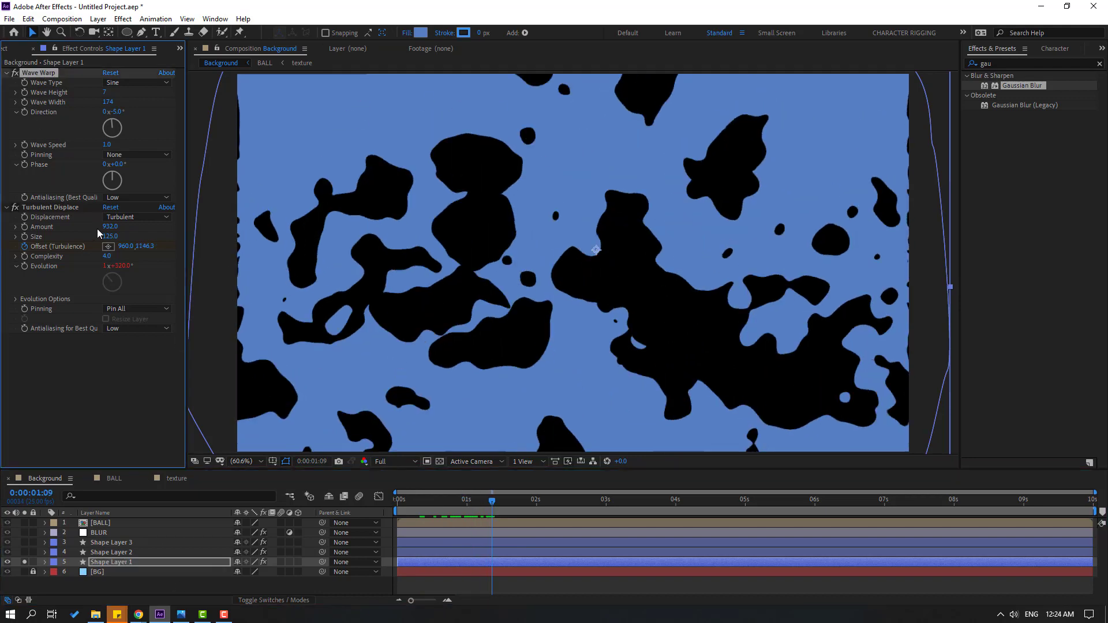
click(123, 156)
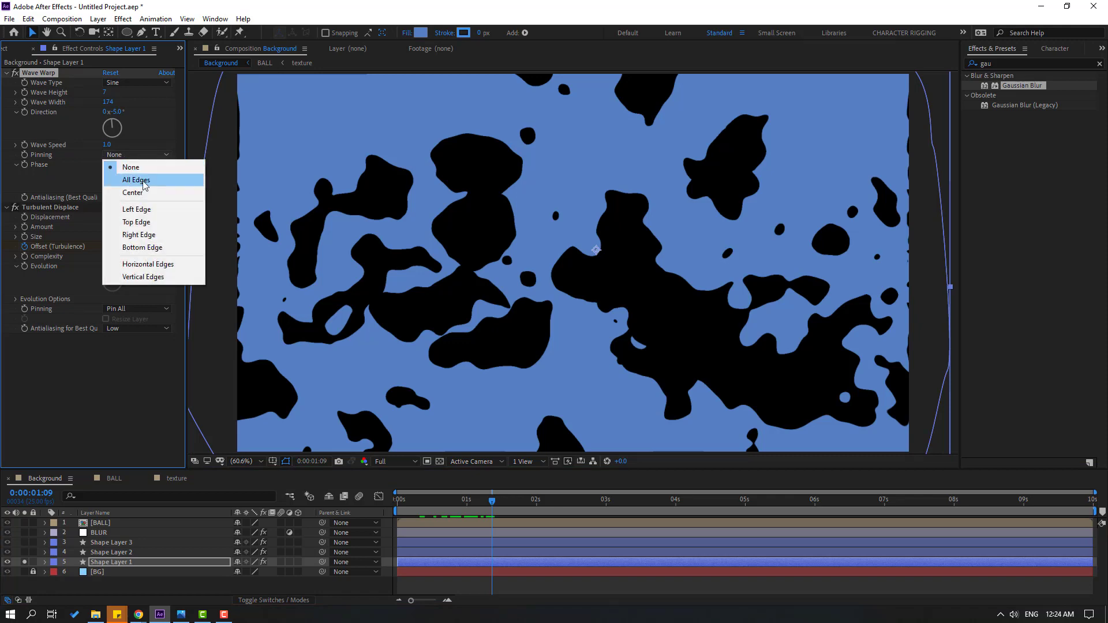
click(134, 176)
drag(540, 488, 517, 501)
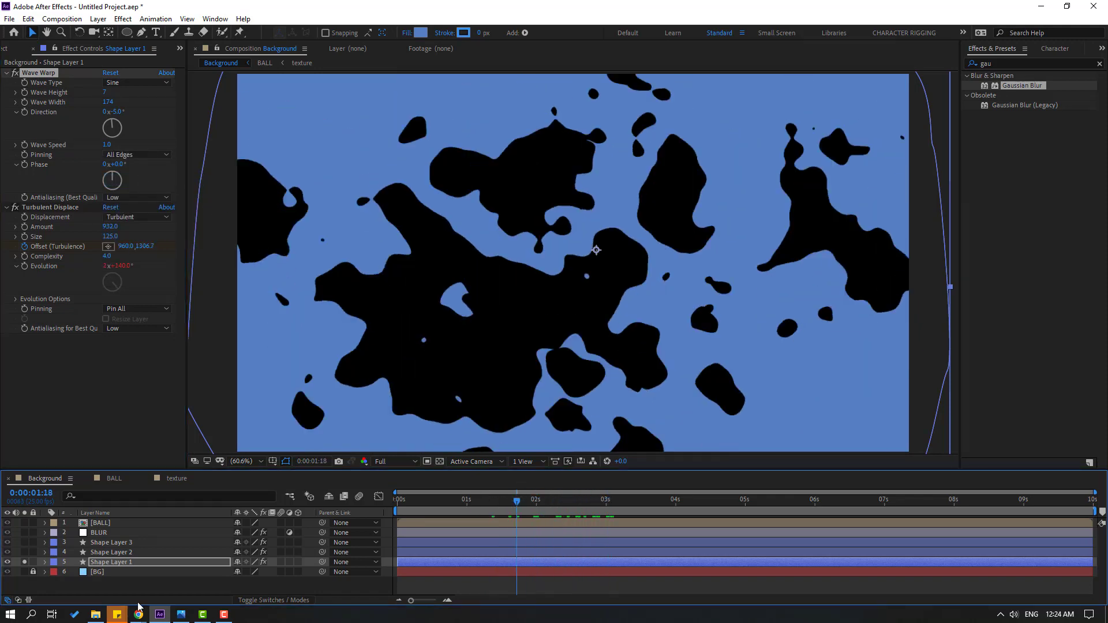
- Turn off solo for Shape Layer 1 and check the full Background composition at another frame
click(24, 563)
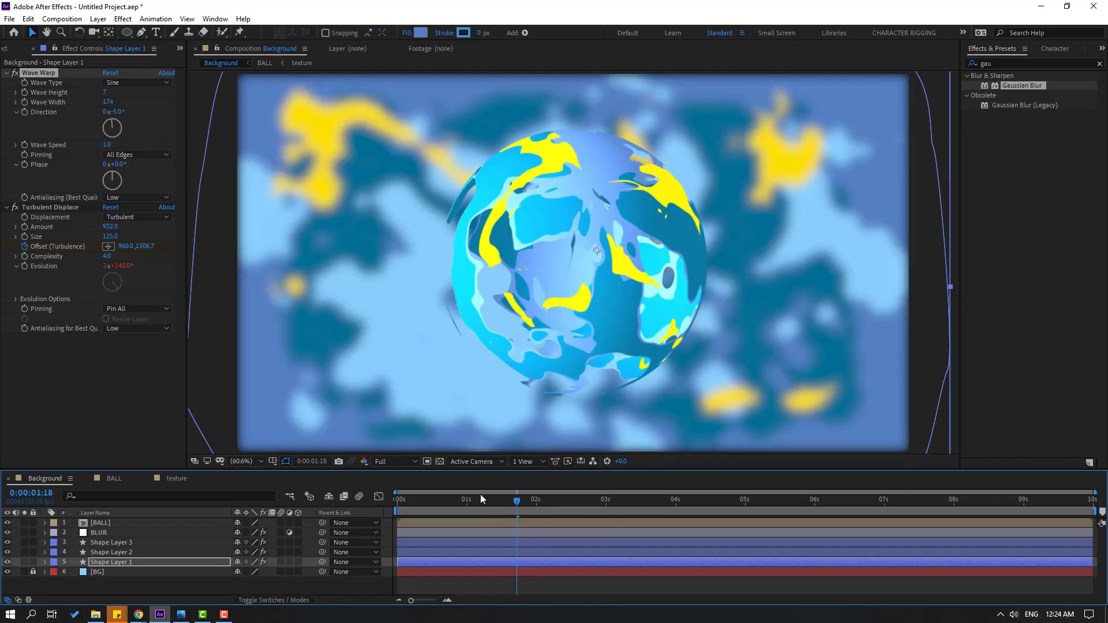
mouse_move(533, 502)
mouse_down()
mouse_move(586, 501)
mouse_move(533, 501)
mouse_up()
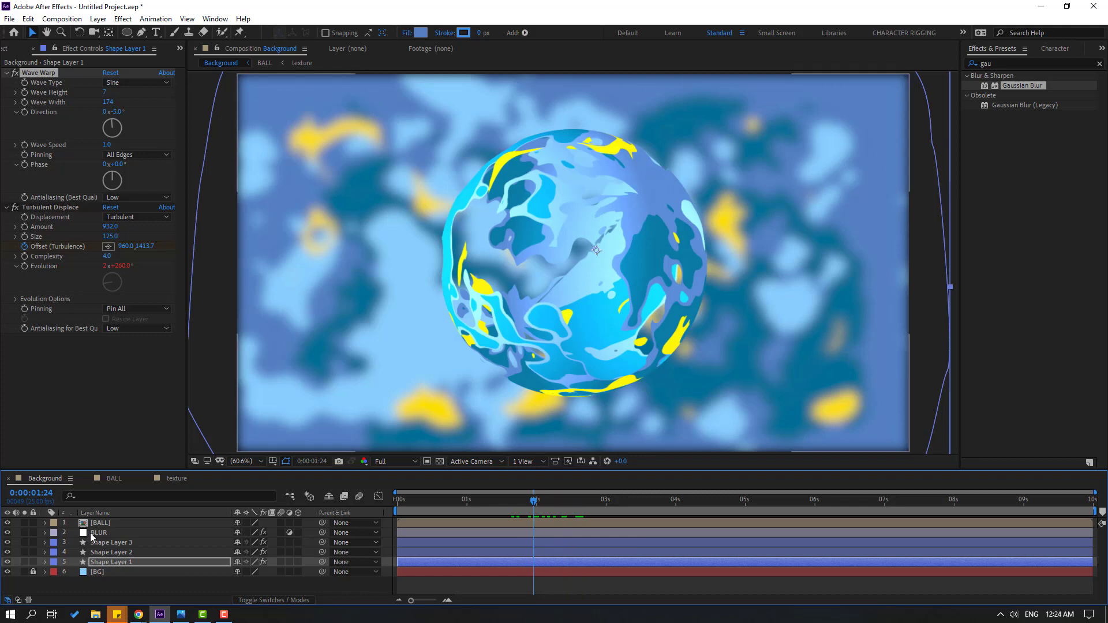
- Apply the Fill effect to the BLUR layer and set its color to dark gray 2E2E2E
click(113, 533)
click(1013, 62)
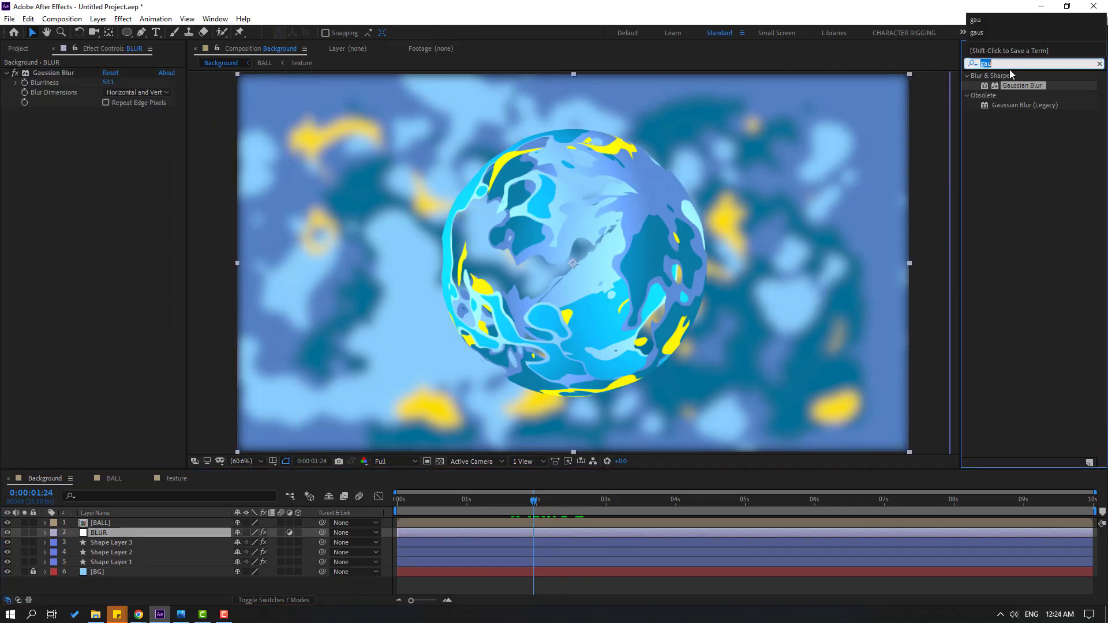
text(fill)
drag(1010, 137, 105, 536)
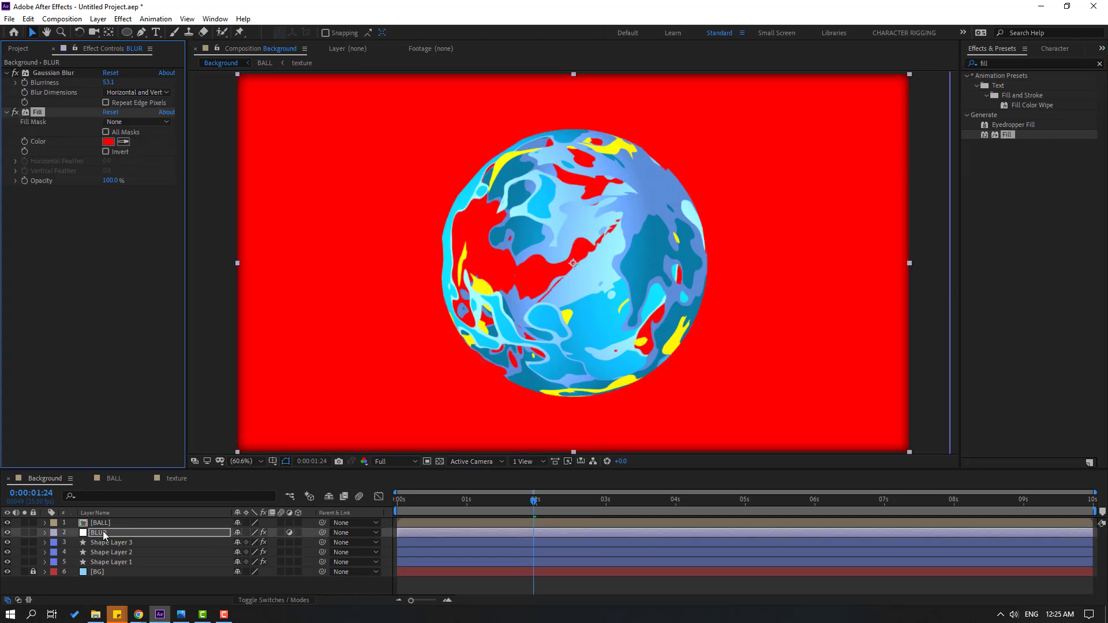
drag(106, 185, 91, 185)
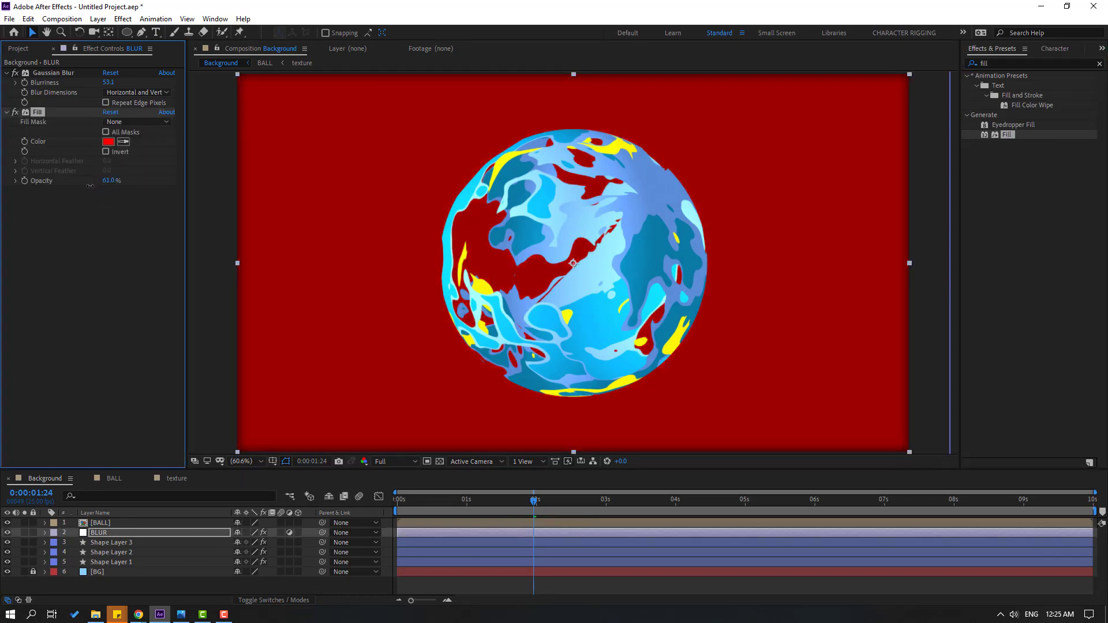
click(108, 142)
drag(495, 531, 420, 545)
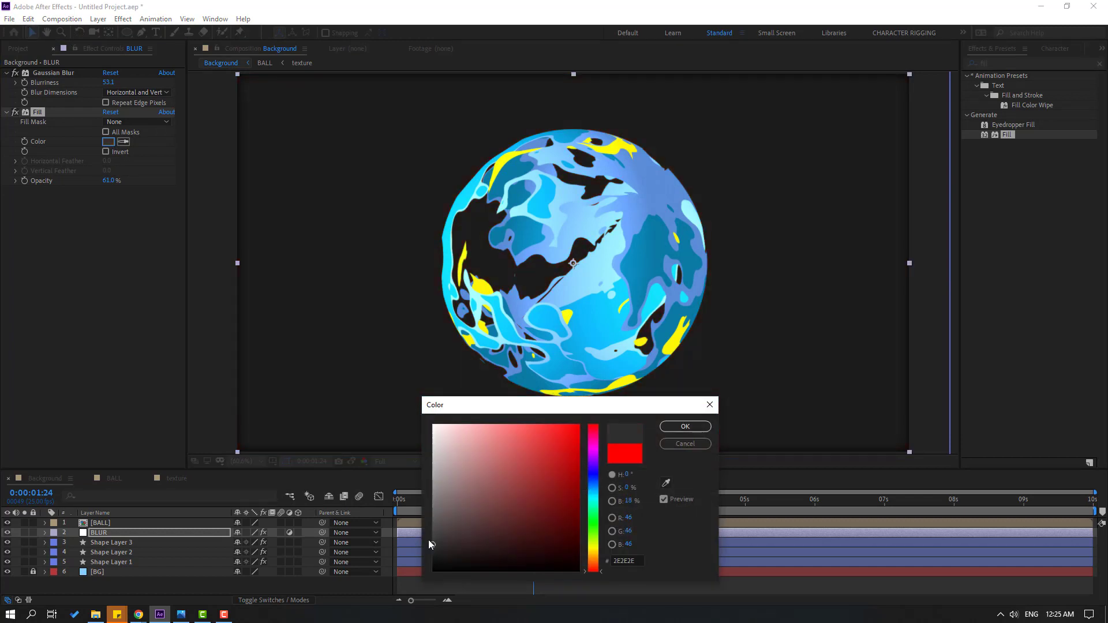
click(686, 427)
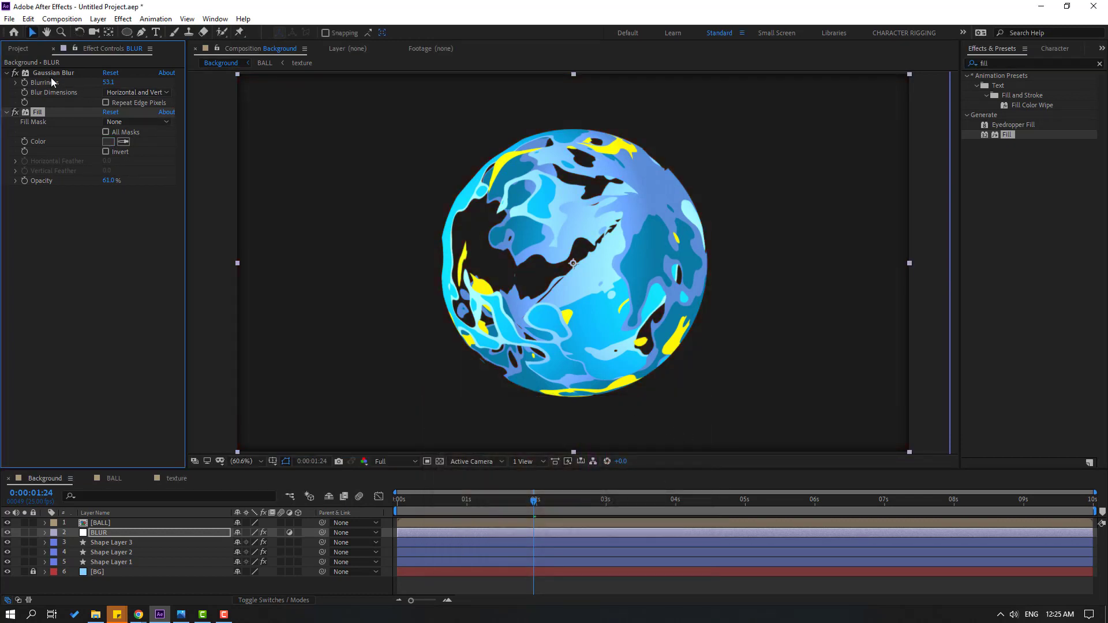
- Enable Repeat Edge Pixels for the BLUR layer's Gaussian Blur and set the Fill effect's Opacity to 100%
key(Up)
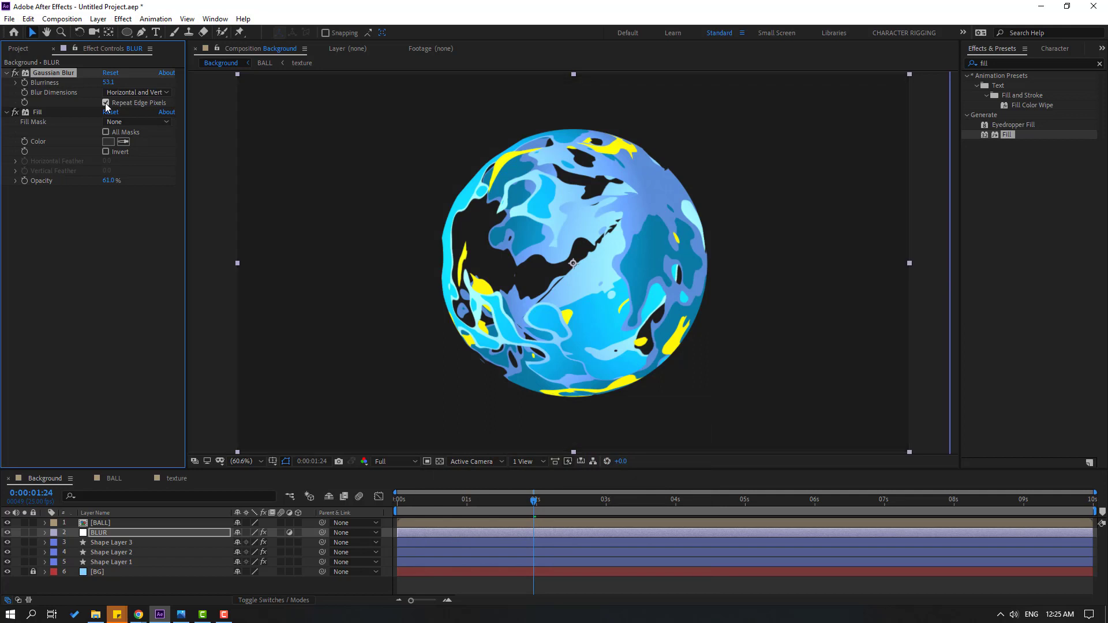
click(107, 103)
drag(107, 181, 158, 182)
- Set the BLUR layer's Opacity to 88%
click(106, 536)
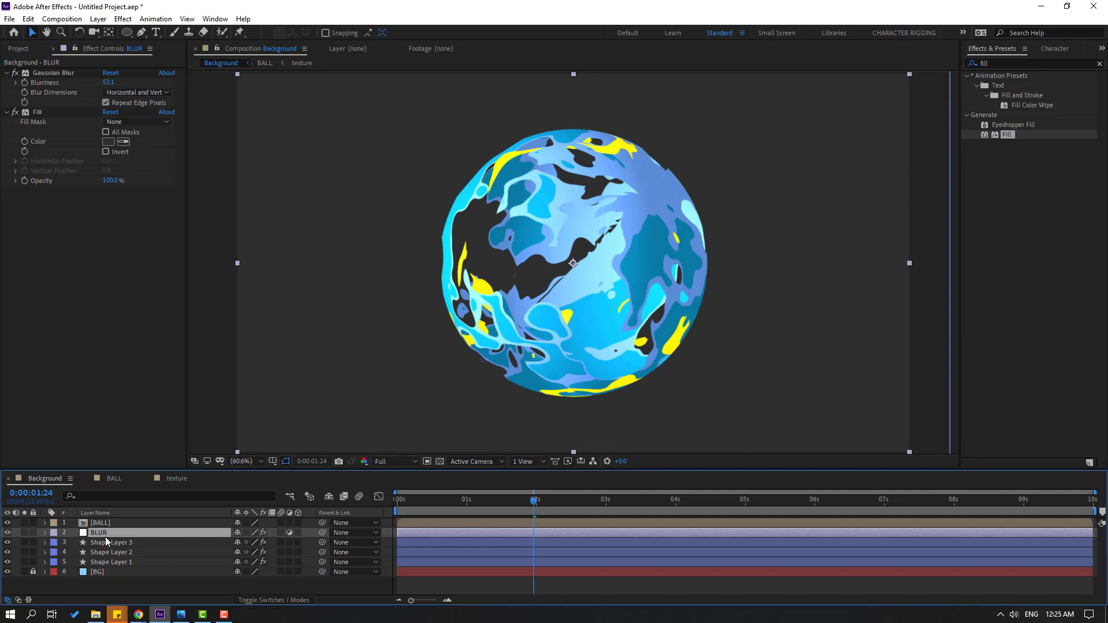
key(t)
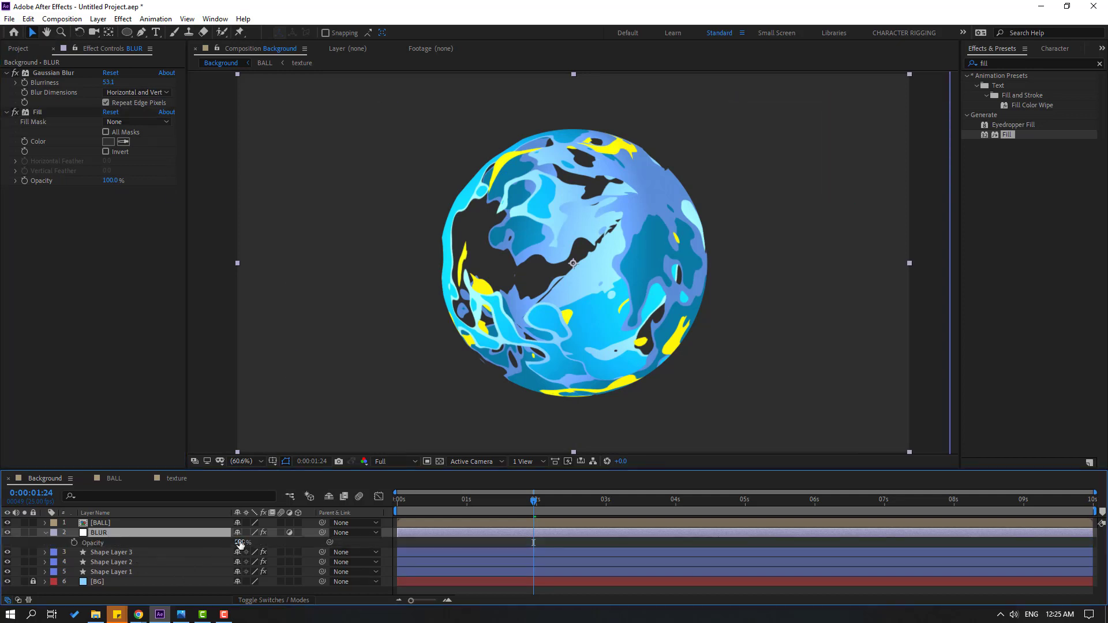
drag(240, 543, 233, 542)
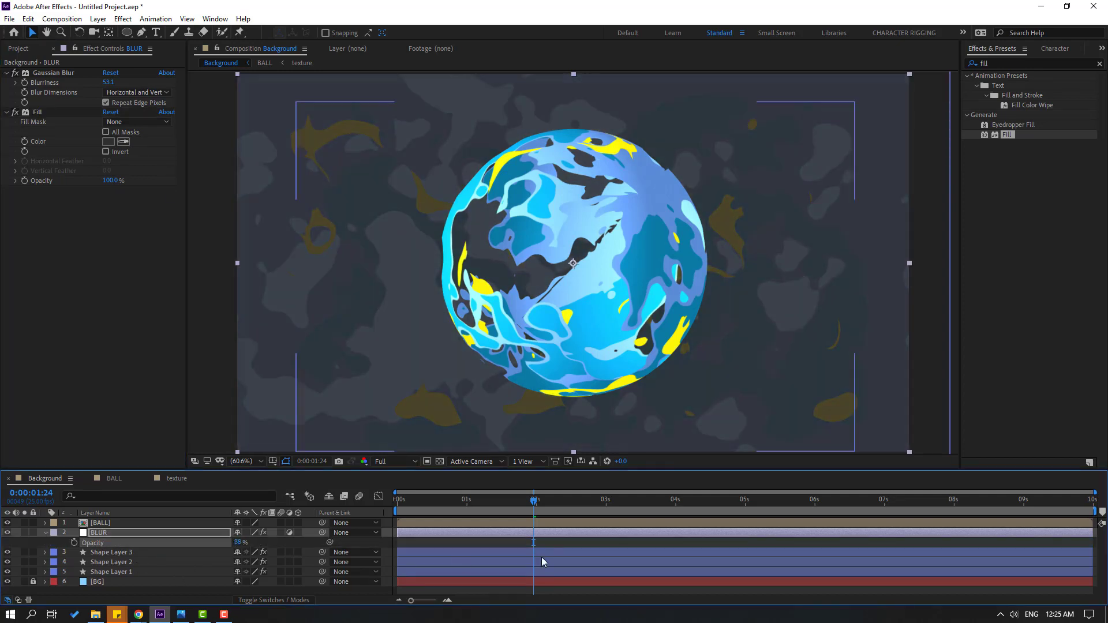
- Preview the Background composition at Quarter resolution and return to the first frame
key(space)
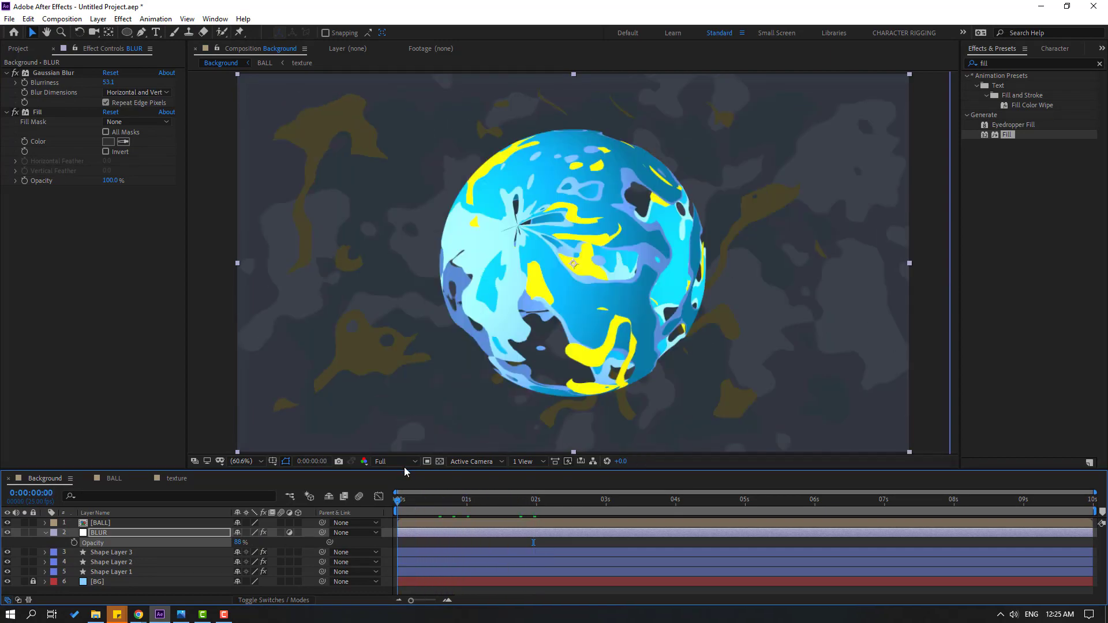
click(399, 462)
click(389, 525)
drag(414, 499, 599, 502)
key(Home)
- Apply the Glow effect to the BALL layer with Threshold 87.1%, Radius 30 and Intensity 1.2
click(1000, 63)
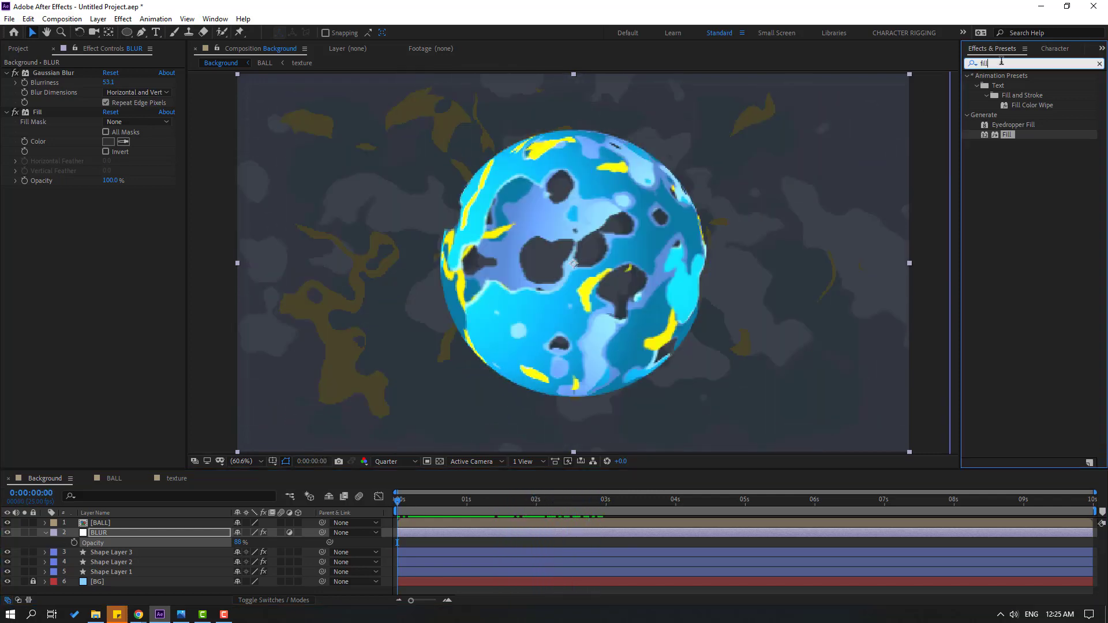
double_click(1003, 61)
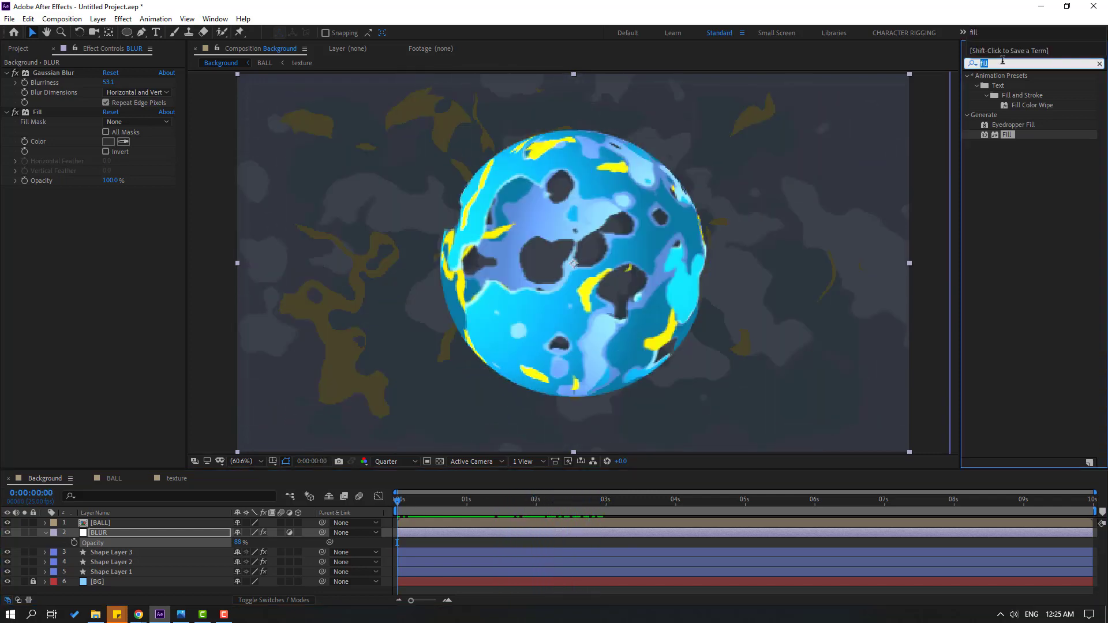
text(glow)
drag(1011, 135, 97, 524)
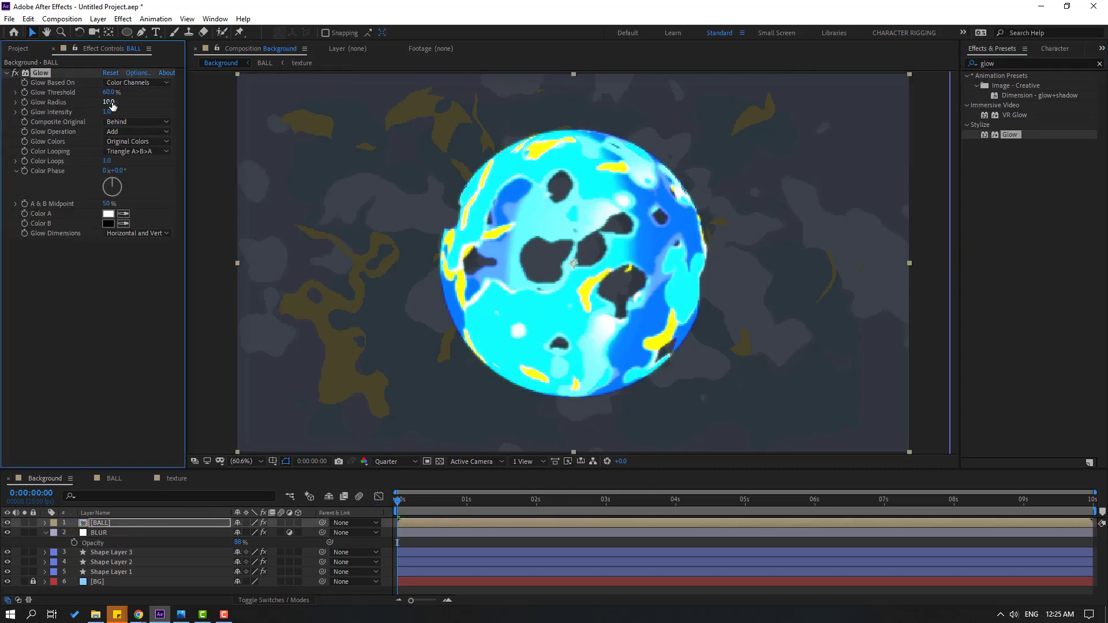
mouse_move(109, 102)
mouse_down()
mouse_move(151, 84)
mouse_move(165, 92)
mouse_move(114, 110)
mouse_up()
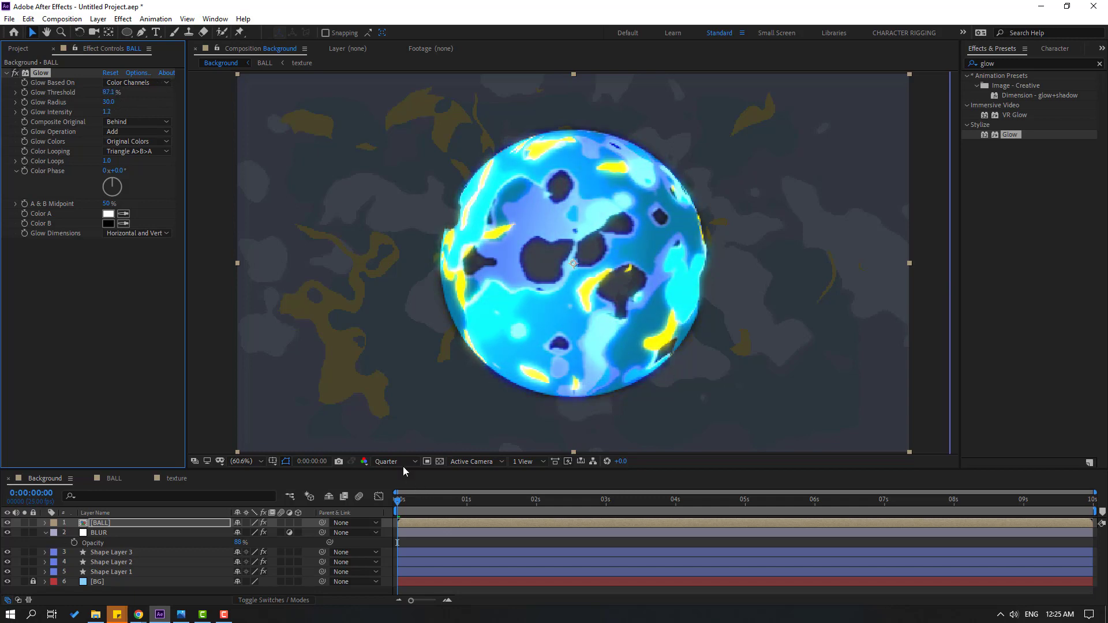
- Switch the preview to Full resolution and set the BALL Glow Threshold to 89.4% and Radius to 94
click(400, 462)
click(396, 480)
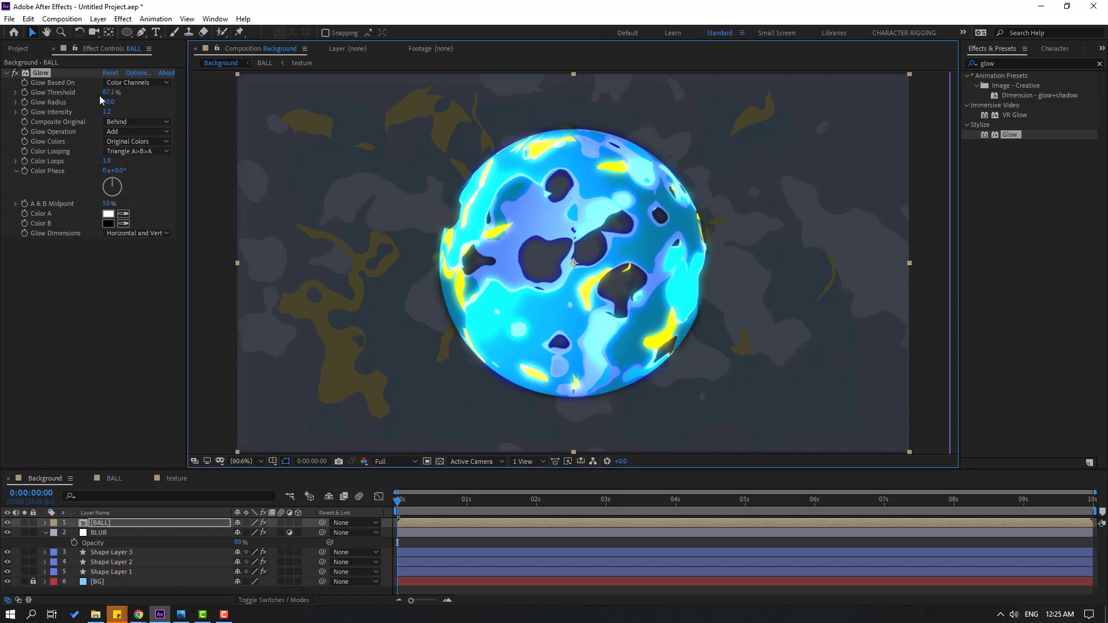
mouse_move(99, 101)
mouse_down()
mouse_move(143, 102)
mouse_move(117, 92)
mouse_up()
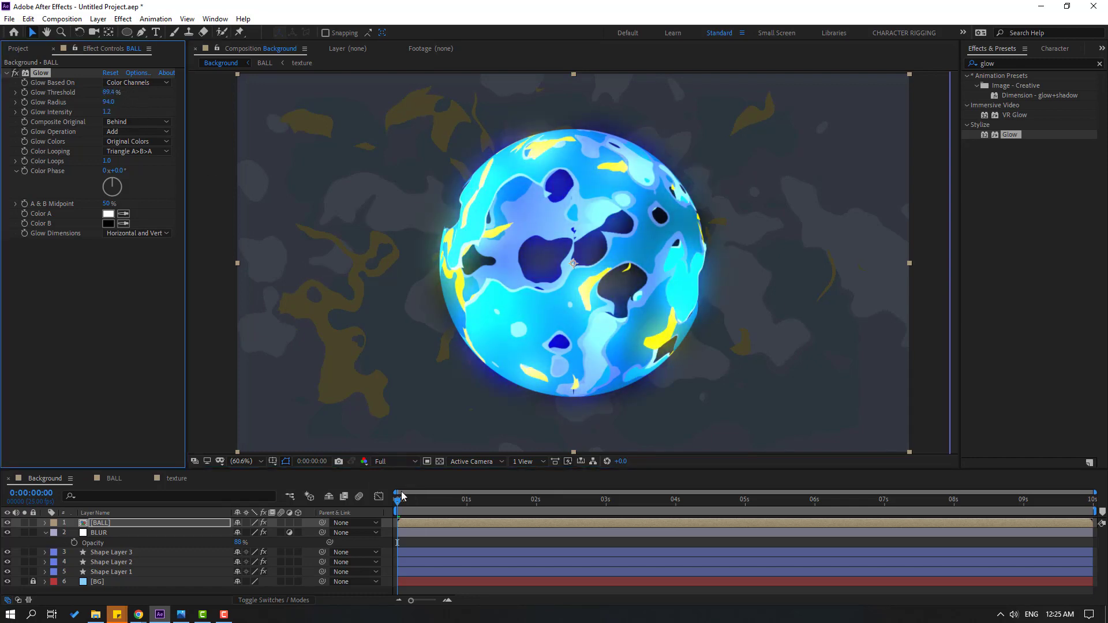
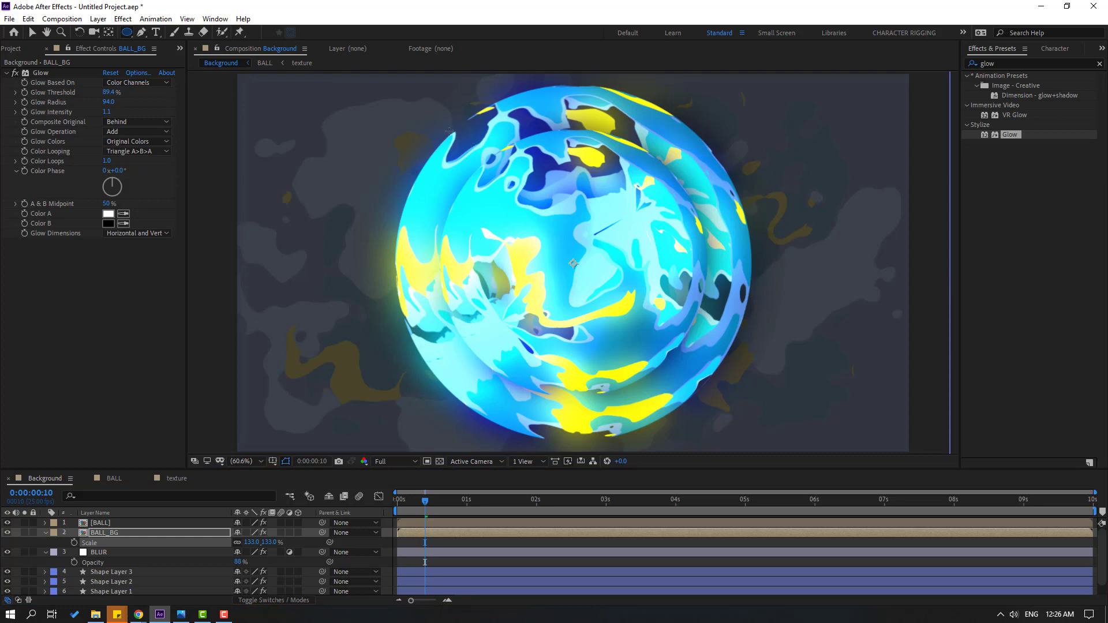
- Draw a circular mask on the BALL_BG layer and center it around the smaller ball
drag(441, 127, 717, 412)
click(33, 32)
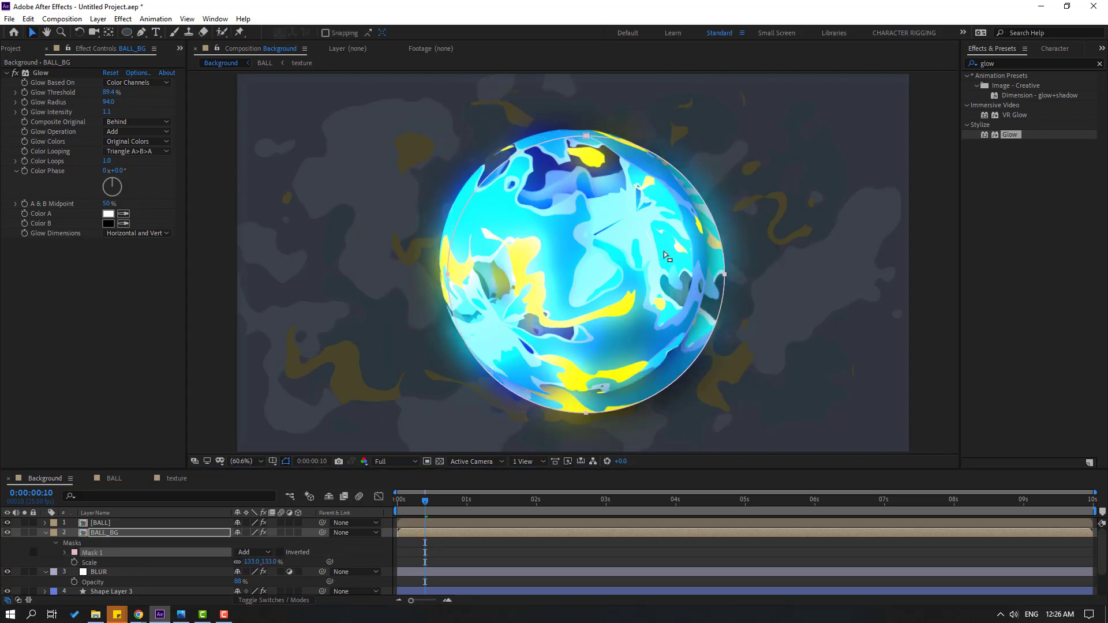
drag(721, 277, 710, 270)
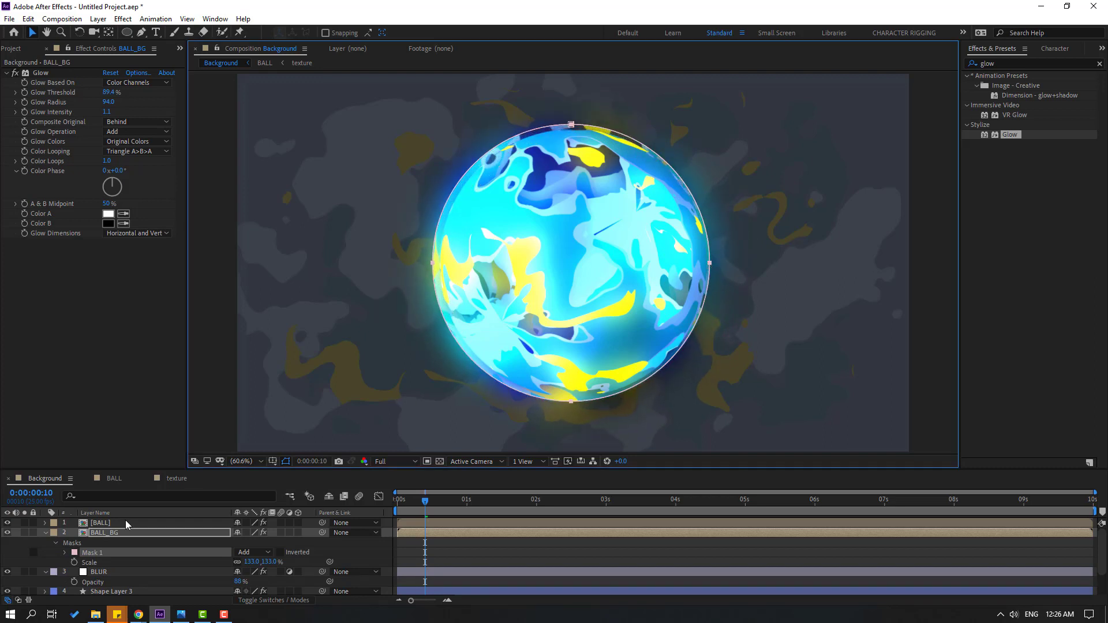
- Set the BALL_BG mask's Feather to 83 pixels and Expansion to -1 pixel, and extend its lower edge slightly
click(64, 552)
scroll(36, 556, down, 1)
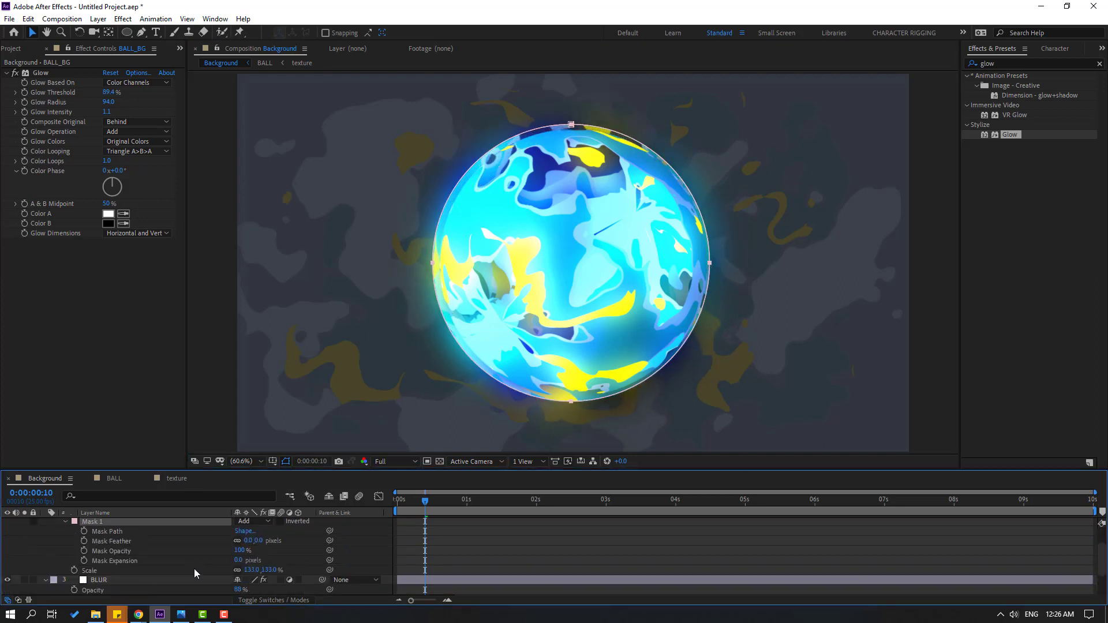
drag(239, 564, 285, 533)
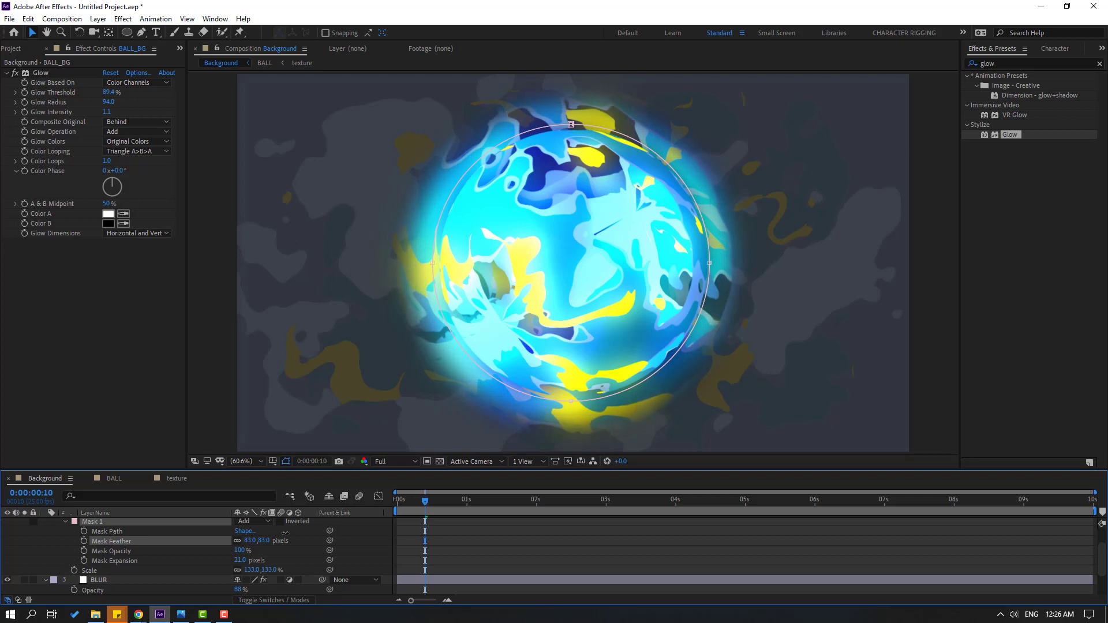
scroll(116, 576, down, 3)
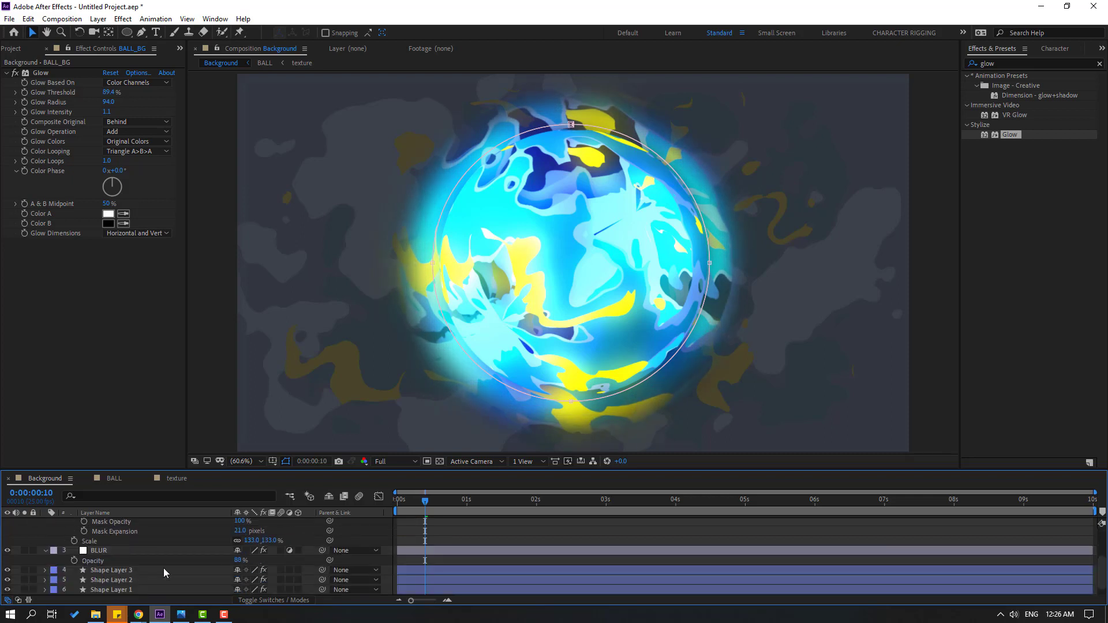
drag(240, 536, 224, 536)
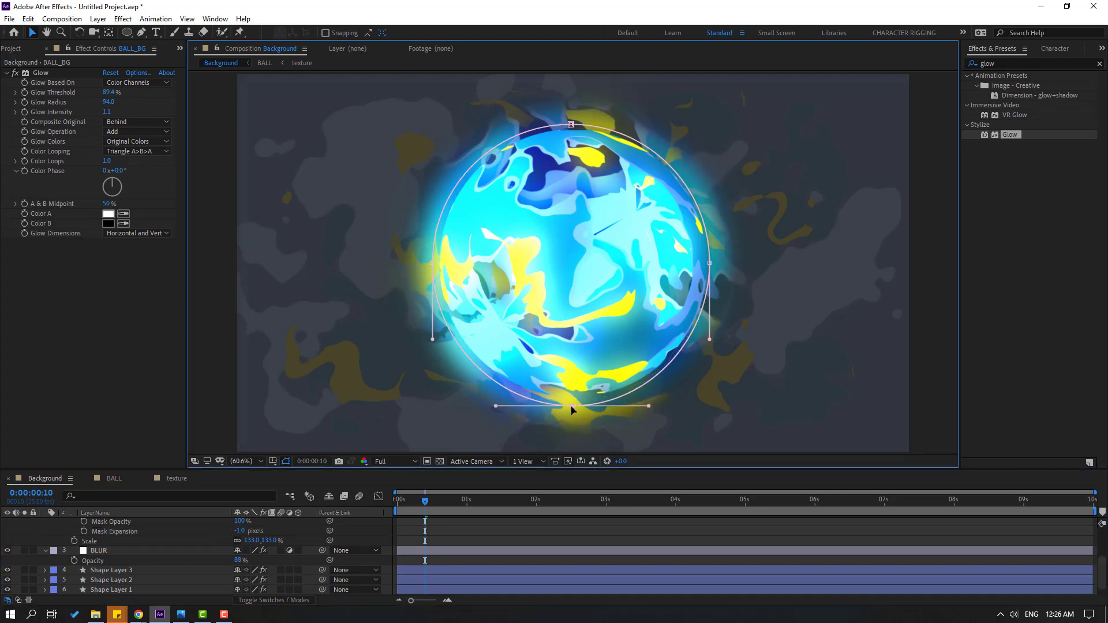
click(518, 518)
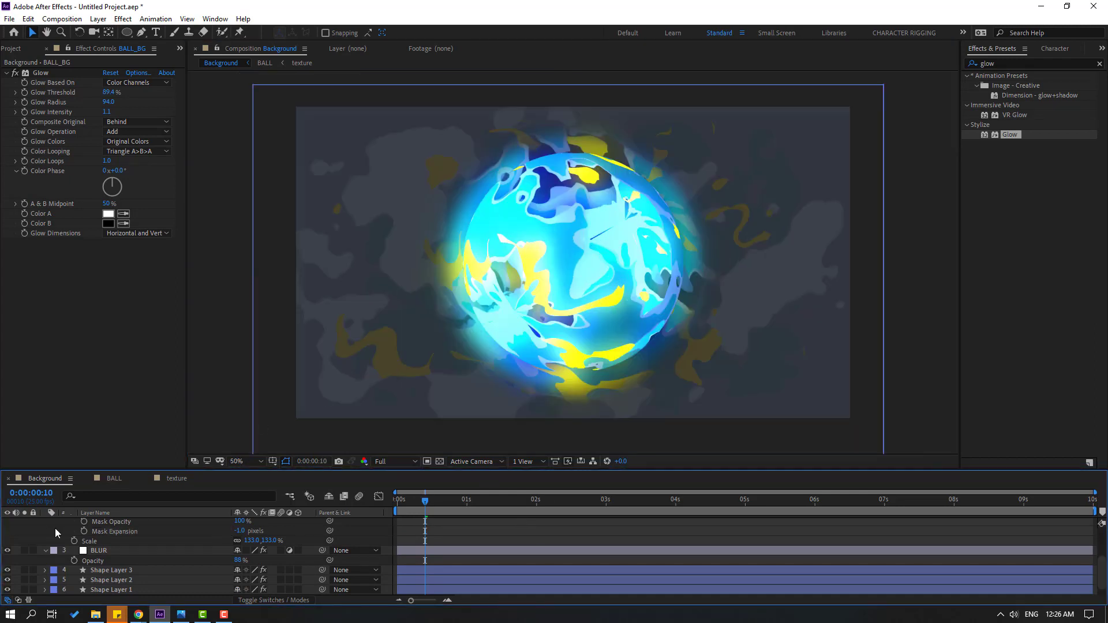
- Lower the Opacity of the BALL_BG layer
scroll(54, 528, up, 3)
click(103, 533)
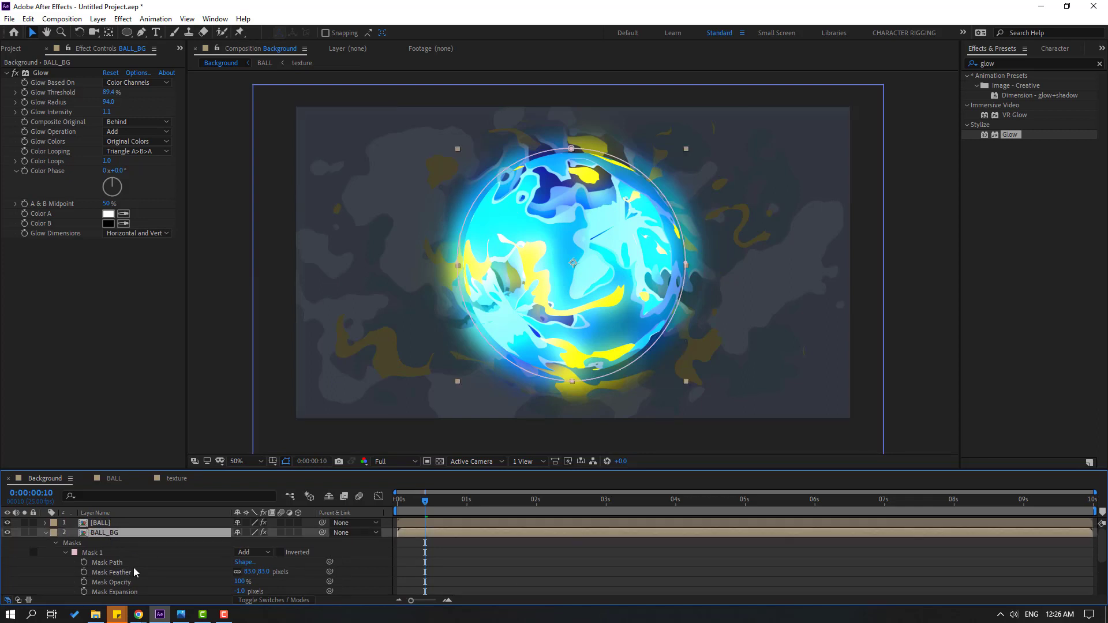
key(t)
click(227, 542)
drag(227, 544, 220, 544)
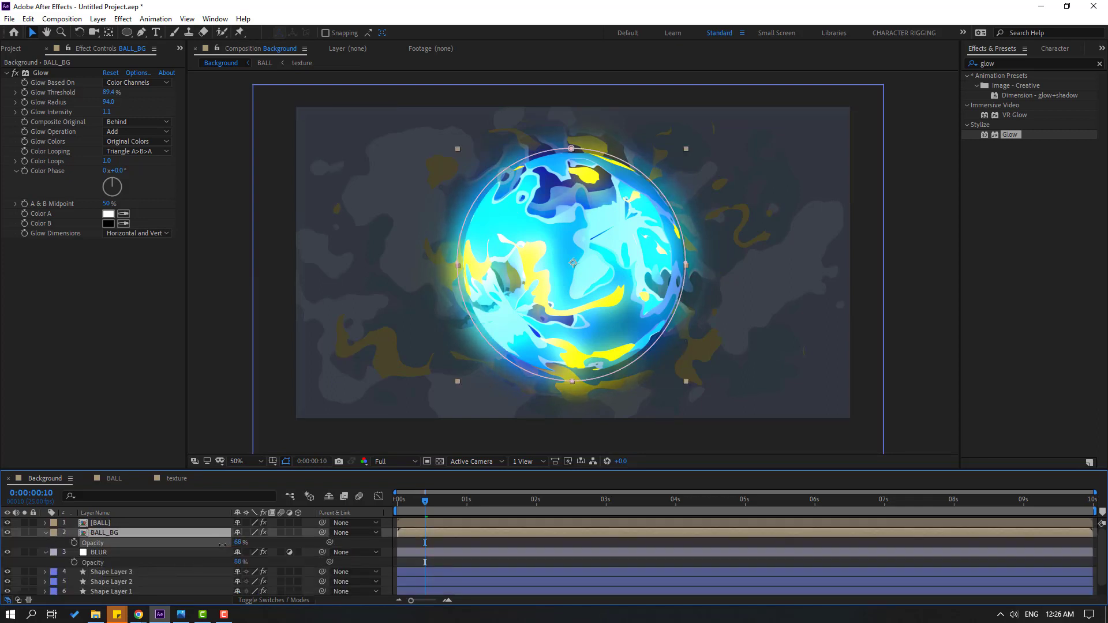
- Examine the glowing ball and its masked background copy at several frames of the Background composition
drag(438, 505, 492, 501)
click(532, 420)
key(comma)
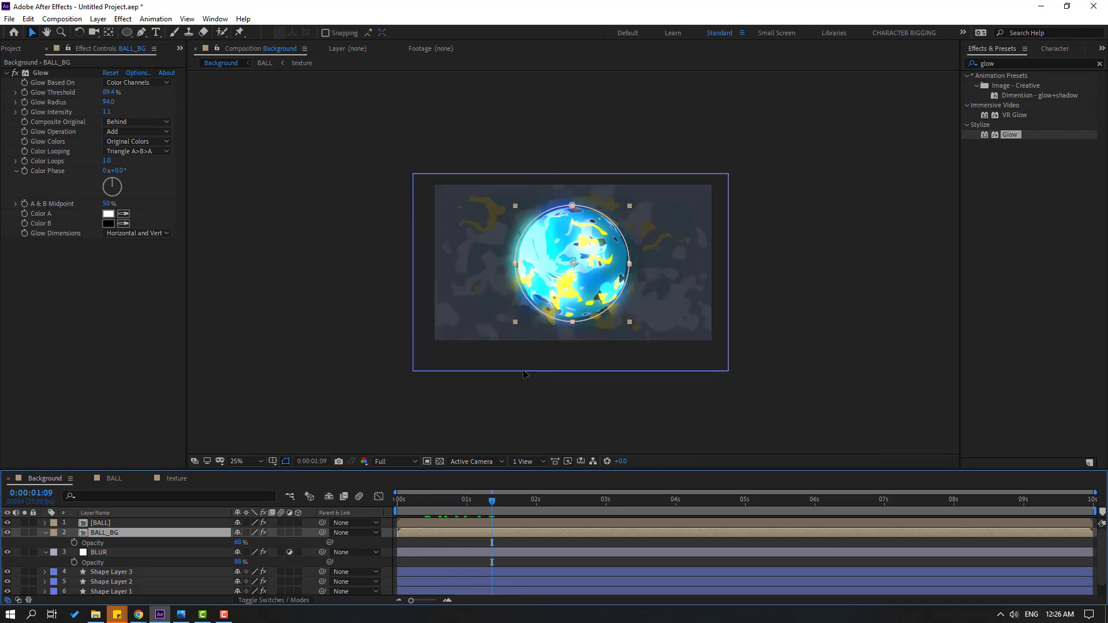
key(period)
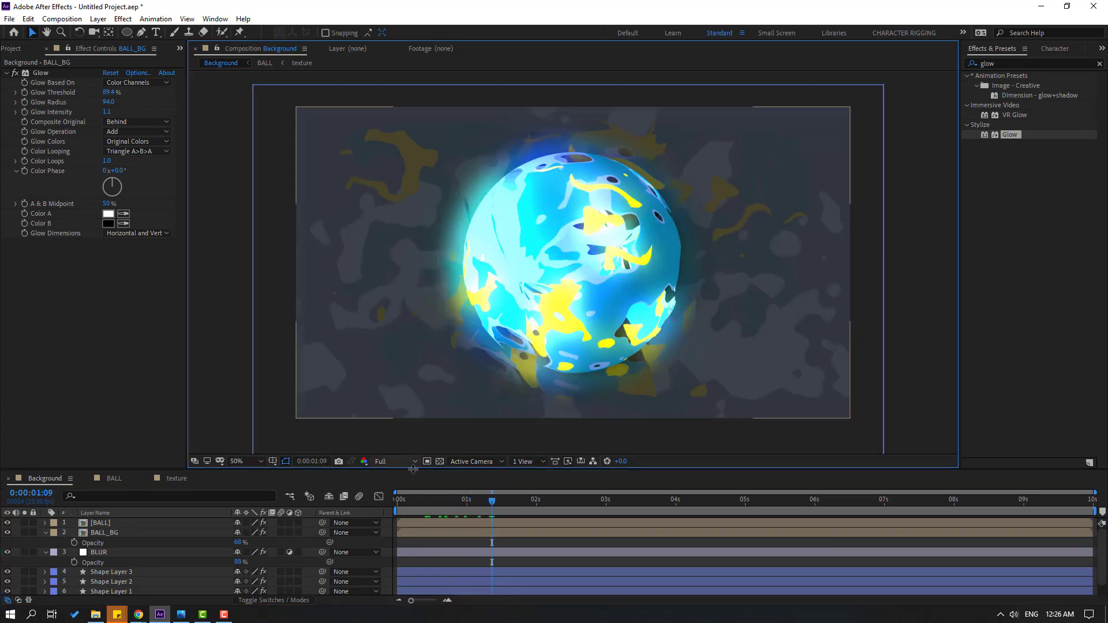
click(509, 500)
drag(565, 497, 653, 498)
- Open the texture composition and toggle Shape Layer 3's visibility to see which shapes it holds
click(124, 480)
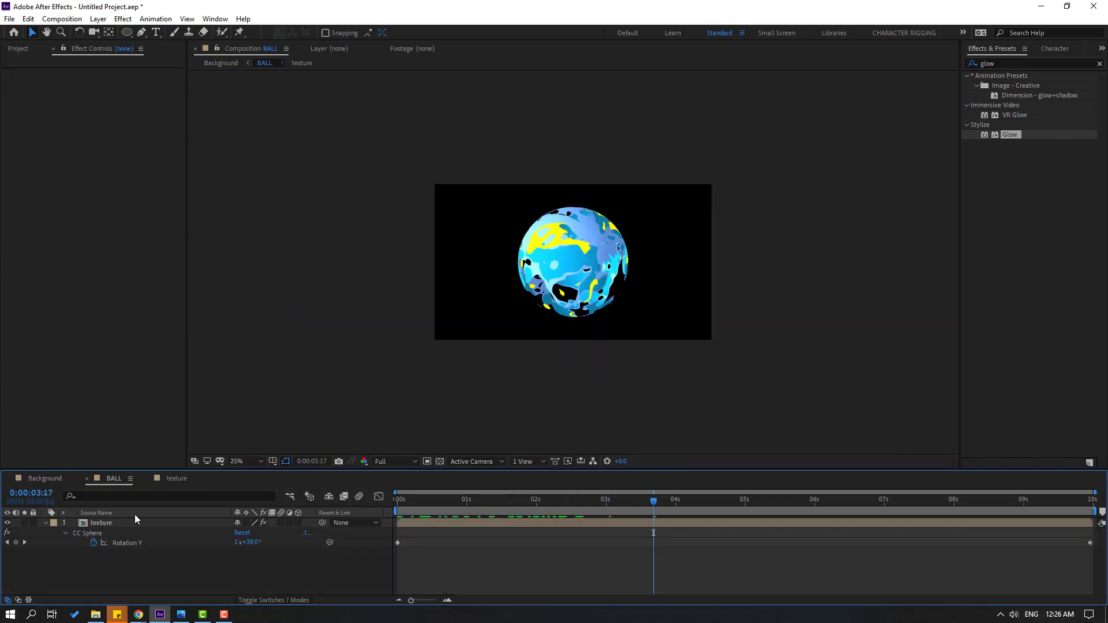
click(173, 478)
click(110, 533)
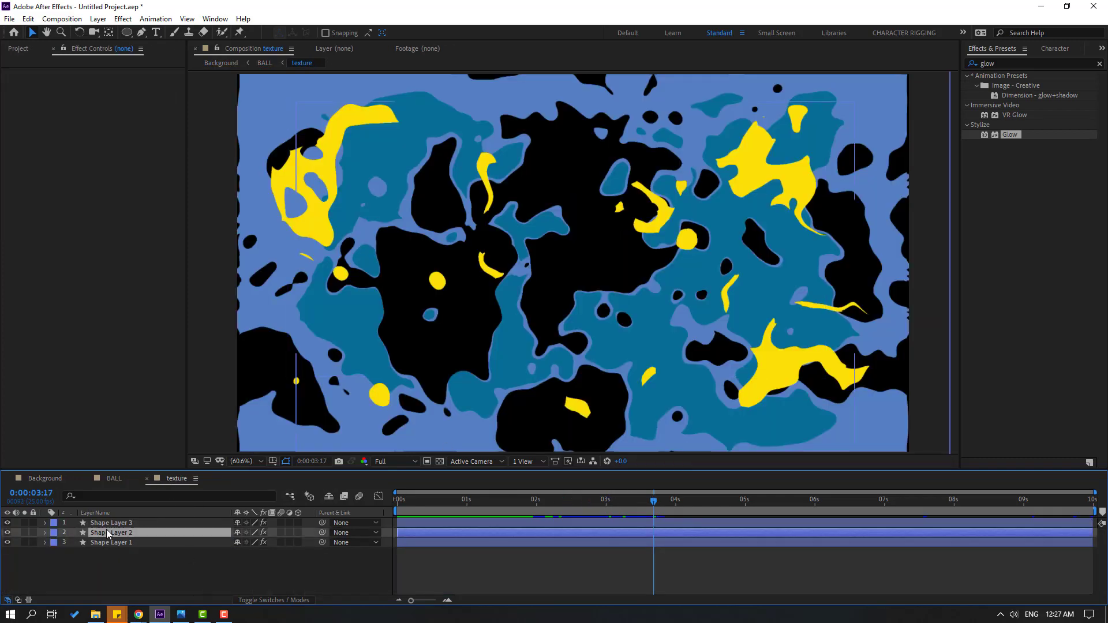
click(8, 523)
click(7, 523)
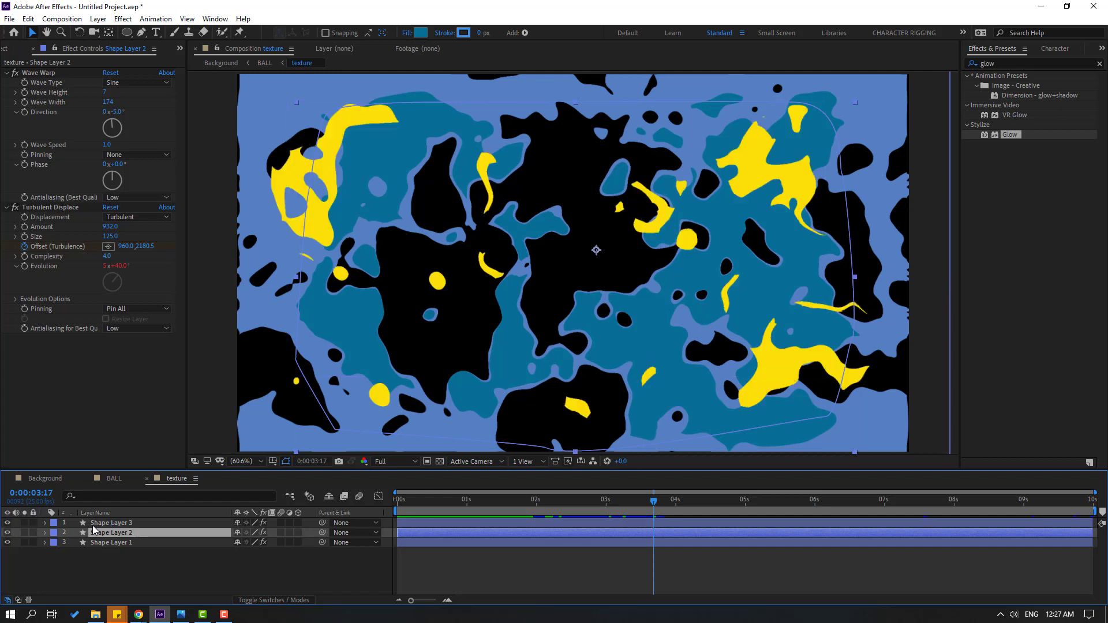
click(12, 524)
click(7, 523)
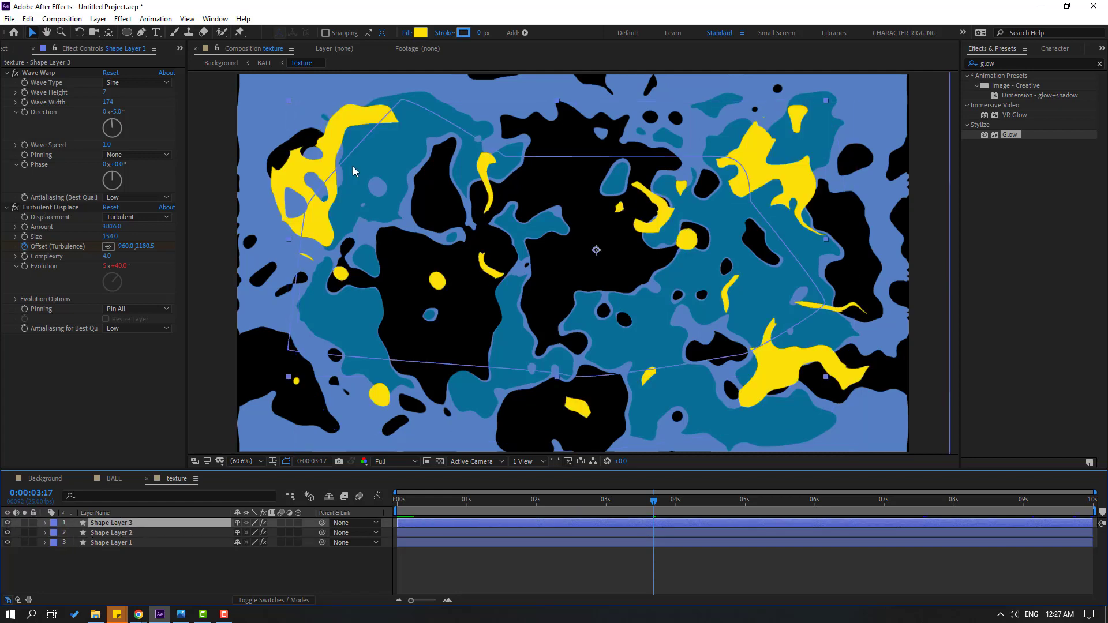
- Fill Shape Layer 2 with pink F94992 and check the ball at several frames of the Background composition
click(94, 533)
click(421, 33)
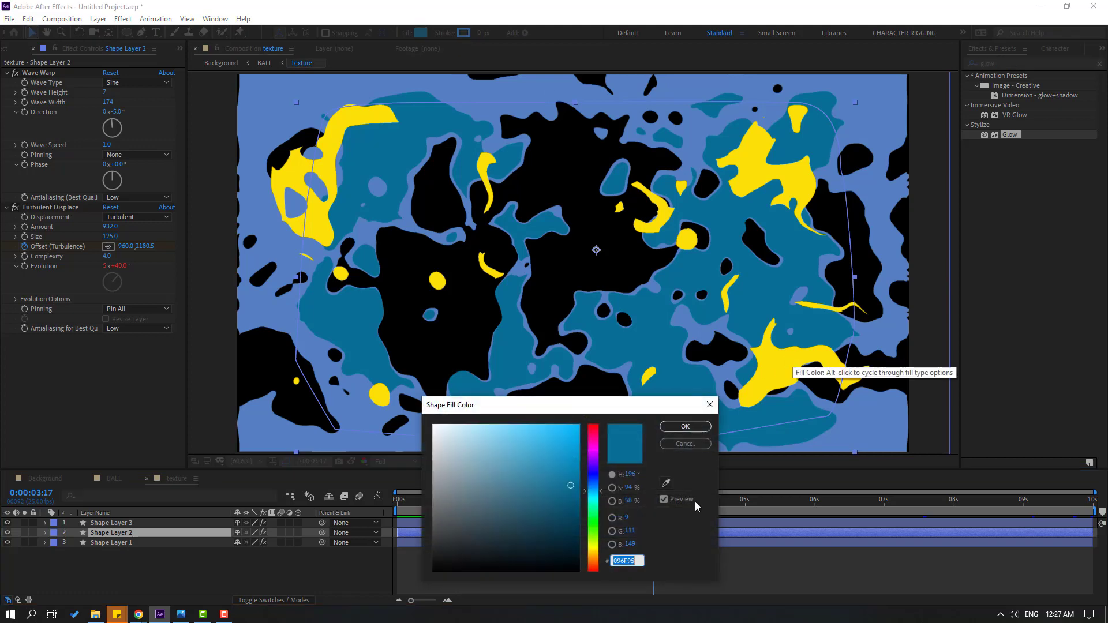
click(666, 483)
click(819, 420)
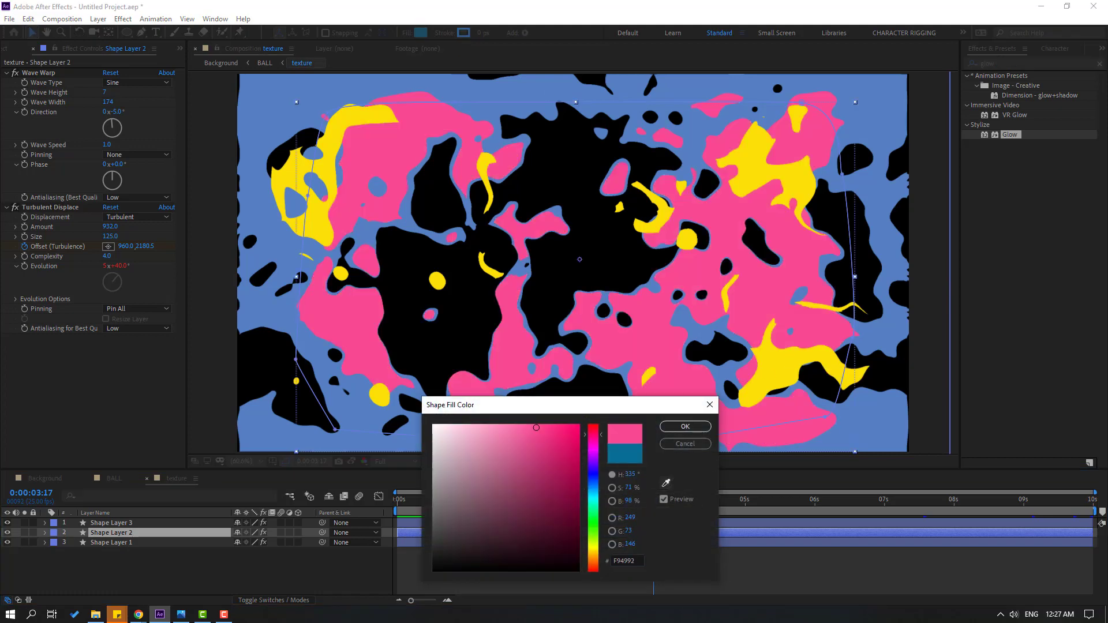
click(708, 433)
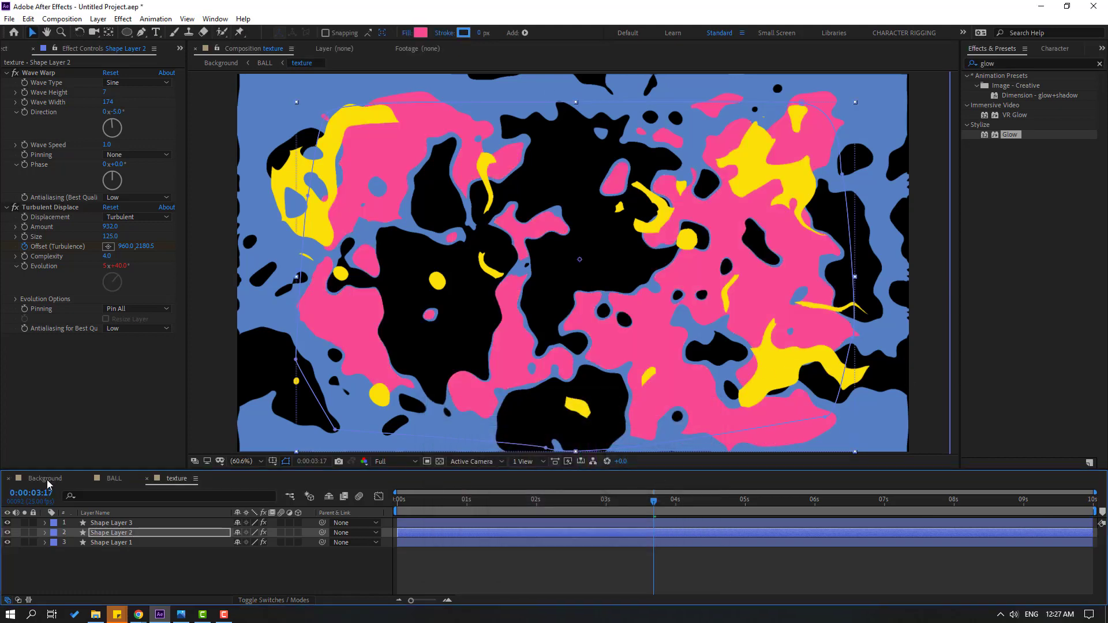
click(46, 480)
click(672, 501)
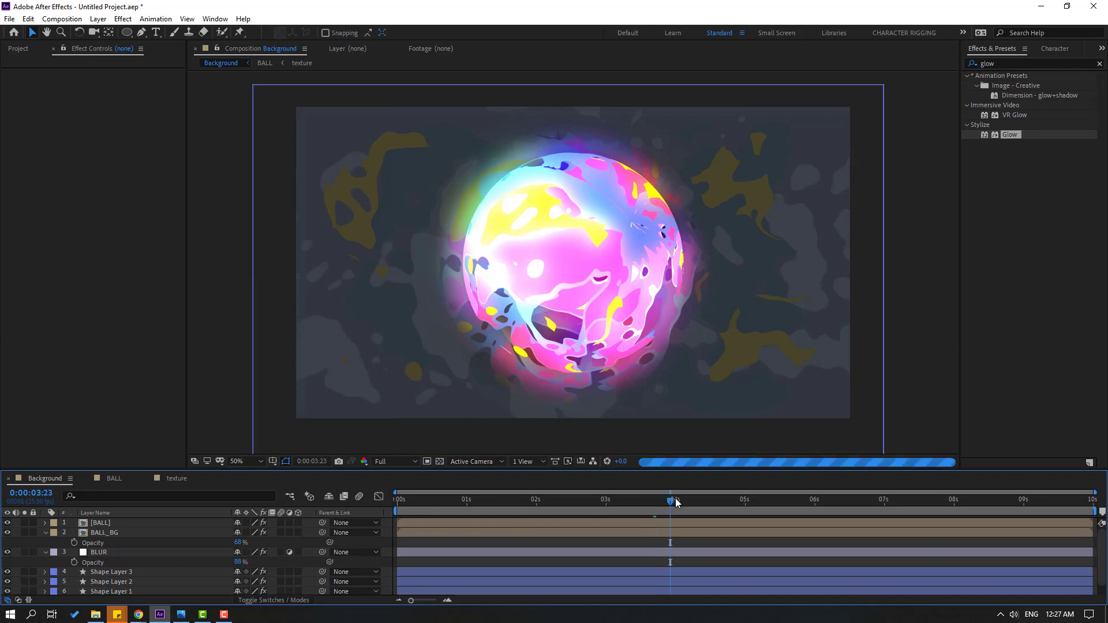
click(709, 502)
click(753, 502)
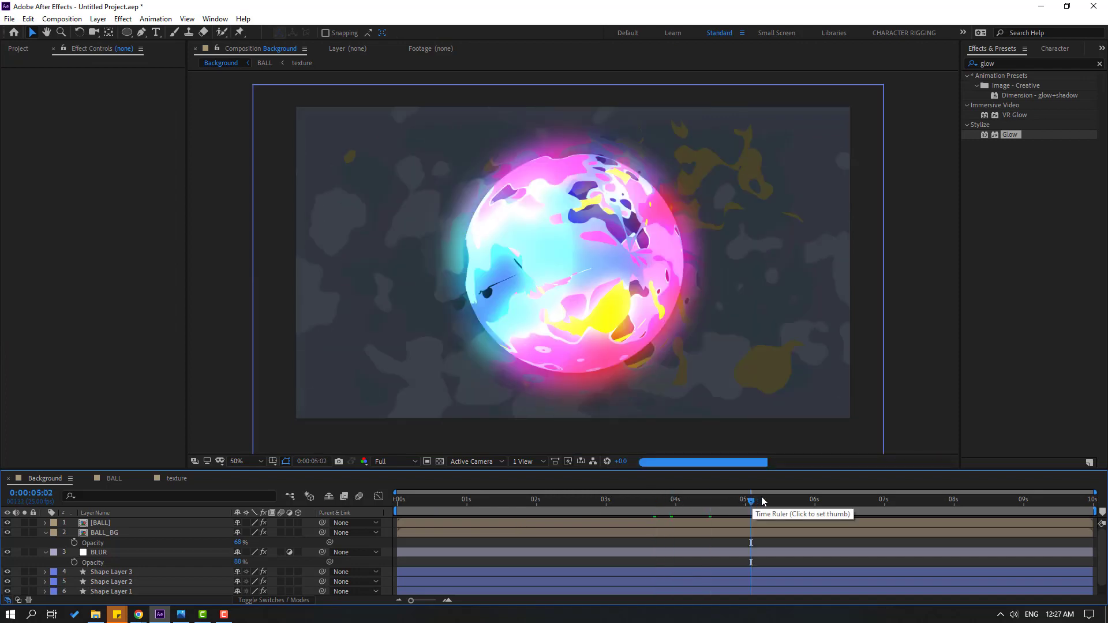
click(781, 502)
click(506, 502)
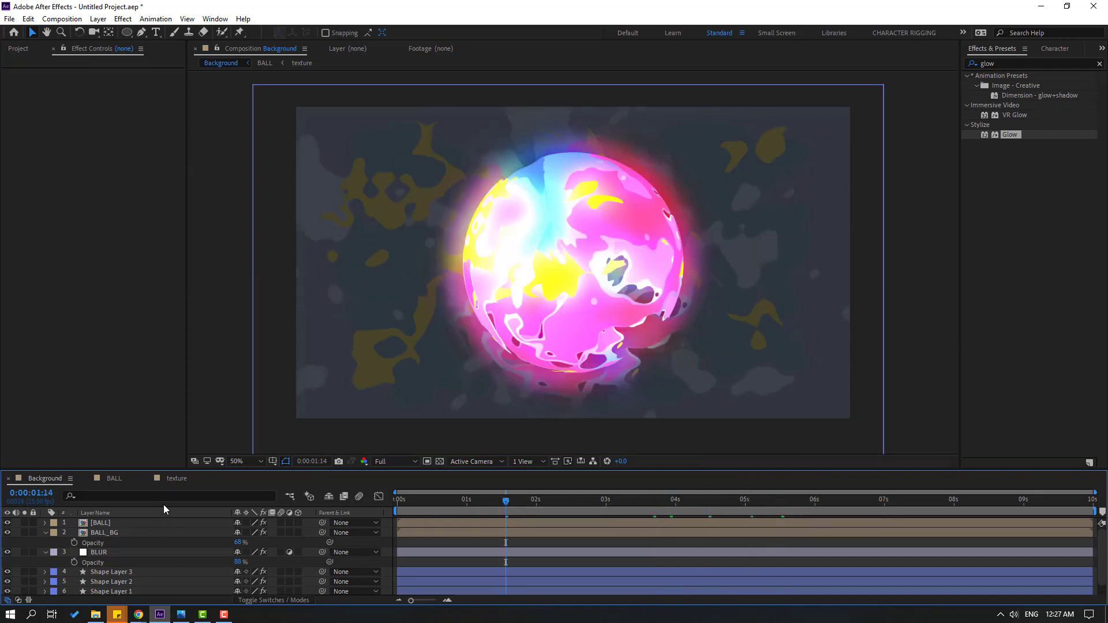
- Recolor Shape Layer 2 in the texture composition to light blue C1E1F9 and check the result in the Background composition
click(167, 479)
click(417, 35)
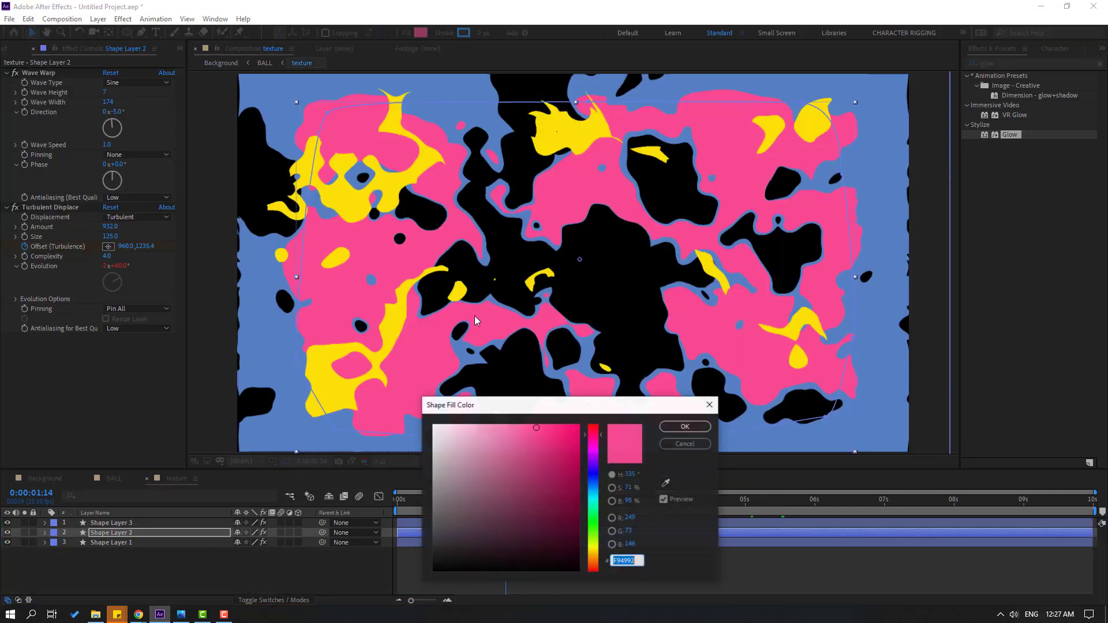
drag(595, 494, 595, 488)
click(500, 429)
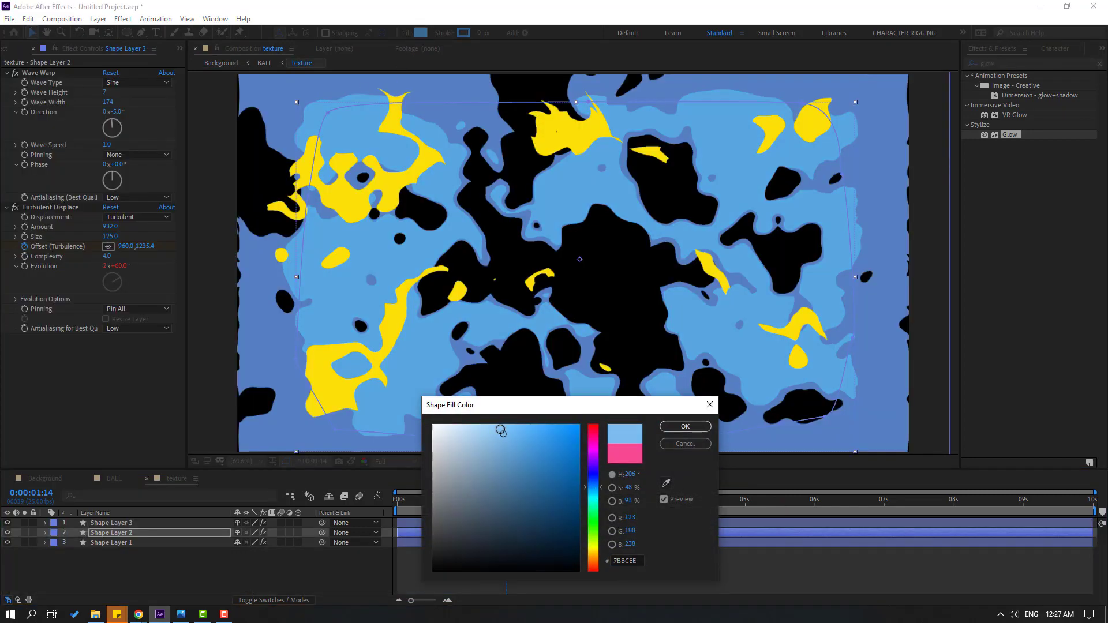
click(460, 428)
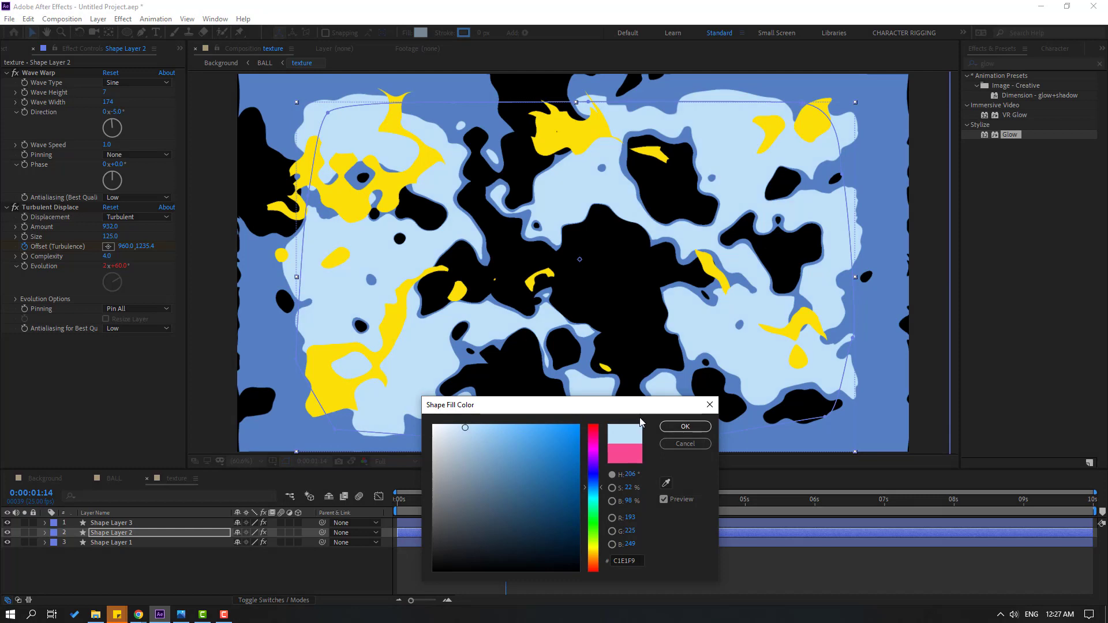
click(685, 426)
click(54, 479)
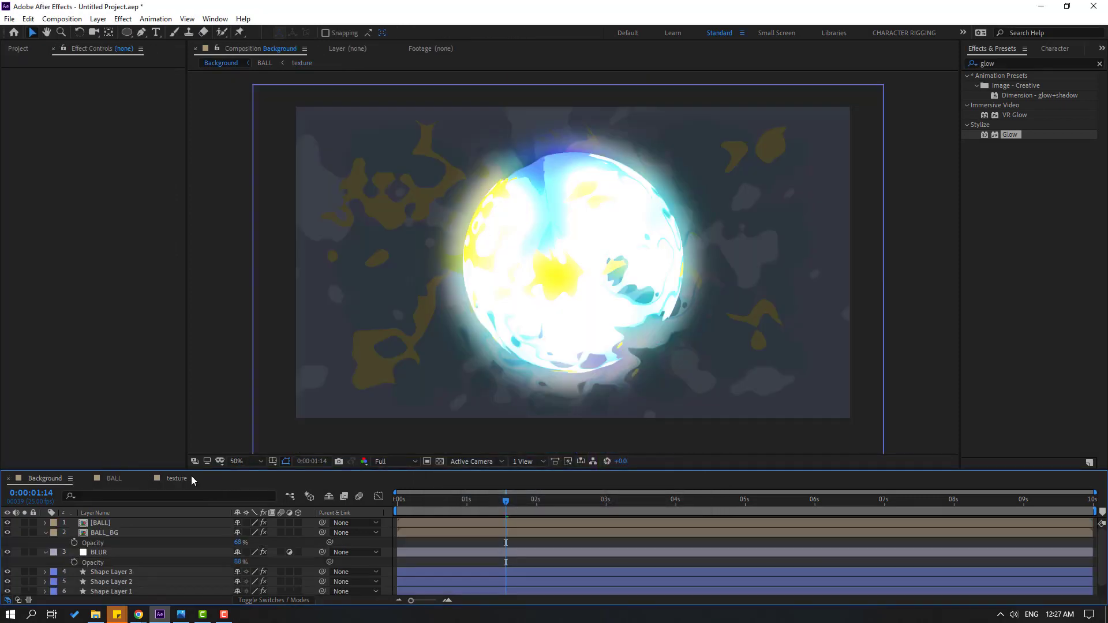
- Change Shape Layer 2's fill in the texture composition to a saturated yellow-orange
click(183, 479)
click(418, 33)
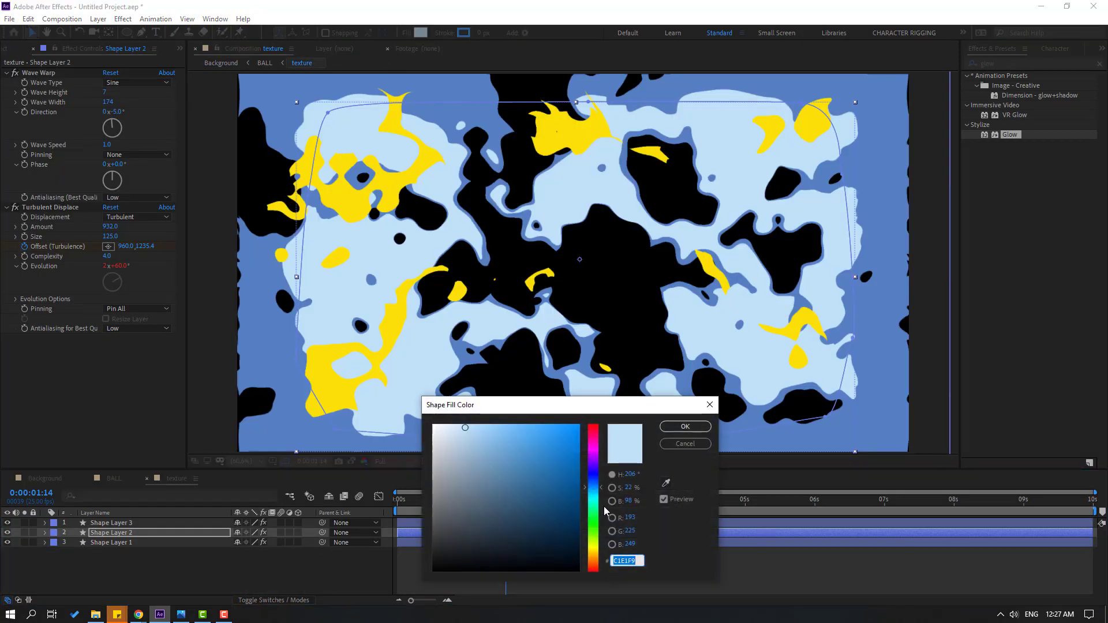
drag(592, 541, 593, 554)
click(544, 433)
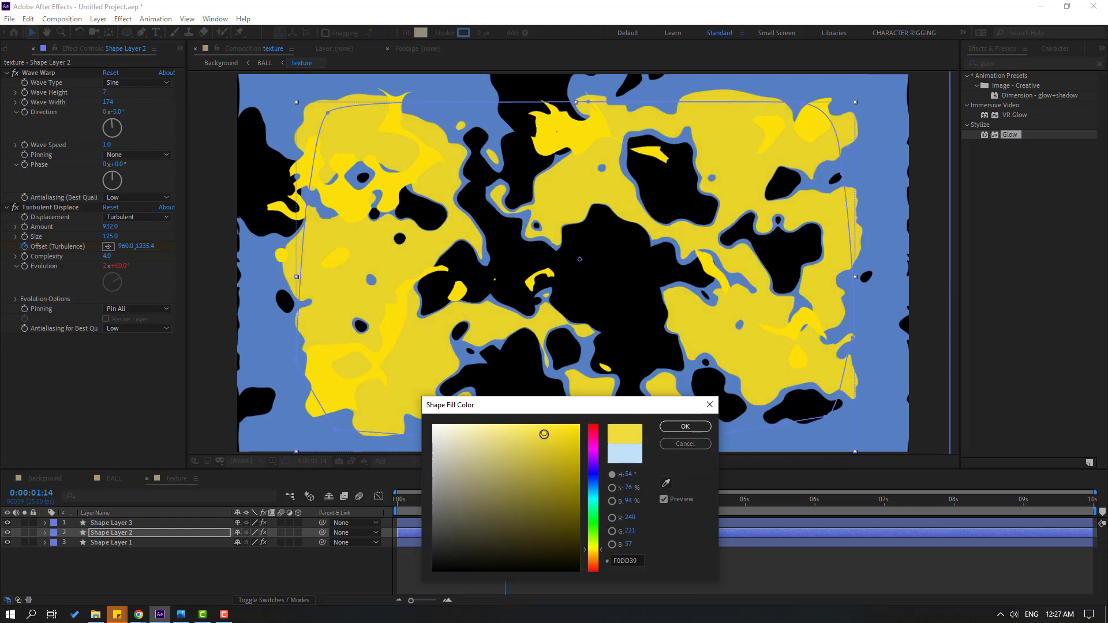
click(593, 554)
mouse_move(556, 447)
mouse_down()
mouse_move(536, 421)
mouse_move(561, 425)
mouse_up()
click(684, 427)
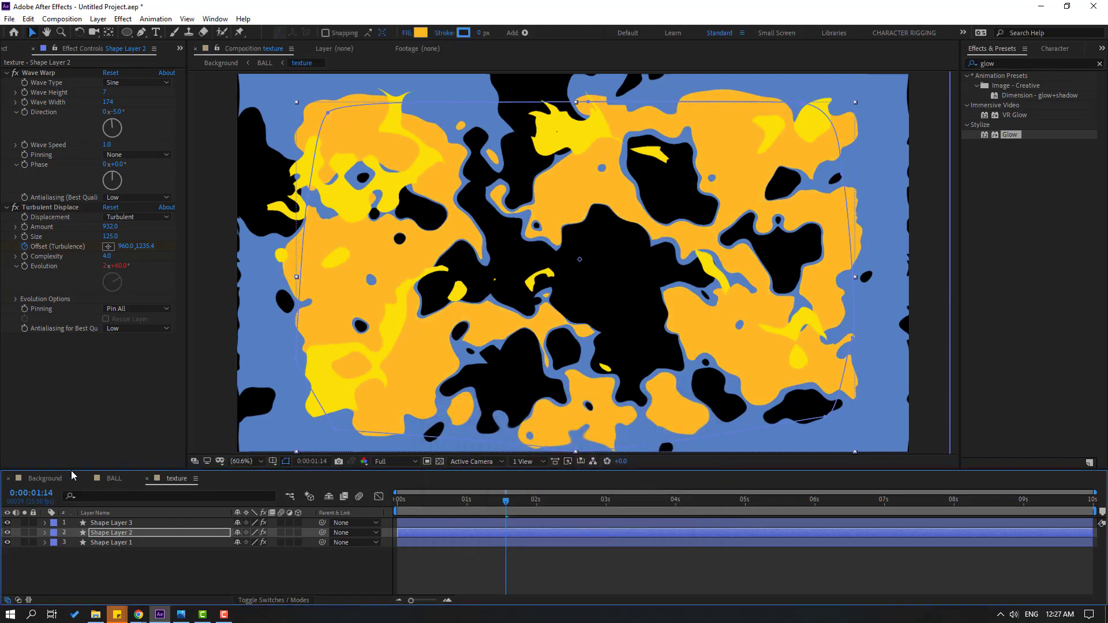
- Reduce the BALL_BG layer's Glow in the Background composition to Threshold 76.1%, Radius 61 and Intensity 0.4, and check several frames
click(67, 478)
drag(536, 507, 564, 507)
click(107, 533)
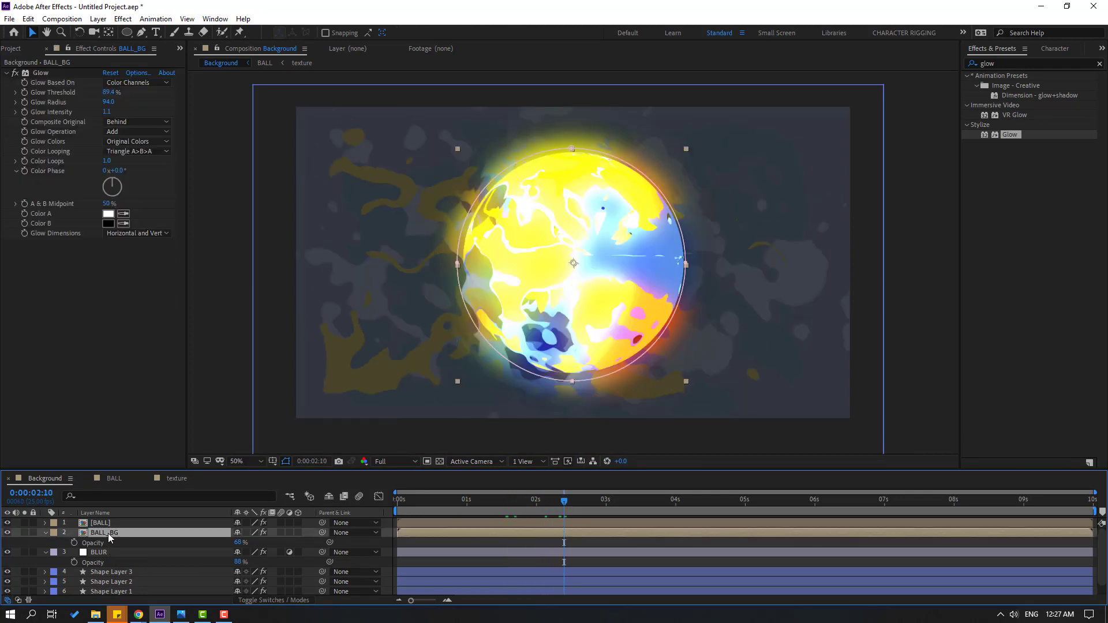
drag(97, 104, 64, 123)
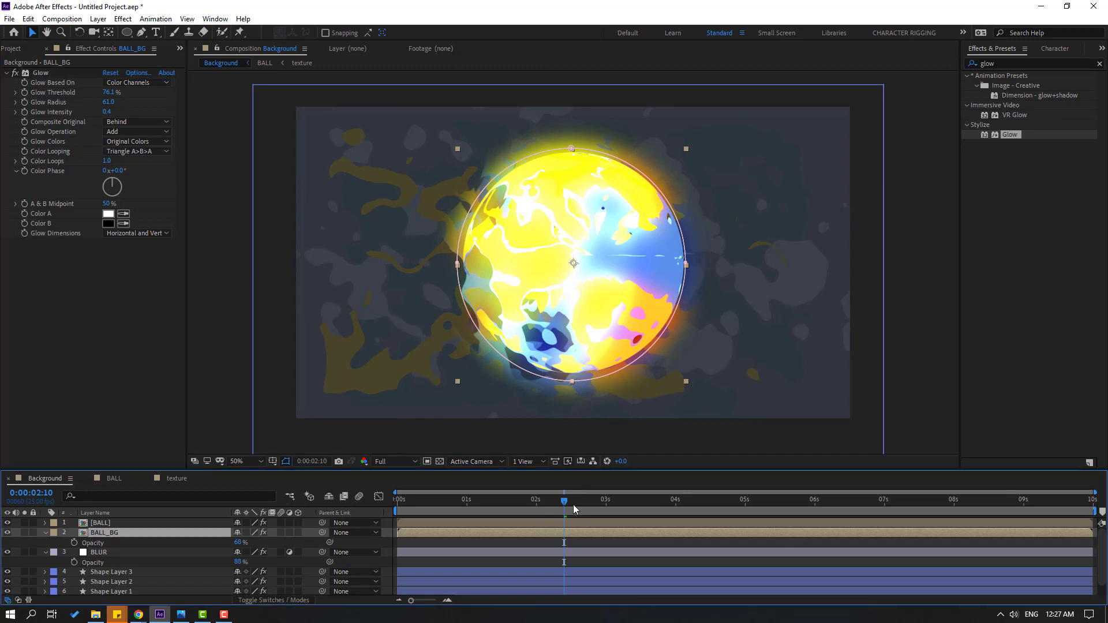
click(595, 501)
click(643, 501)
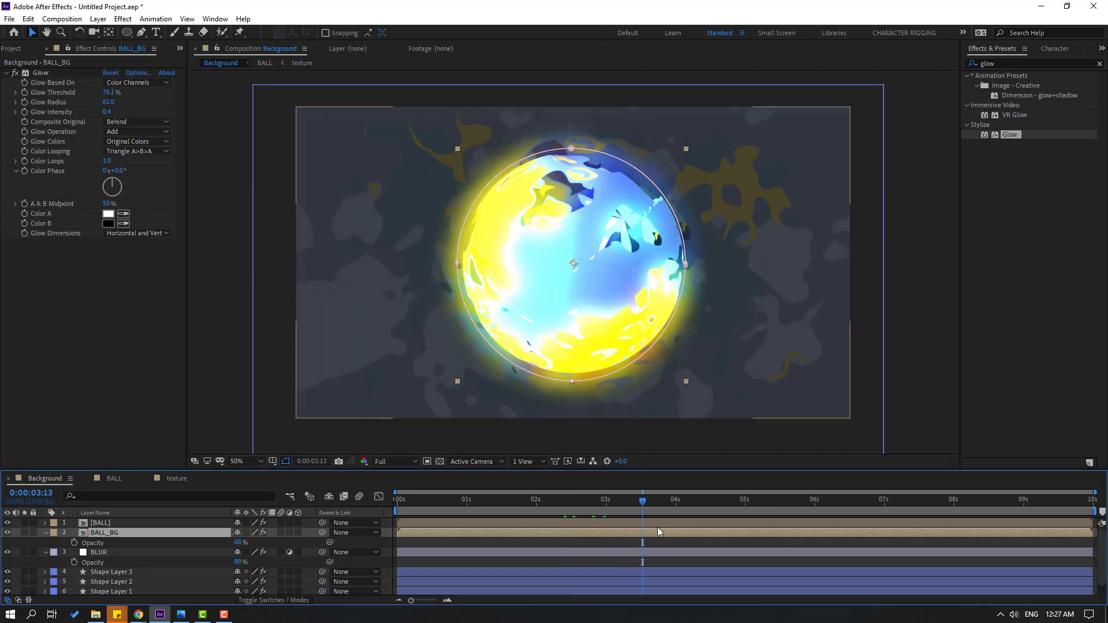
click(691, 508)
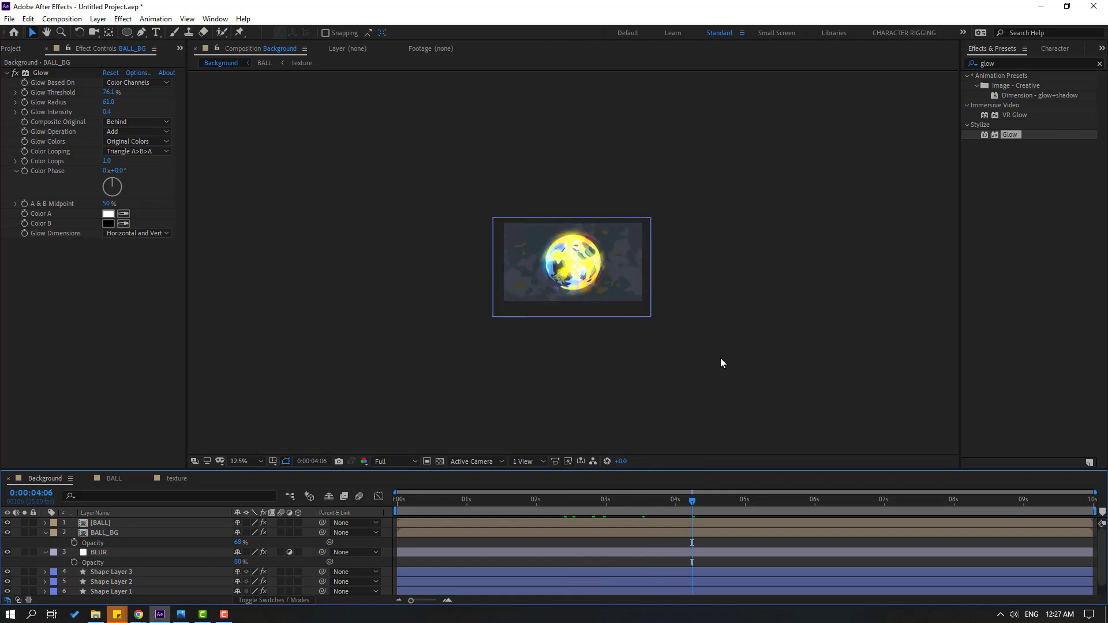
- Reduce the BALL layer's Glow to Threshold 70.2%, Radius 42 and Intensity 0.8, and check a further frame
click(104, 522)
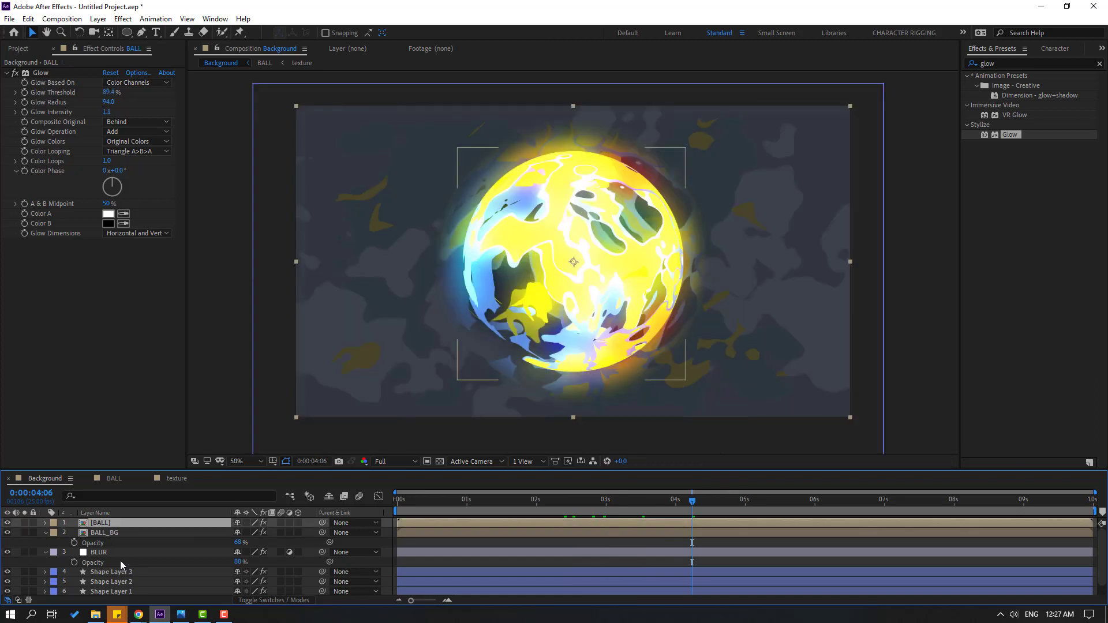
drag(109, 102, 86, 112)
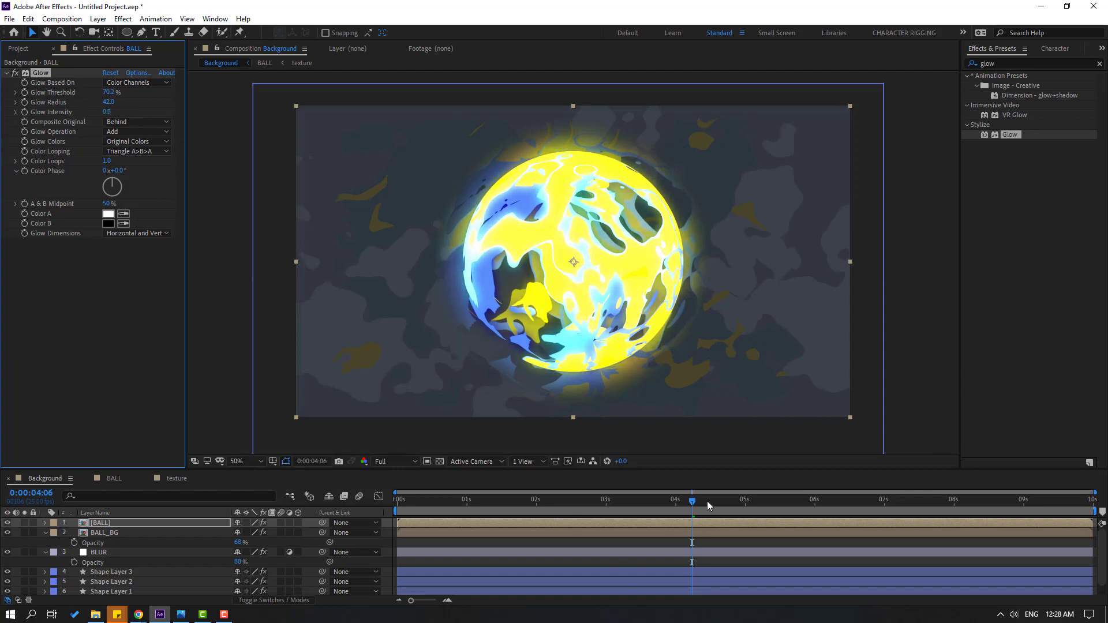
drag(708, 501, 757, 501)
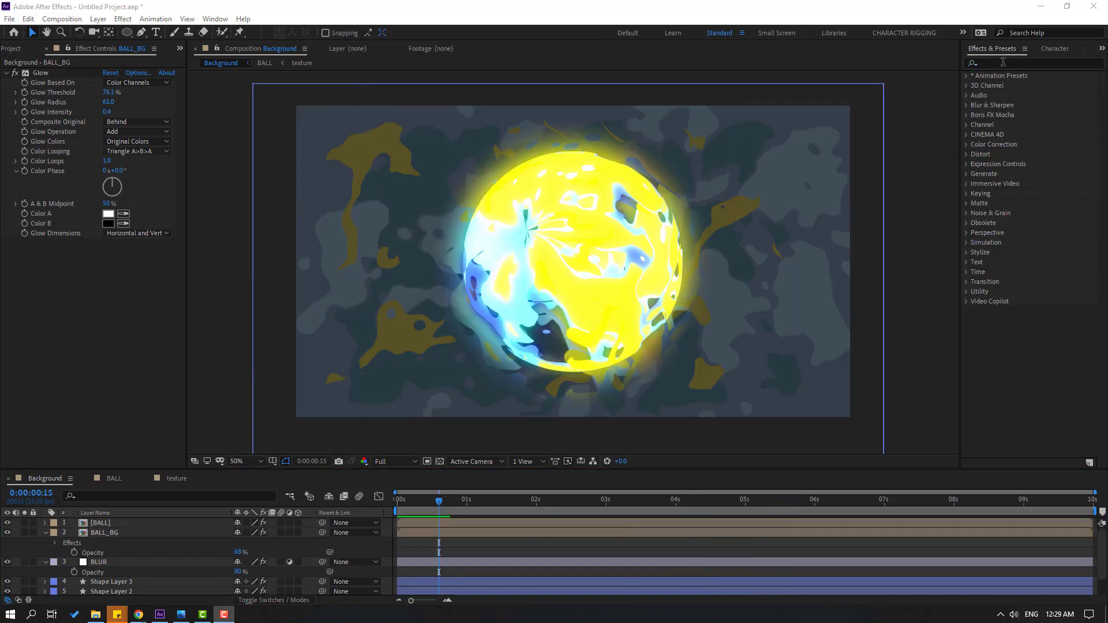
- Find the Gaussian Blur effect and apply it to the BALL_BG layer
click(1005, 63)
text(gau)
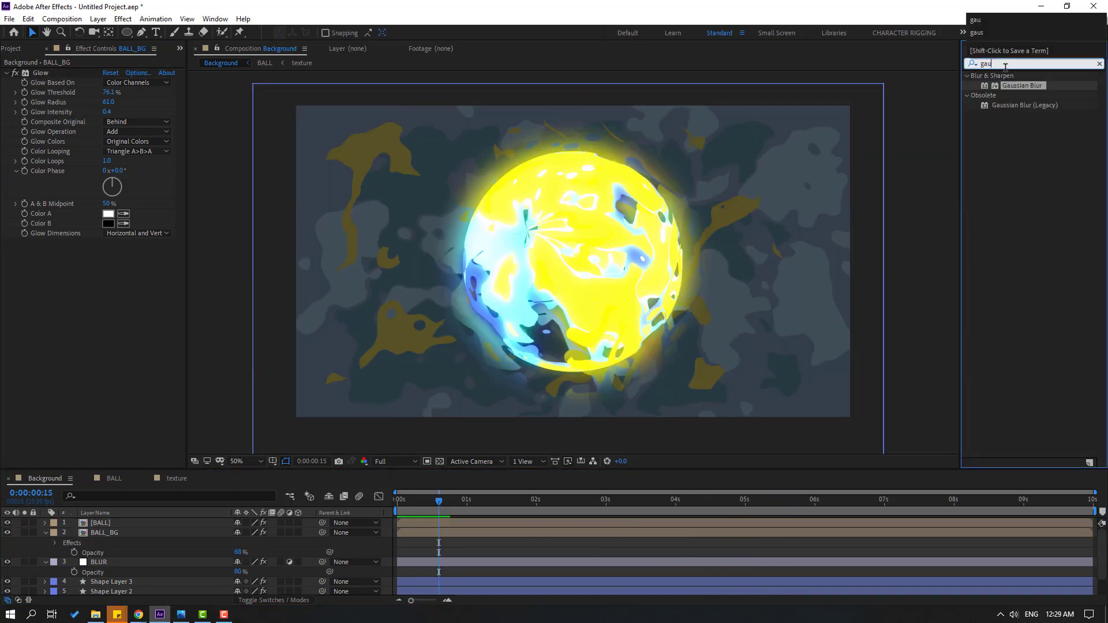
drag(1019, 87, 145, 540)
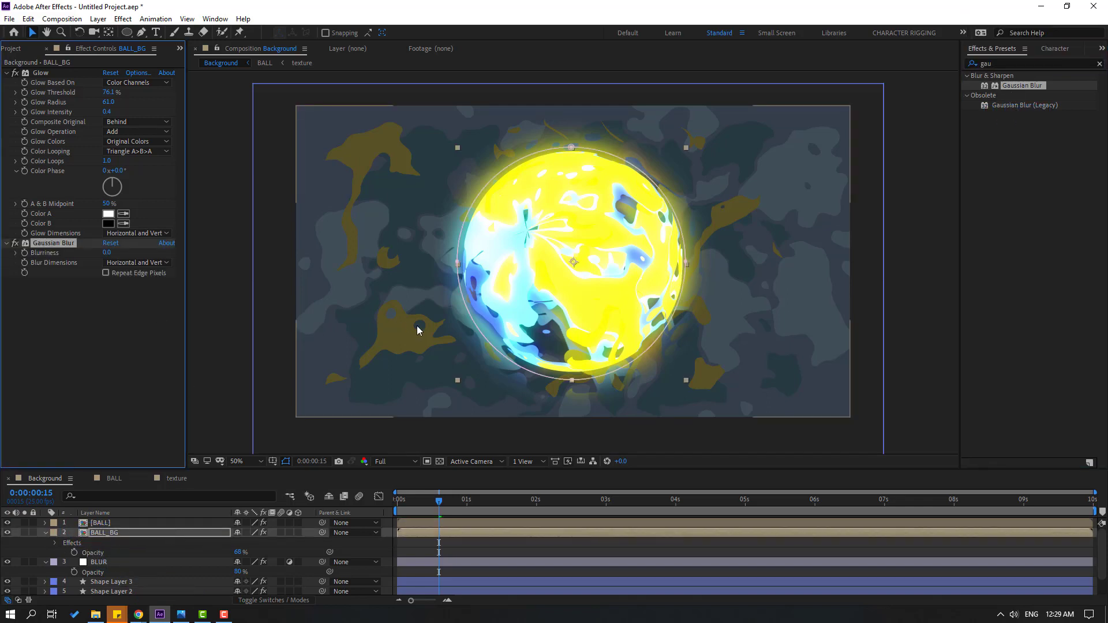
- Temporarily solo BALL_BG to set its Gaussian Blur Blurriness to 25, and preview the whole scene with all layers showing
click(25, 532)
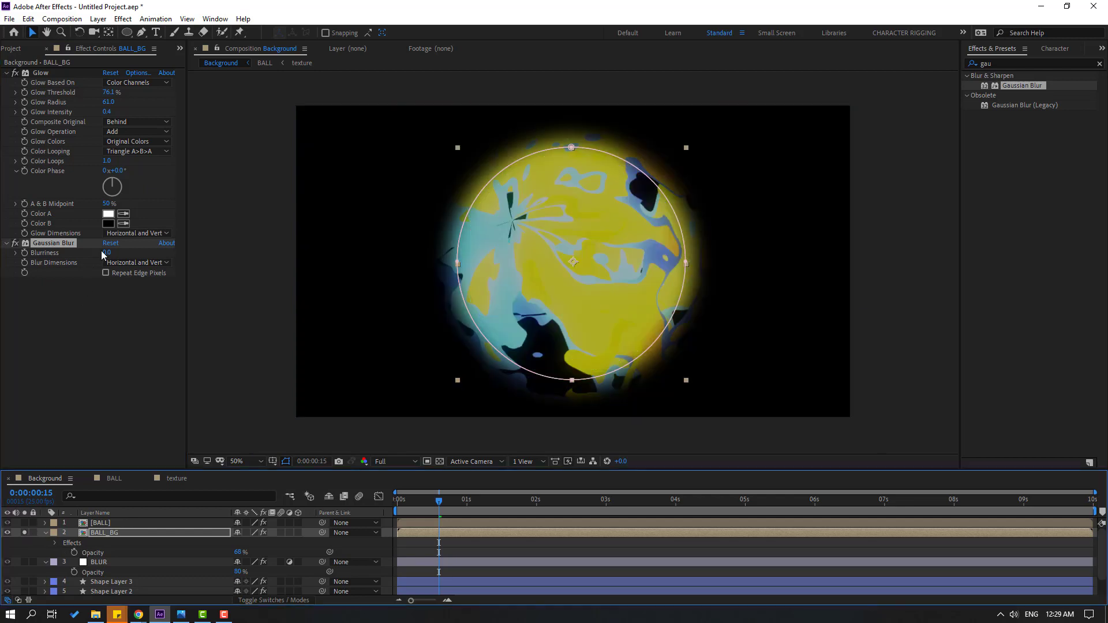
click(105, 253)
text(20)
key(Return)
key(/)
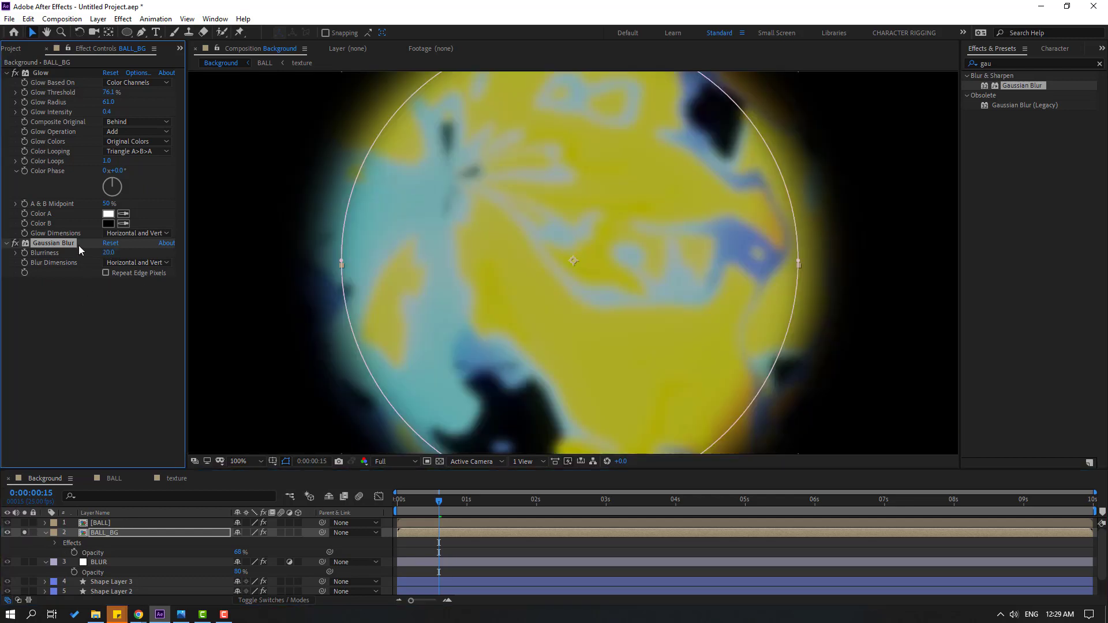
drag(108, 252, 115, 252)
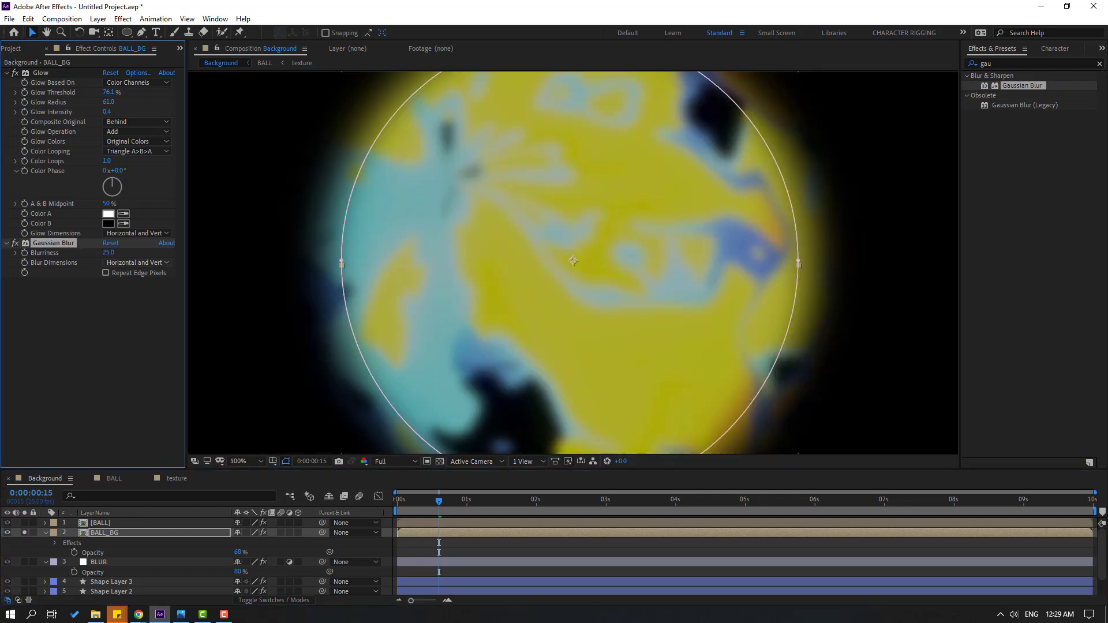
click(25, 533)
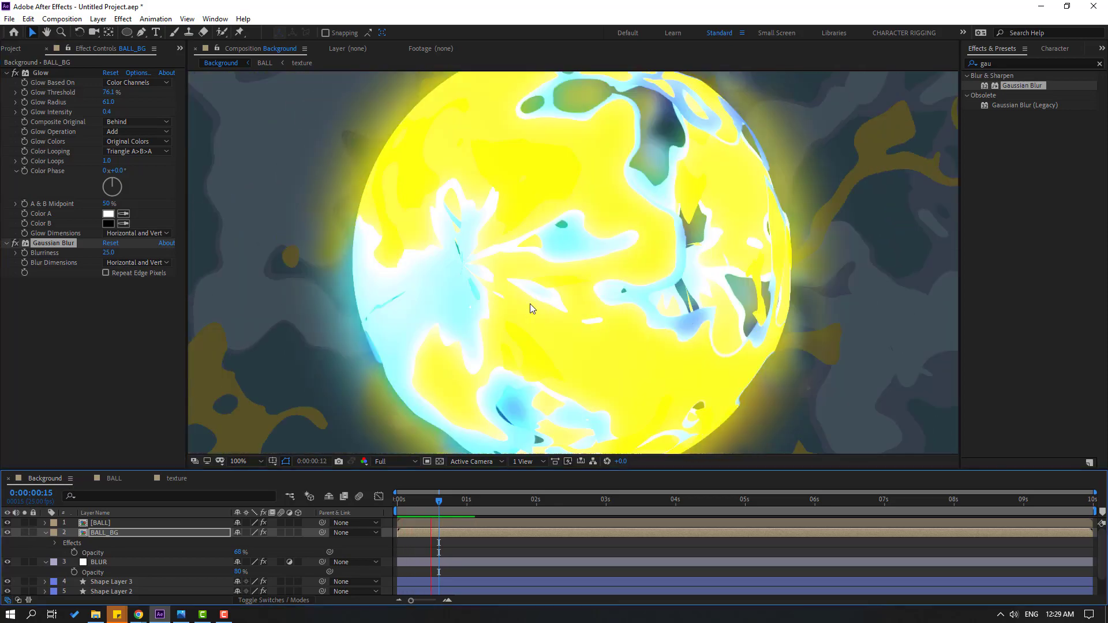
scroll(532, 305, down, 2)
scroll(532, 305, up, 2)
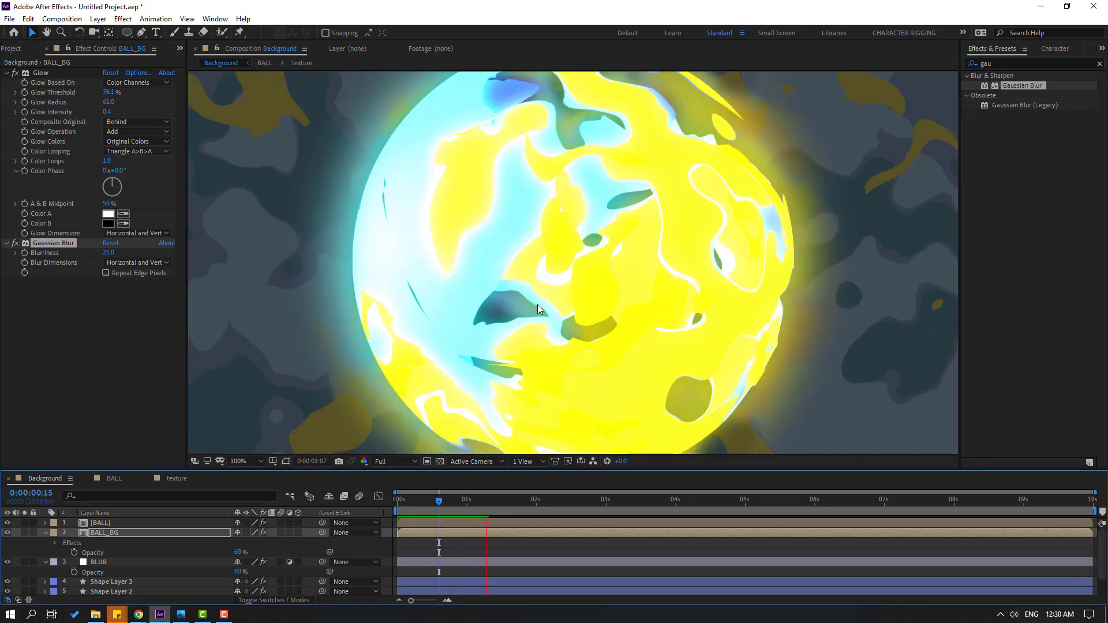
scroll(538, 309, down, 2)
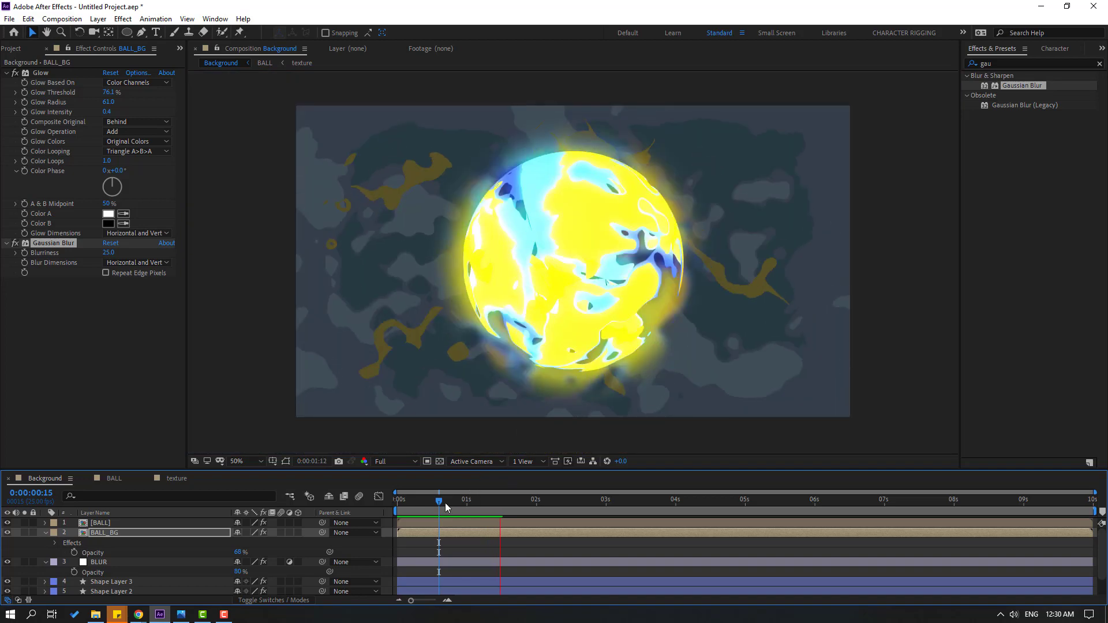
click(445, 501)
key(space)
- Find the Turbulent Displace effect and apply it to the BALL layer
click(572, 260)
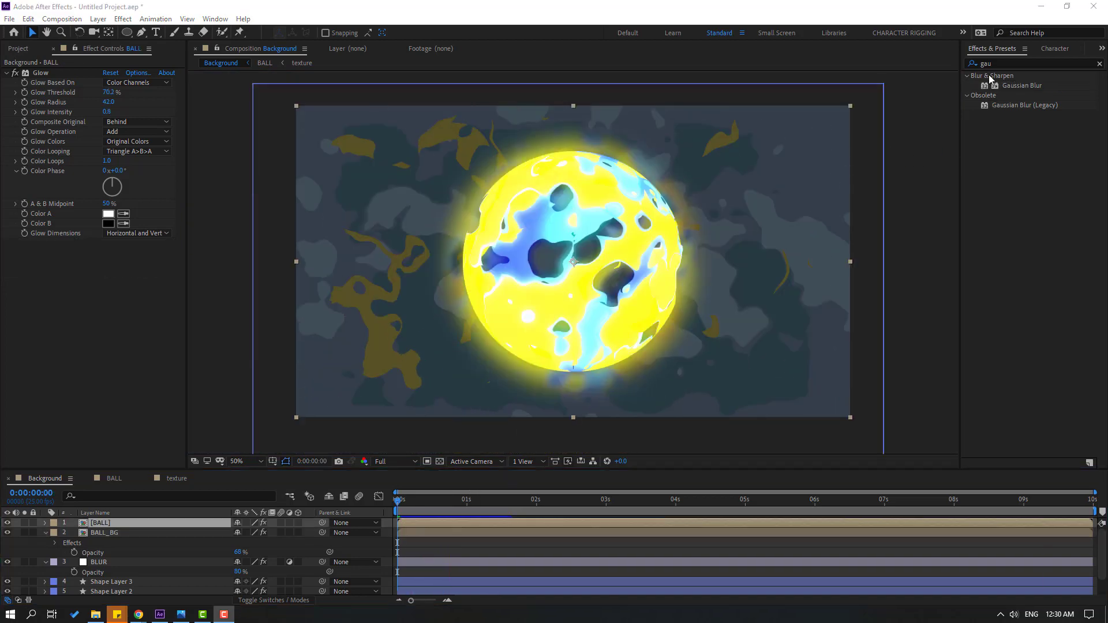
click(968, 64)
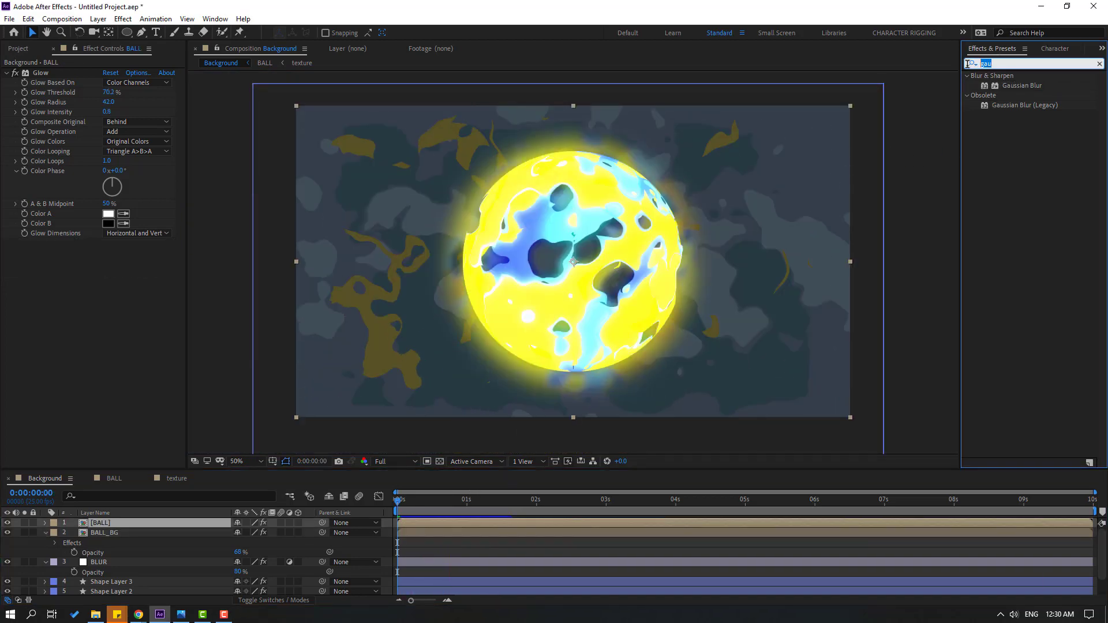
text(dis)
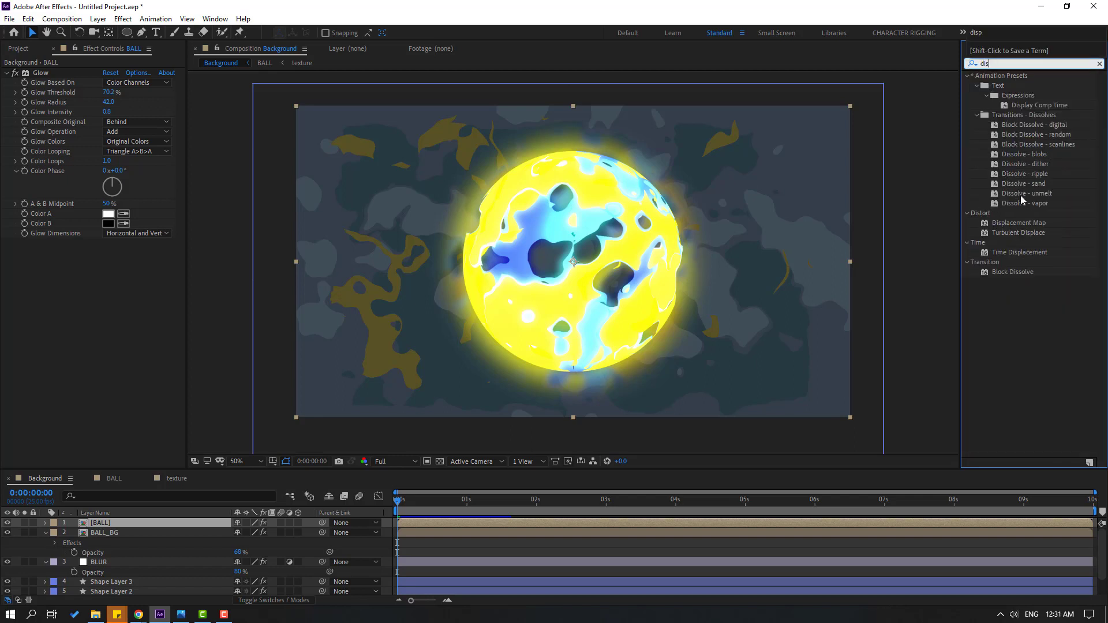
click(1016, 237)
drag(1006, 237, 100, 522)
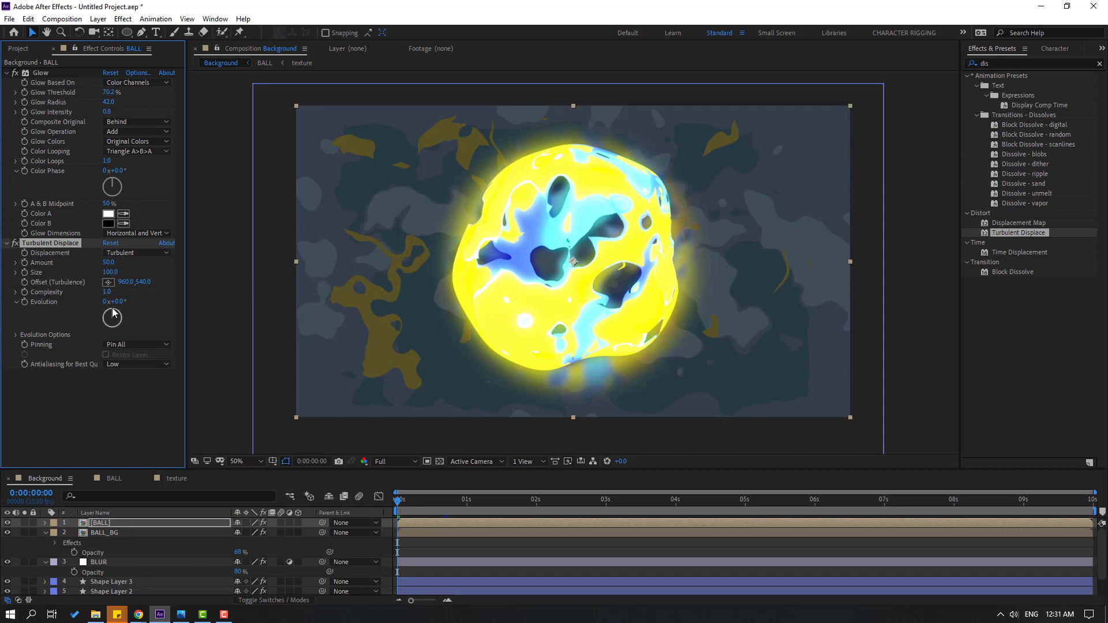
- Set the BALL layer's Turbulent Displace Size to 35 and briefly preview the animation
click(108, 273)
text(35)
key(Return)
key(space)
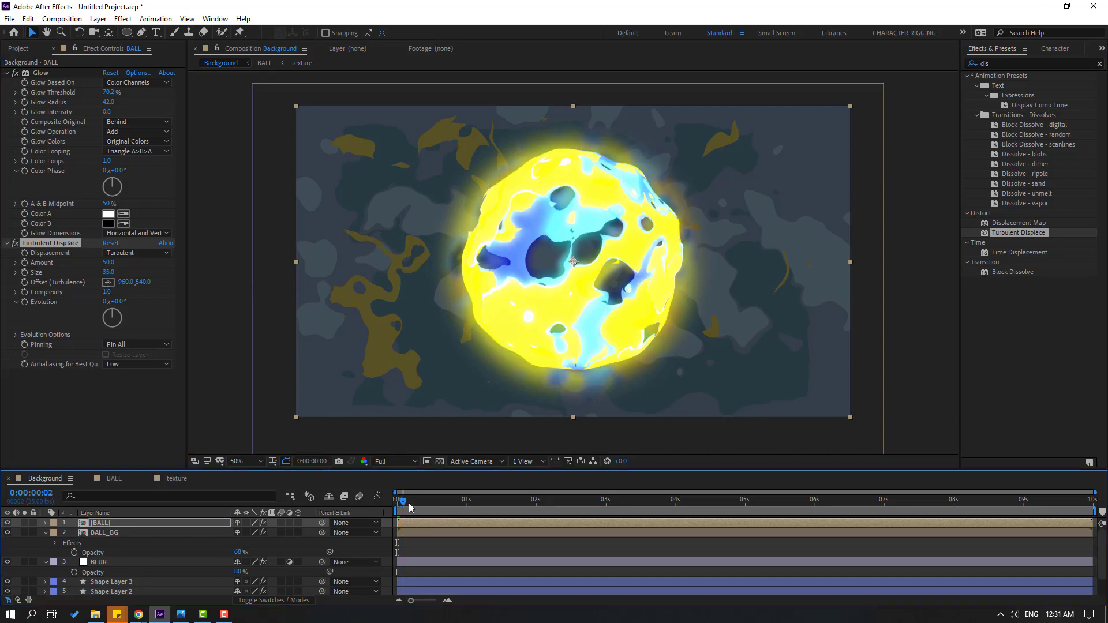
key(space)
- Animate the BALL layer's Turbulent Displace Offset (Turbulence) from its first-frame value to 960, 1474 at 0:00:09:24, and preview the motion
click(24, 282)
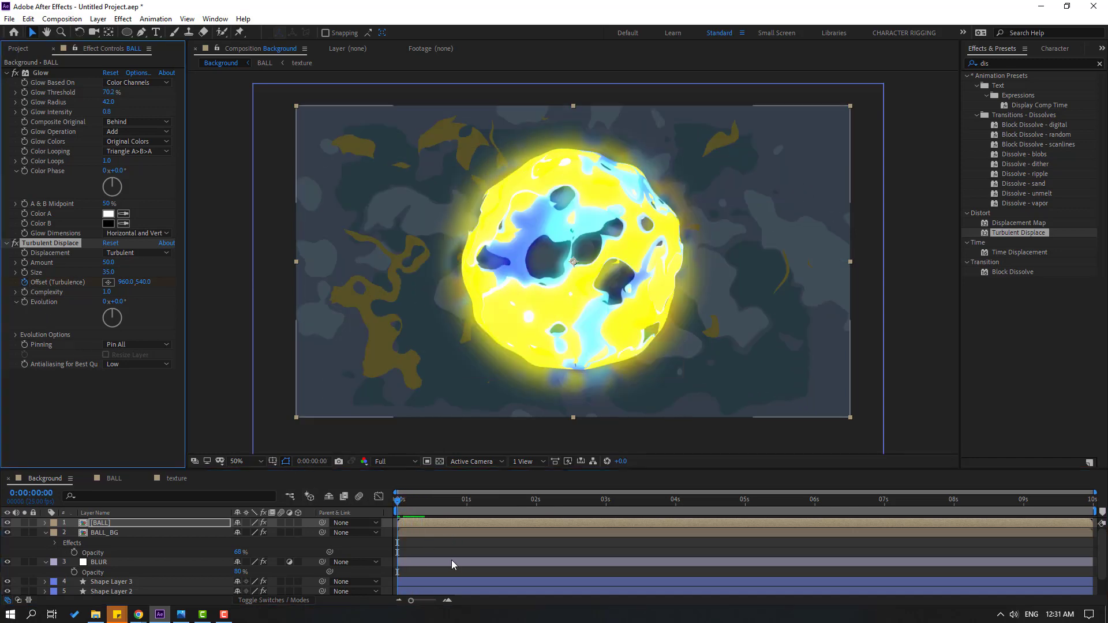
key(u)
drag(403, 511, 1091, 501)
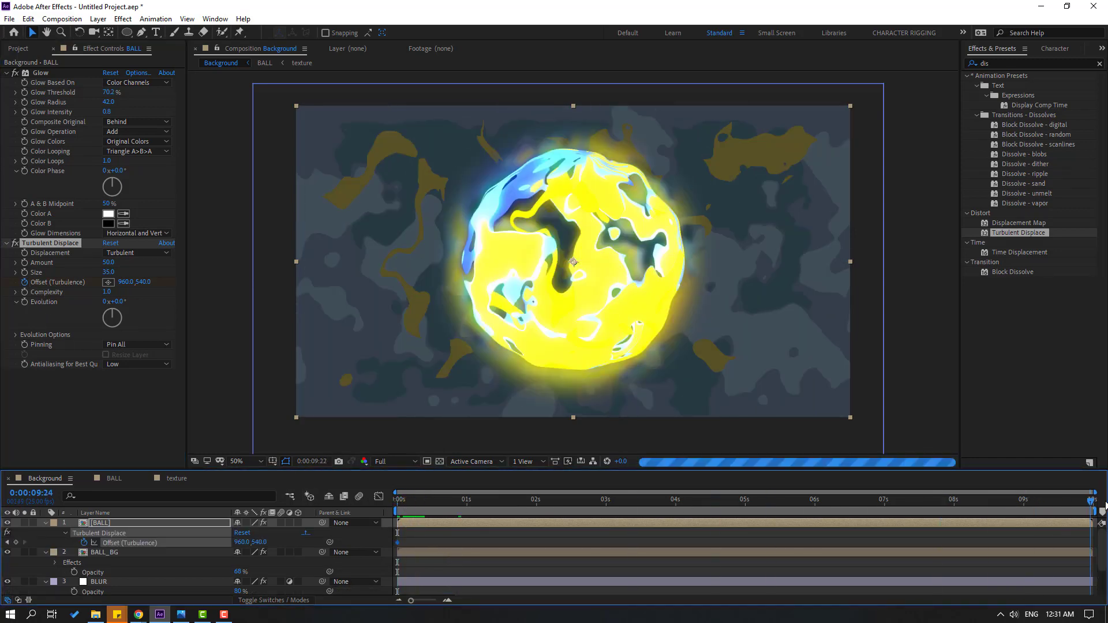
drag(146, 284, 454, 261)
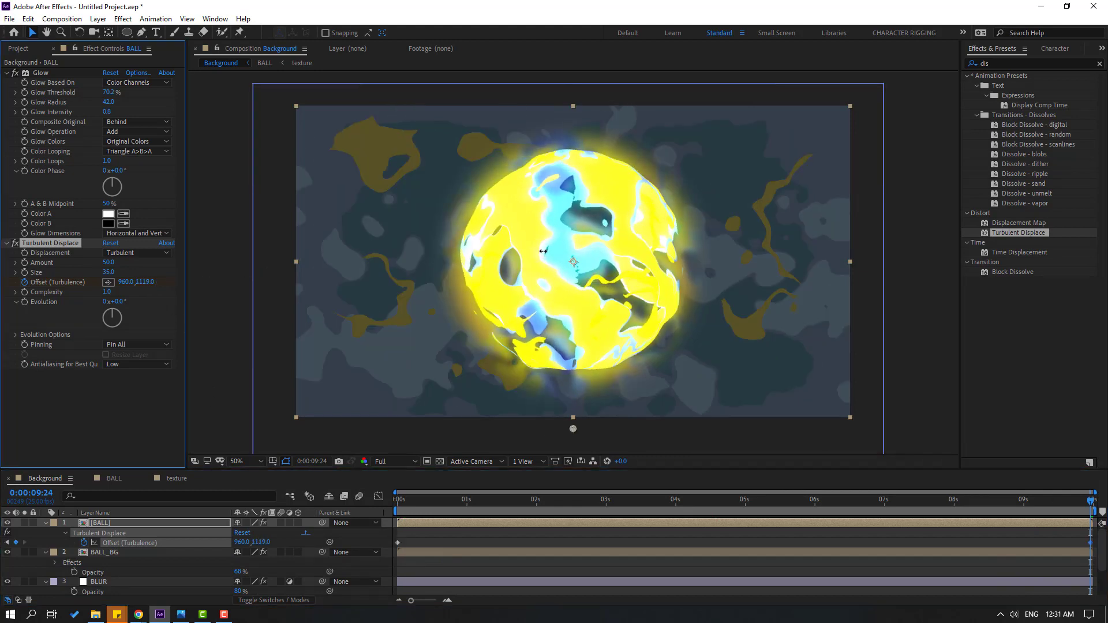
drag(708, 224, 735, 230)
key(space)
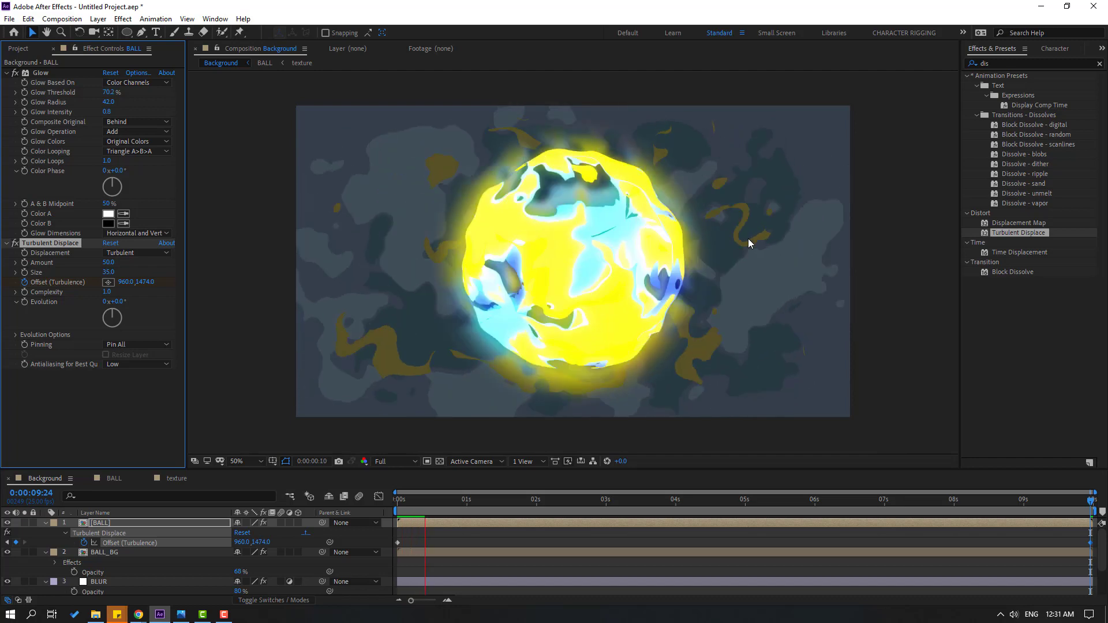
key(comma)
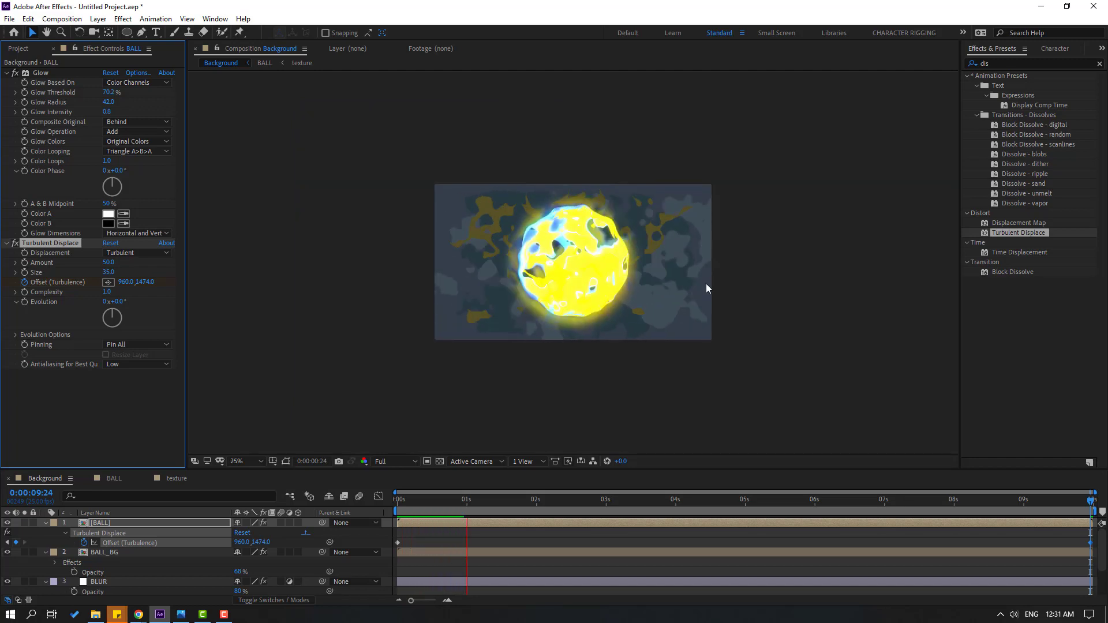
key(period)
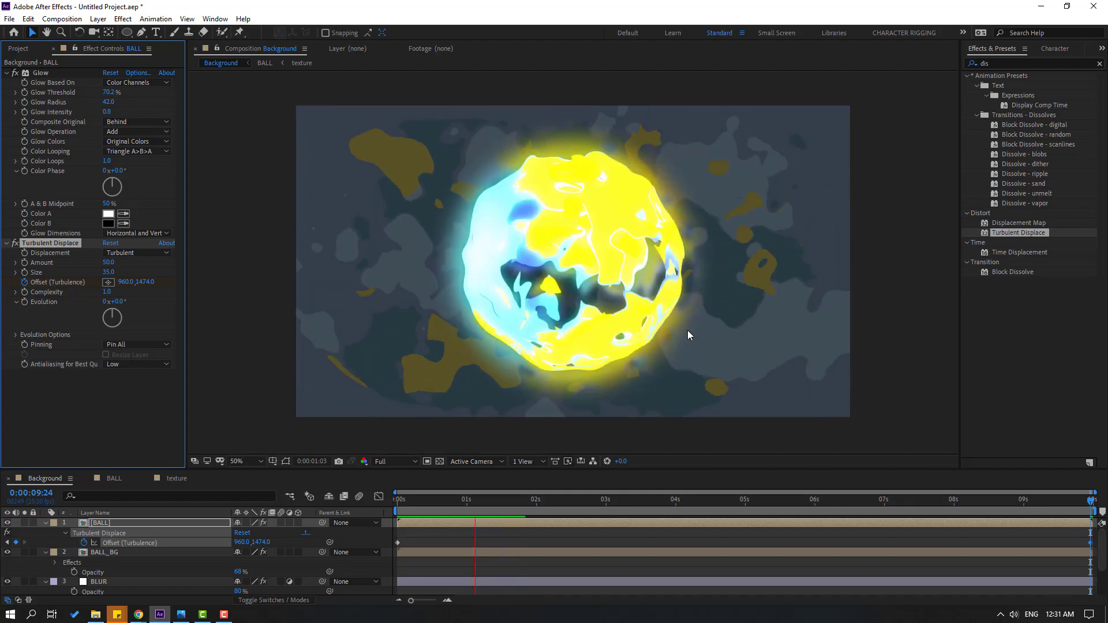
key(space)
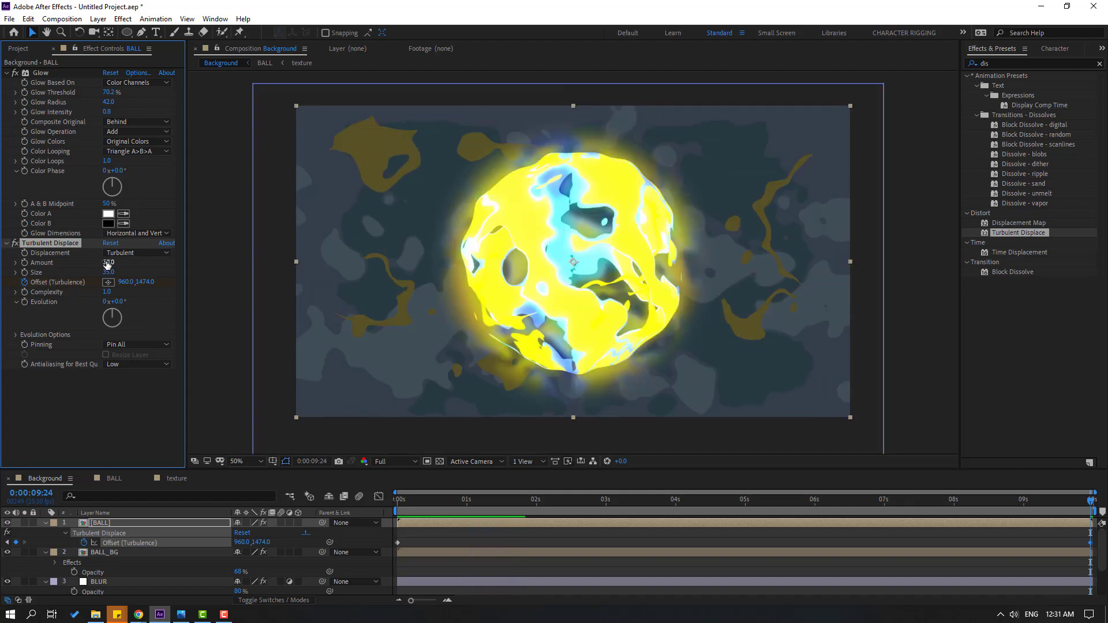
- Refine the BALL layer's Turbulent Displace Amount to 105 while previewing the ball's distortion, including a scrub through the timeline
drag(108, 265, 118, 262)
key(space)
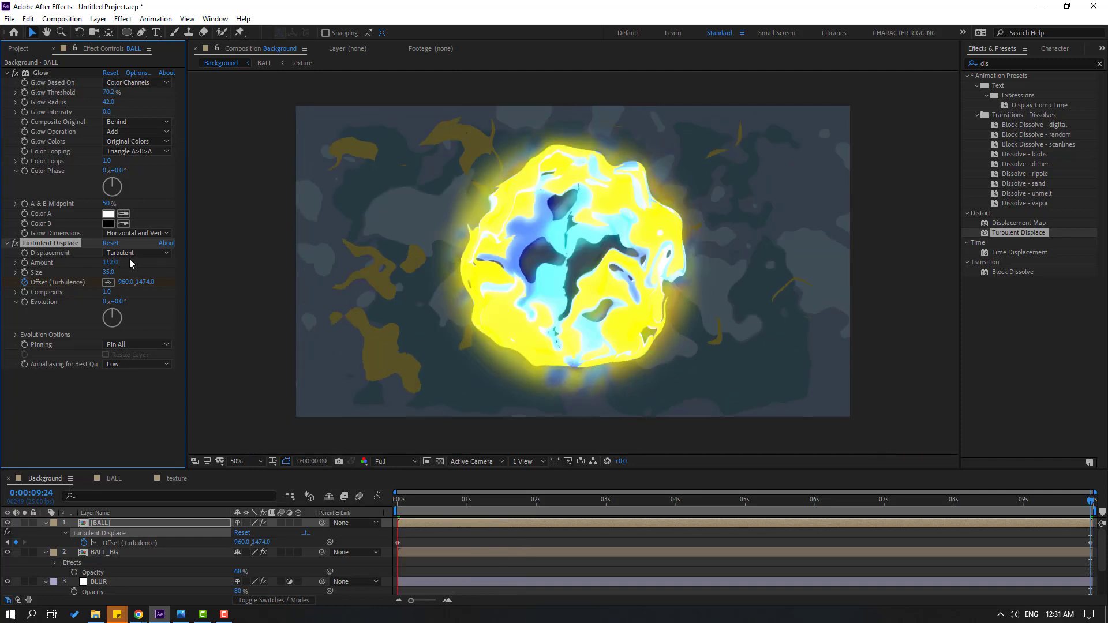
drag(109, 262, 112, 265)
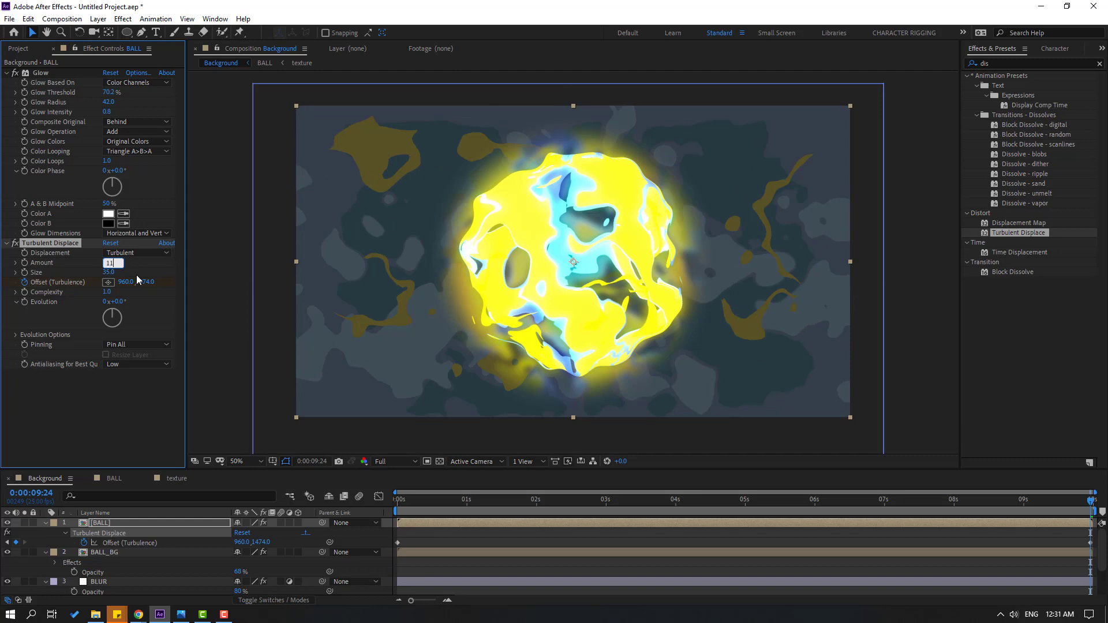
key(space)
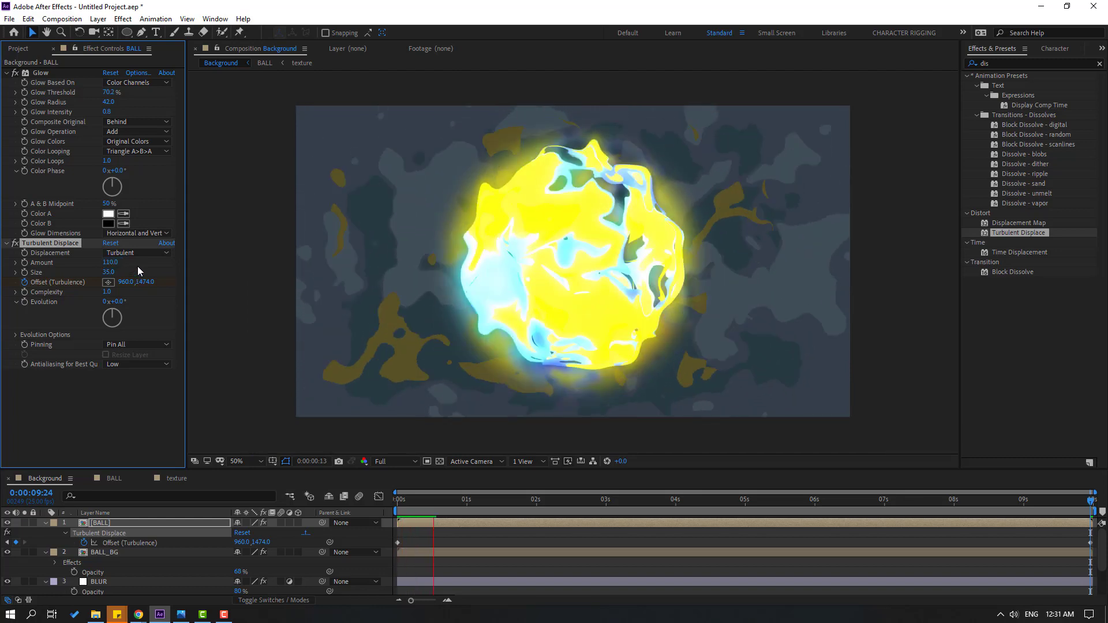
key(space)
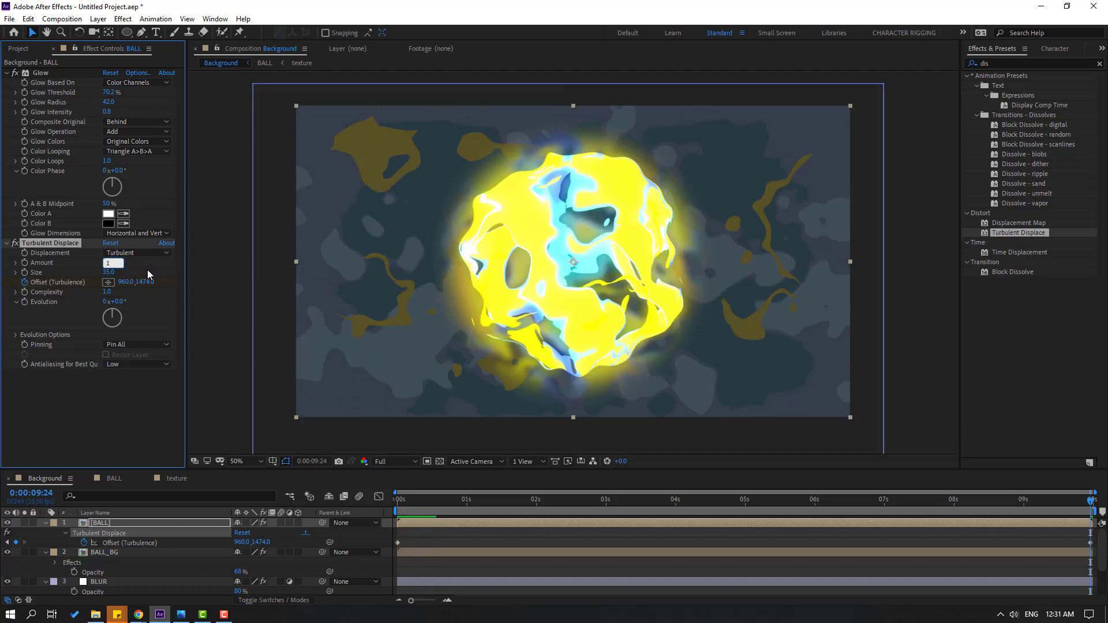
key(space)
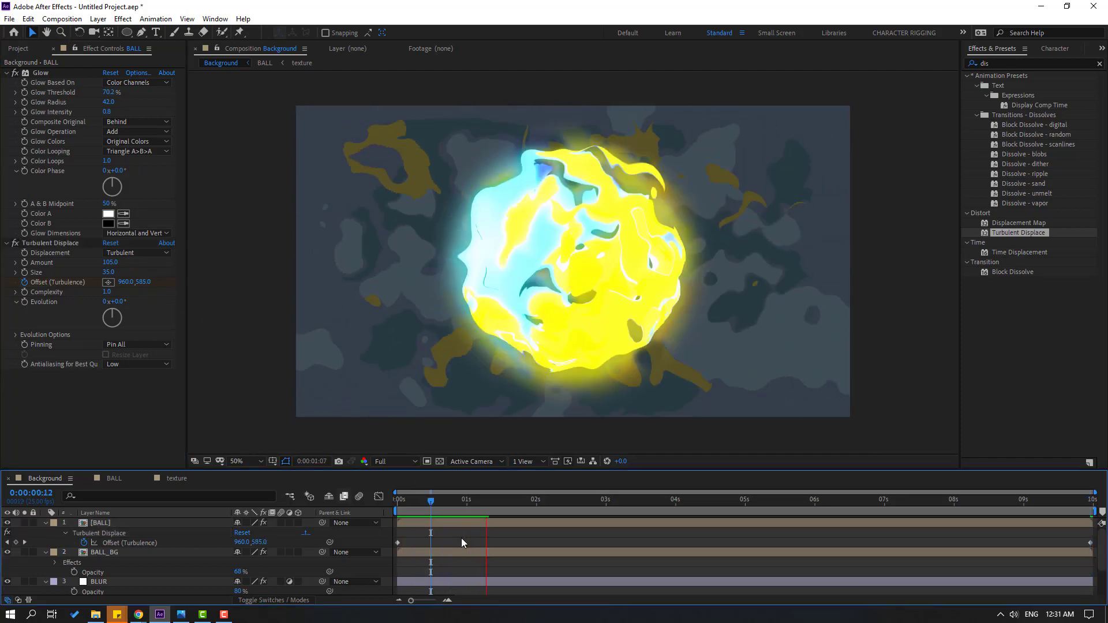
key(space)
drag(494, 501, 626, 501)
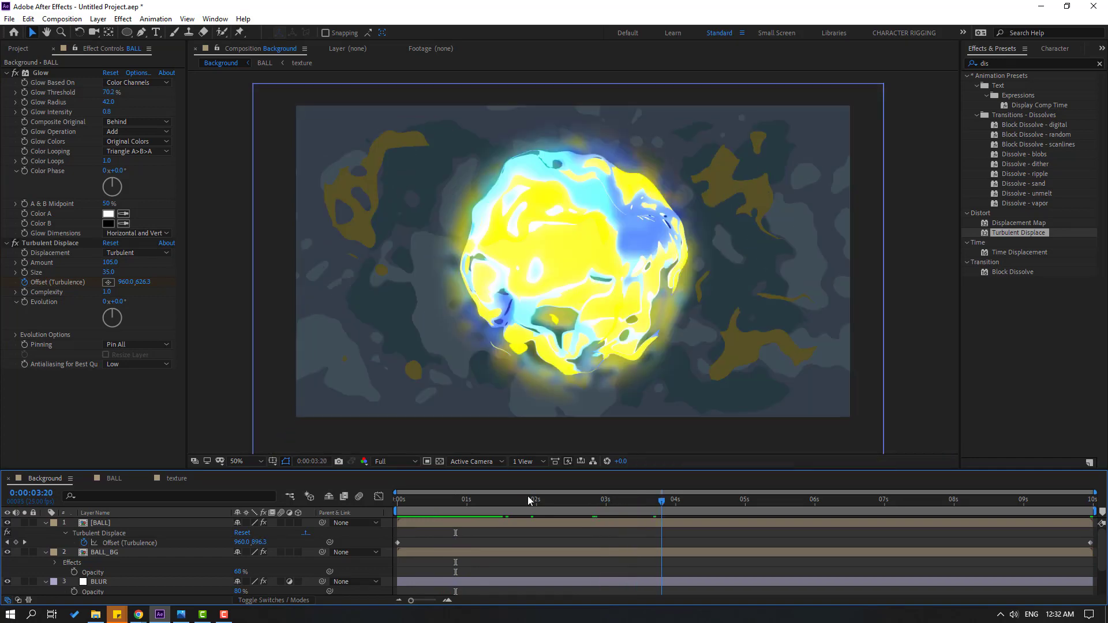
- Return to the first frame and set the BALL layer's Turbulent Displace Size to 20
key(Home)
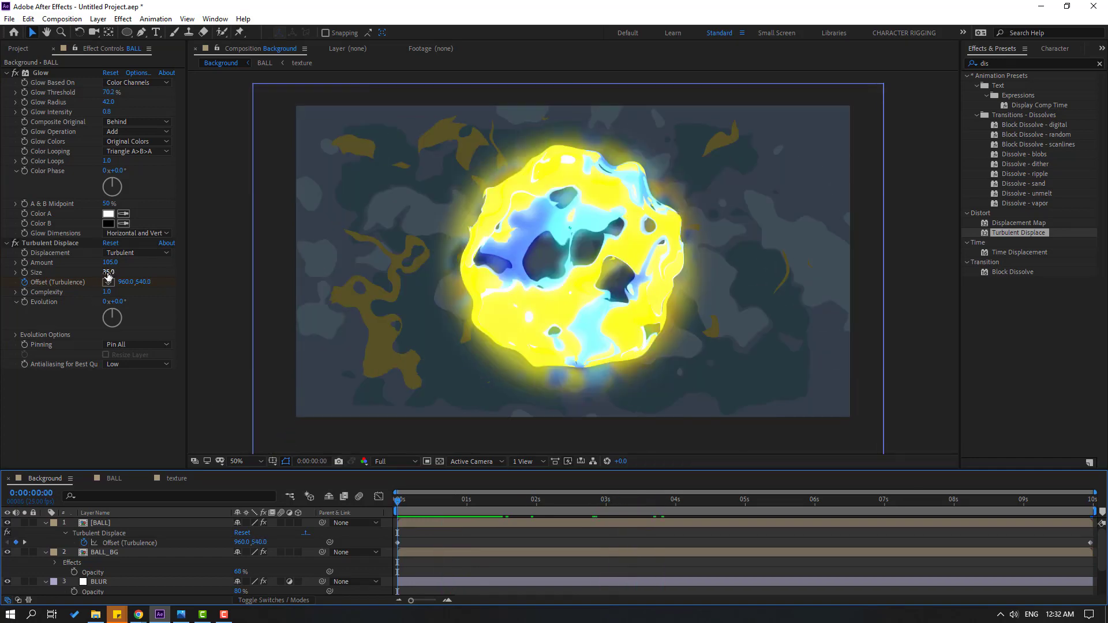
click(108, 273)
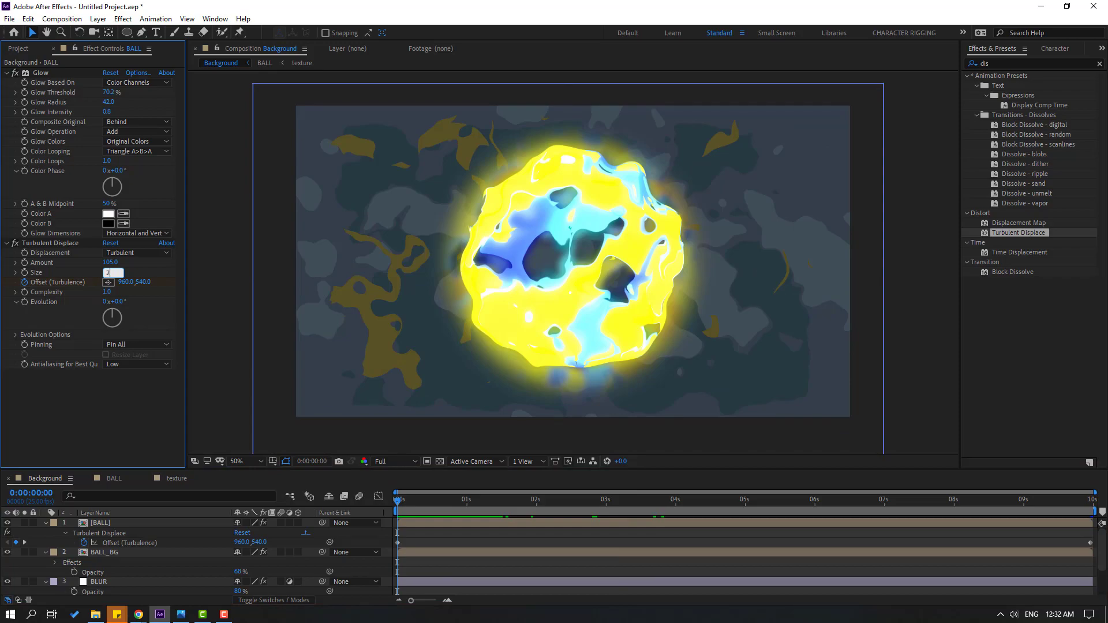
key(Return)
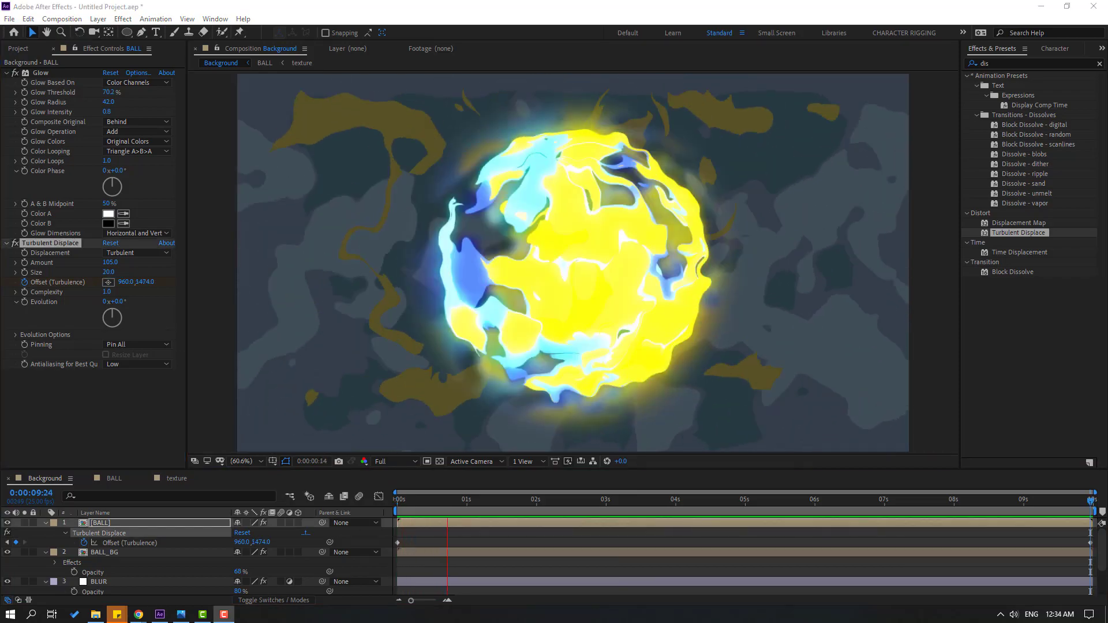